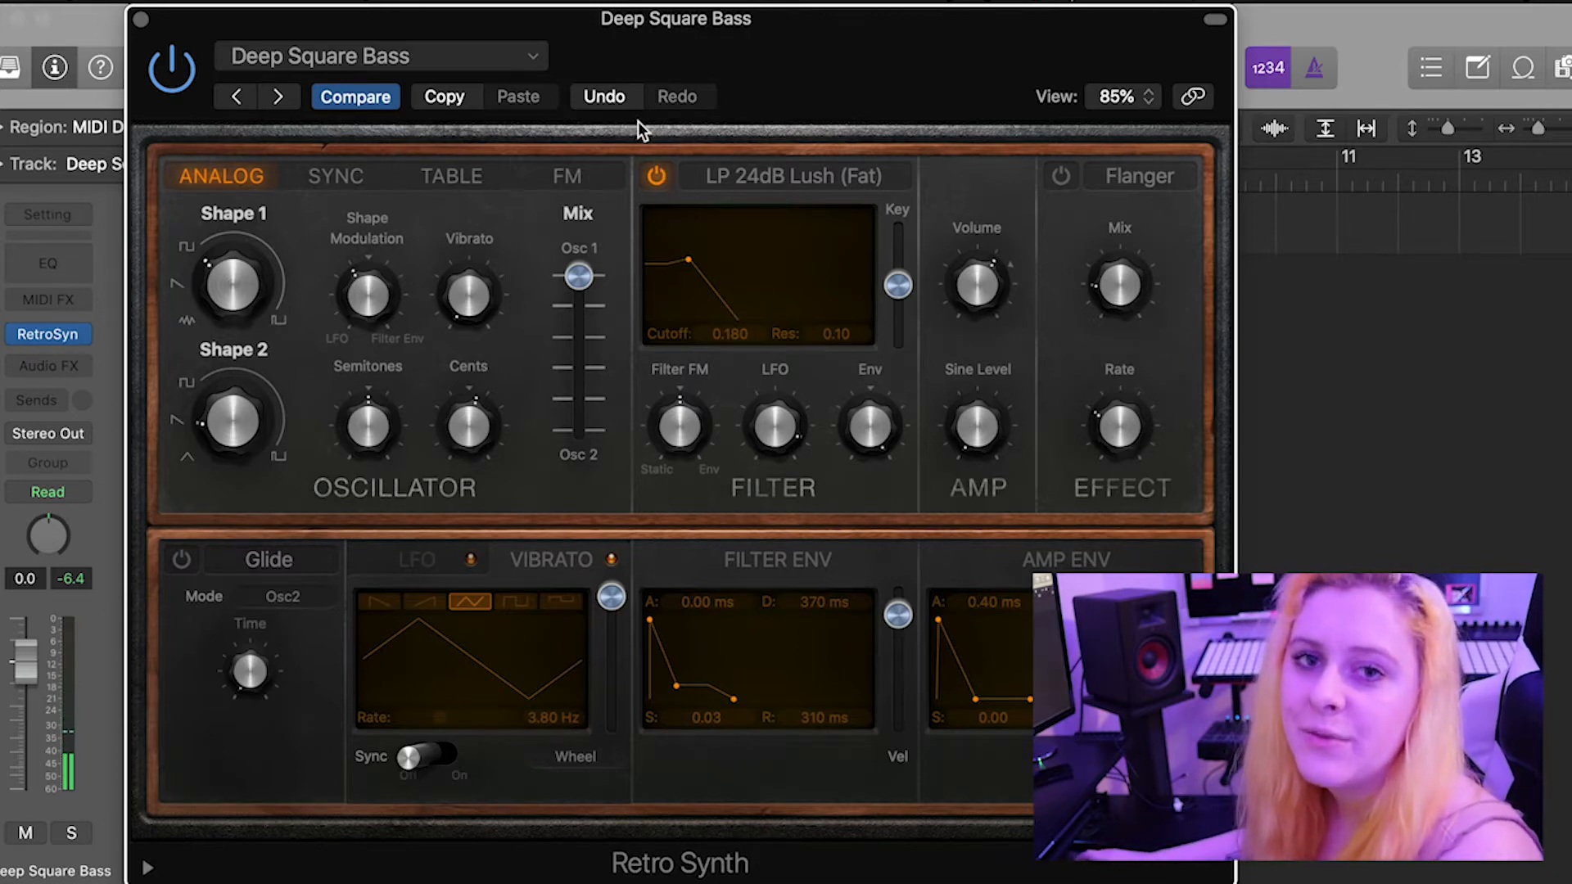
Close the Retro Synth window and insert a Clip Distortion effect on the Deep Square Bass track.
key(super+w)
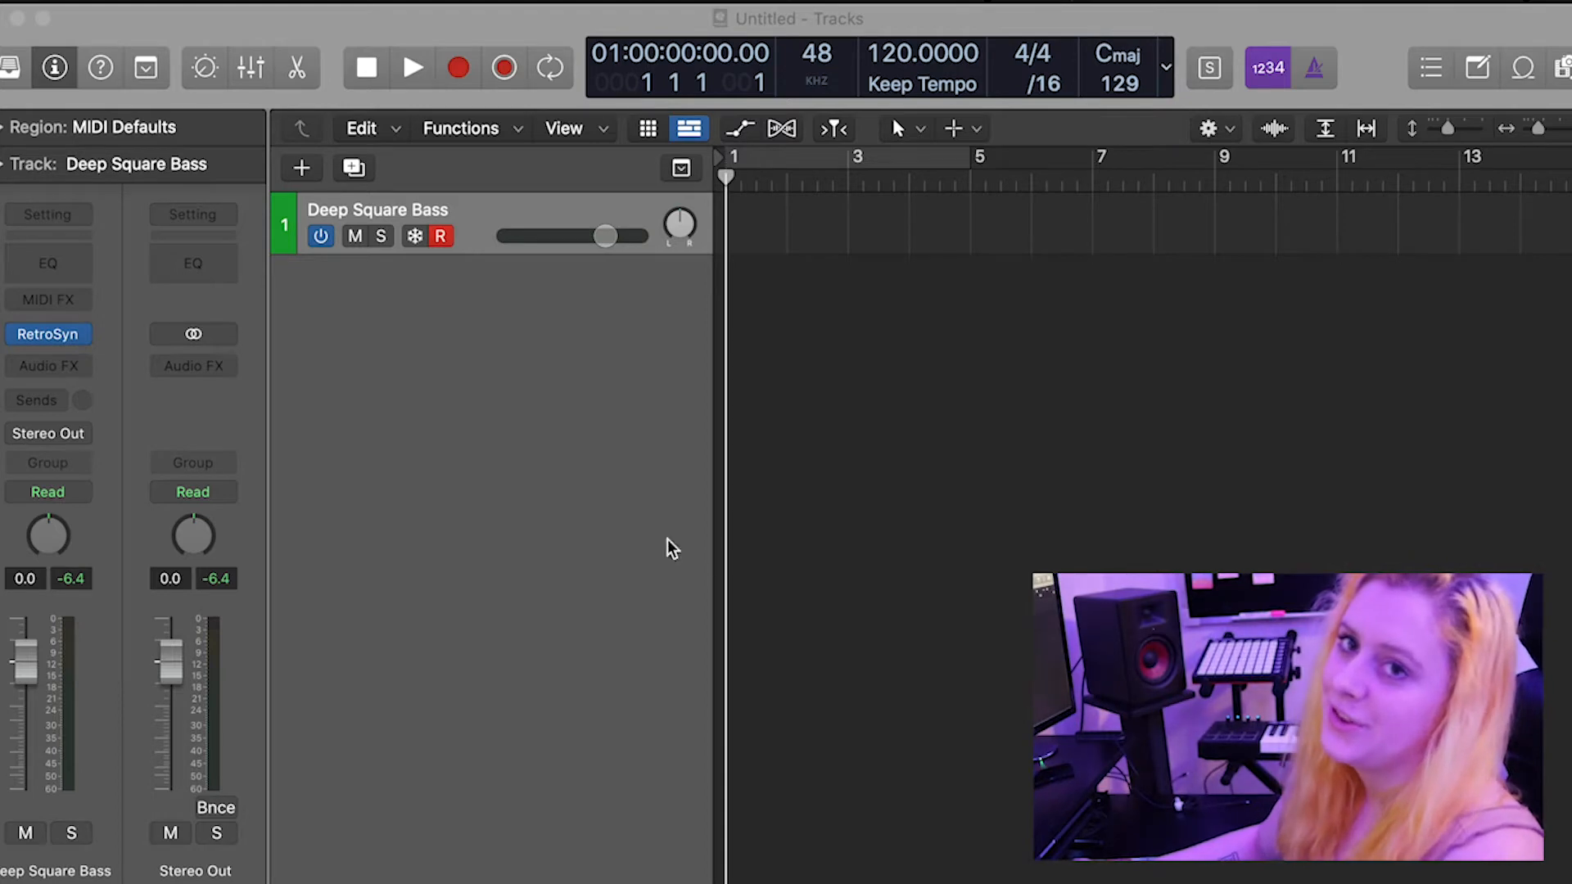
click(56, 368)
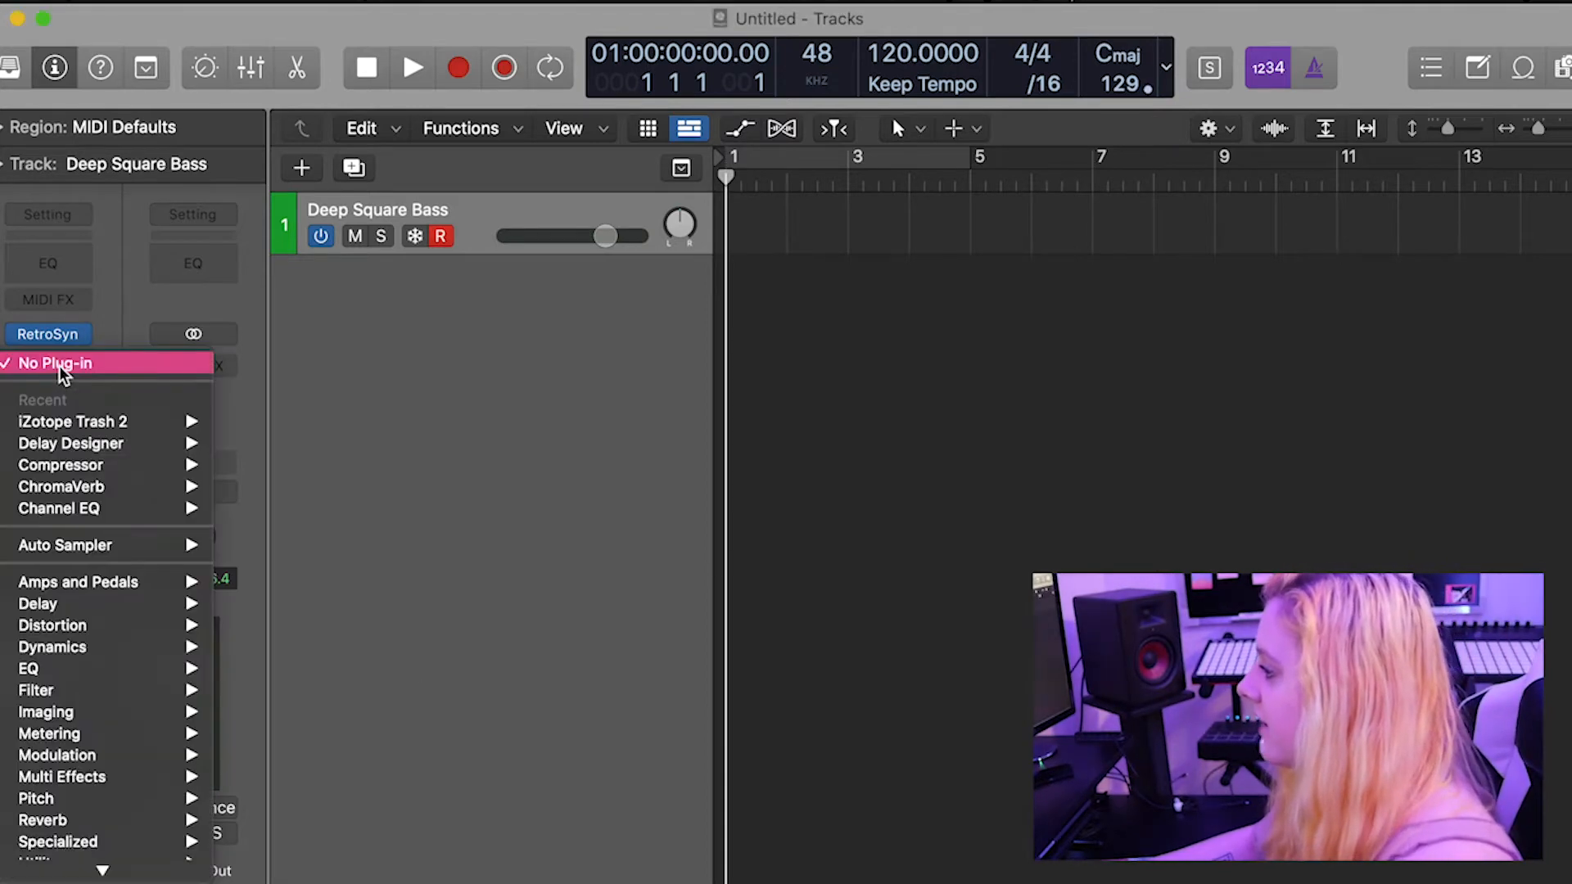
mouse_move(105, 628)
mouse_move(337, 652)
click(479, 642)
drag(1167, 361, 968, 177)
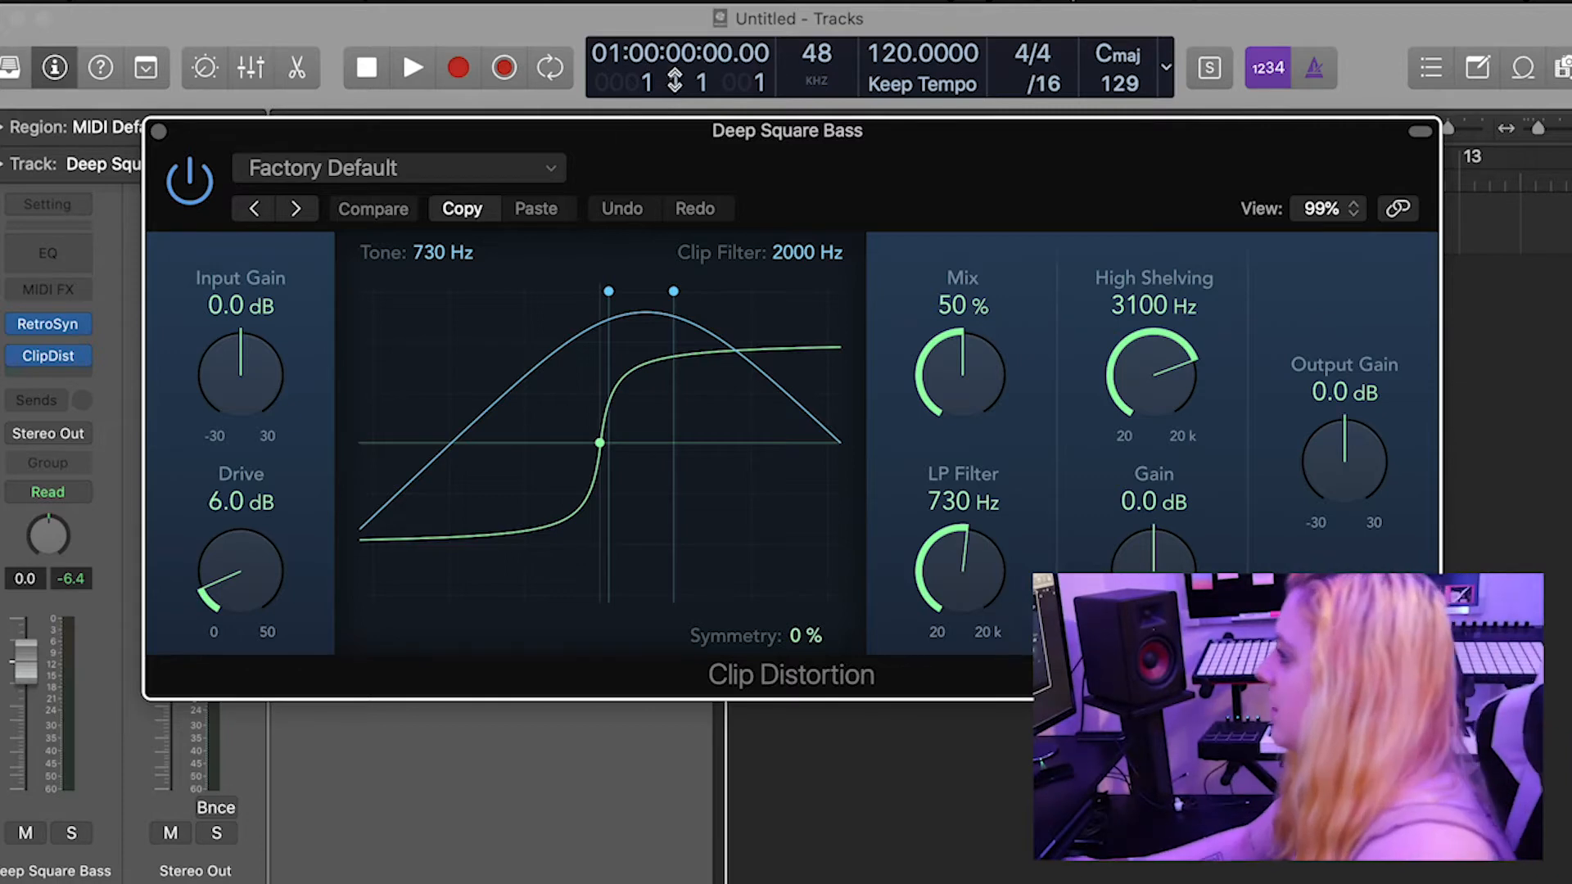
Load the Designer Fuzz (Fat) preset in Clip Distortion and compare the sound with the effect bypassed and active.
click(529, 168)
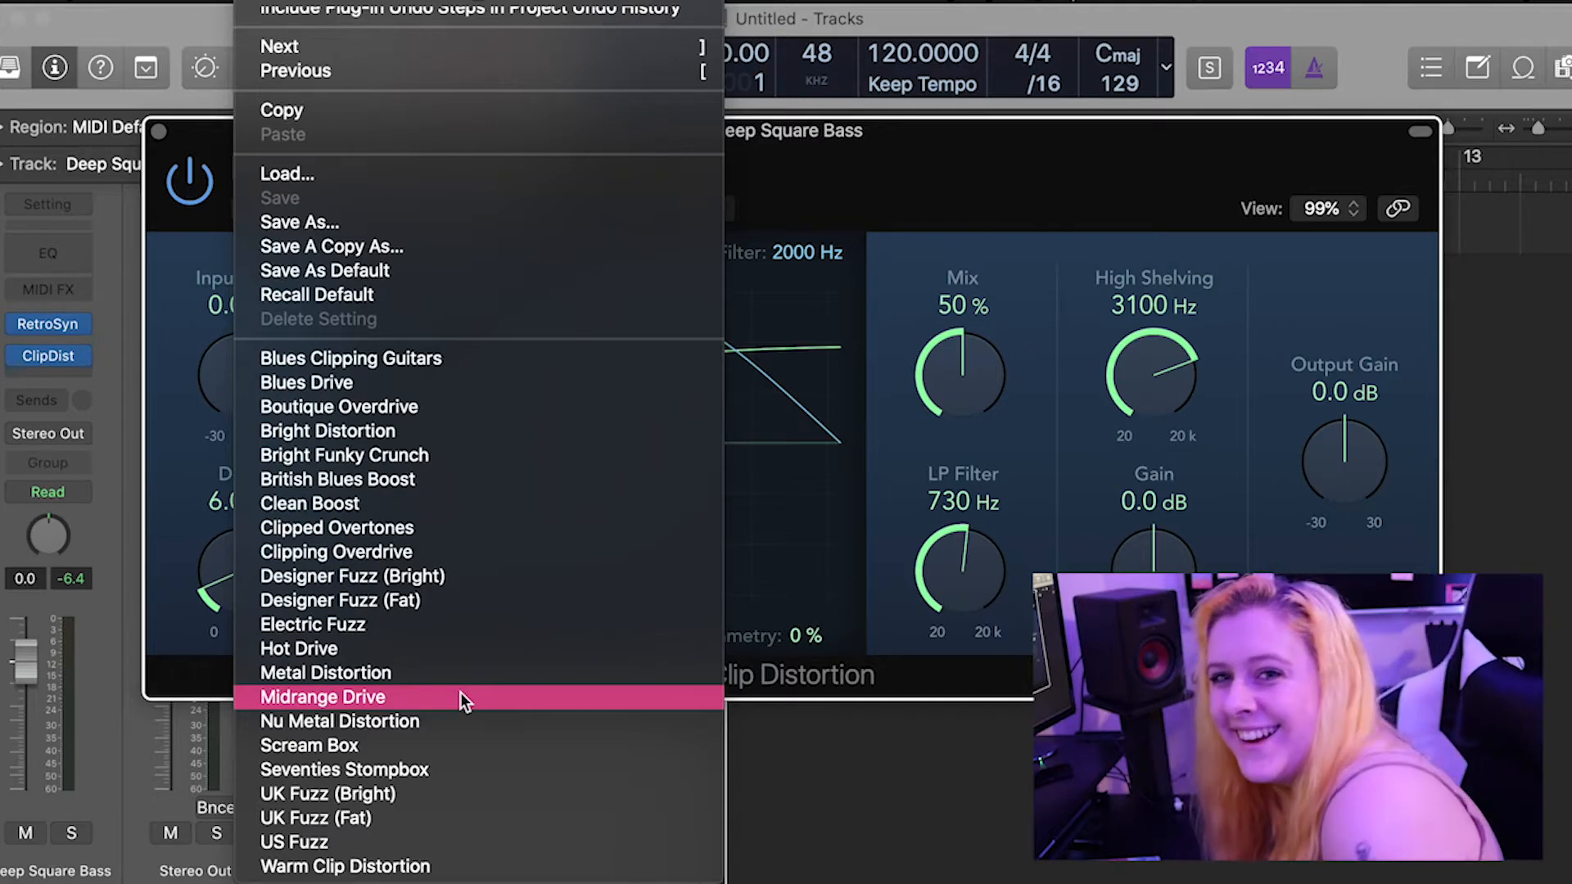
click(419, 593)
drag(966, 143, 895, 46)
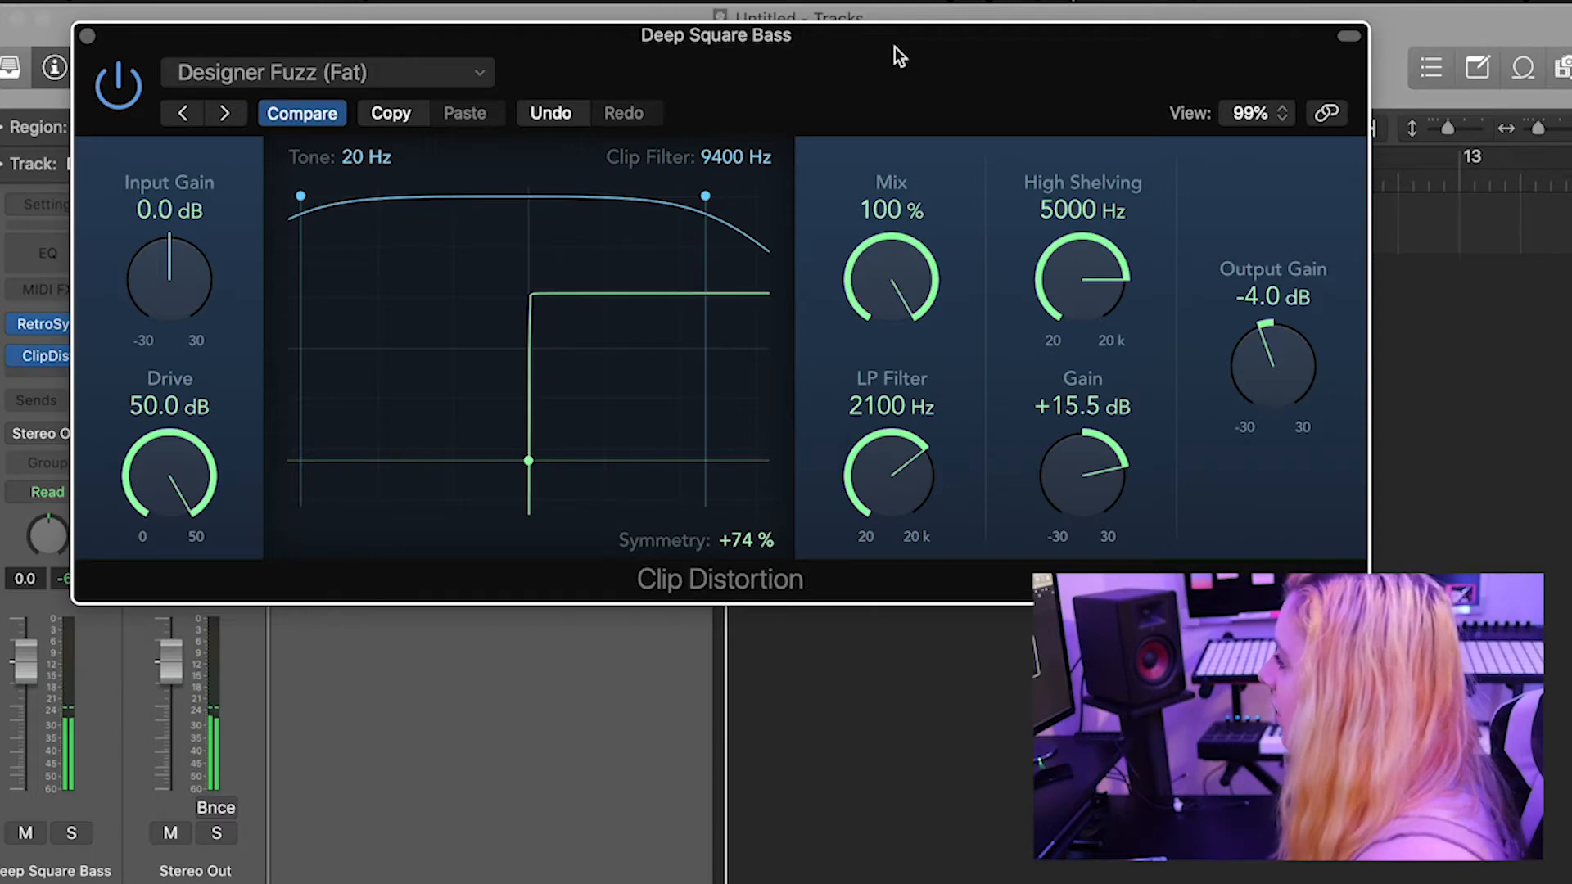
click(135, 90)
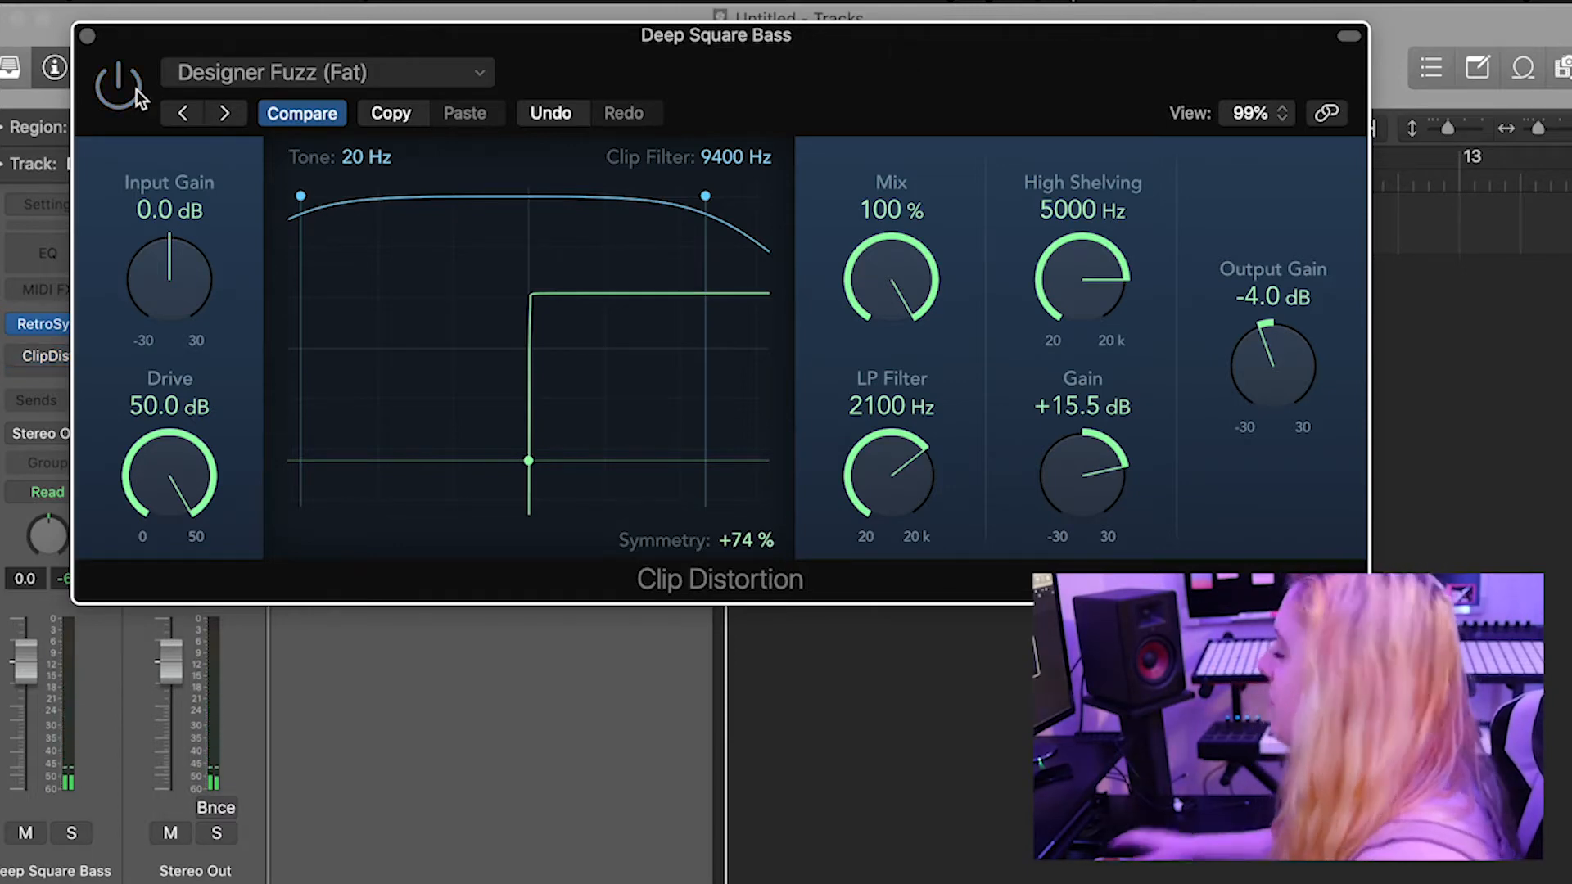
click(136, 90)
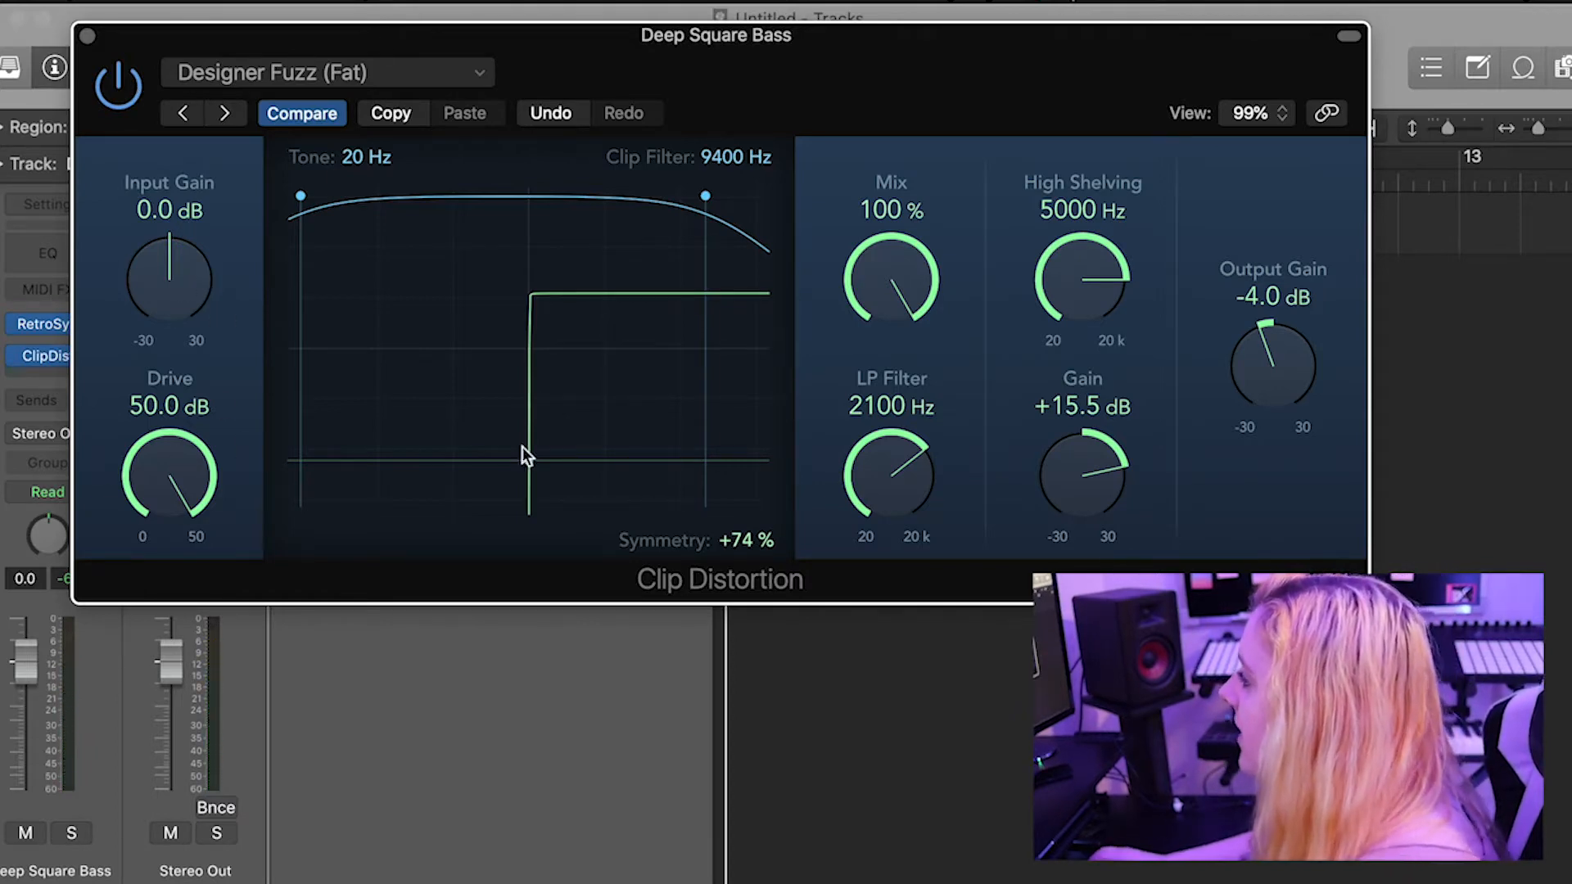
Set the Clip Filter to 7000 Hz and the Symmetry to +54 % in the distortion graph.
mouse_move(530, 460)
mouse_down()
mouse_move(512, 446)
mouse_move(513, 407)
mouse_move(514, 452)
mouse_up()
mouse_move(705, 196)
mouse_down()
mouse_move(604, 198)
mouse_move(689, 196)
mouse_up()
mouse_move(526, 453)
mouse_down()
mouse_move(533, 316)
mouse_move(529, 428)
mouse_up()
Sweep the High Shelving frequency and LP Filter, settling on 7500 Hz and 2000 Hz.
drag(1078, 268, 1110, 244)
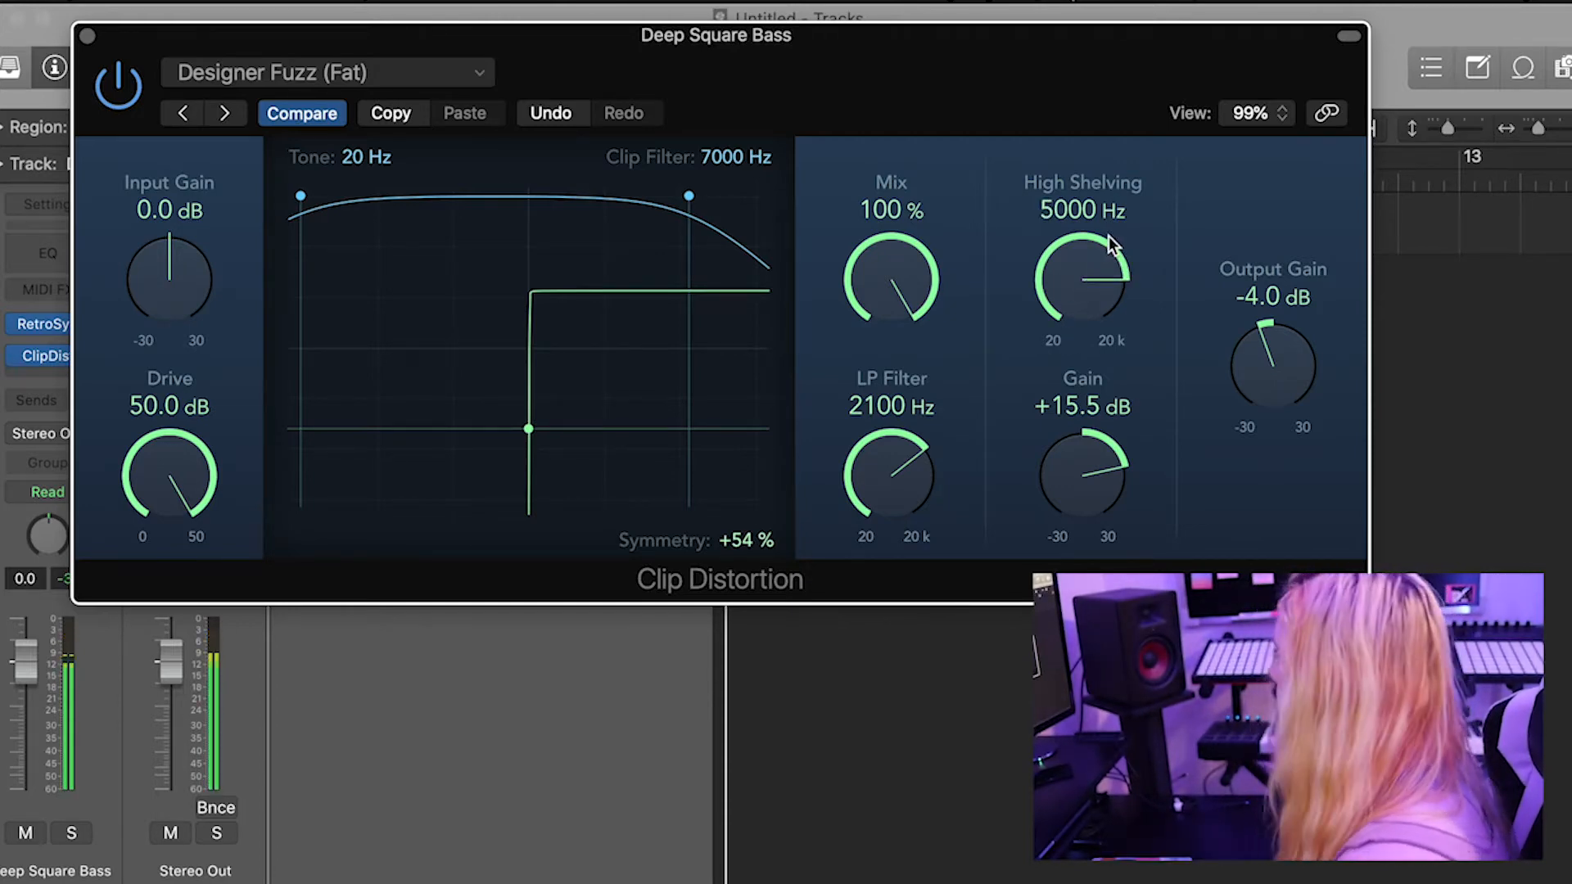
drag(1085, 255, 1043, 392)
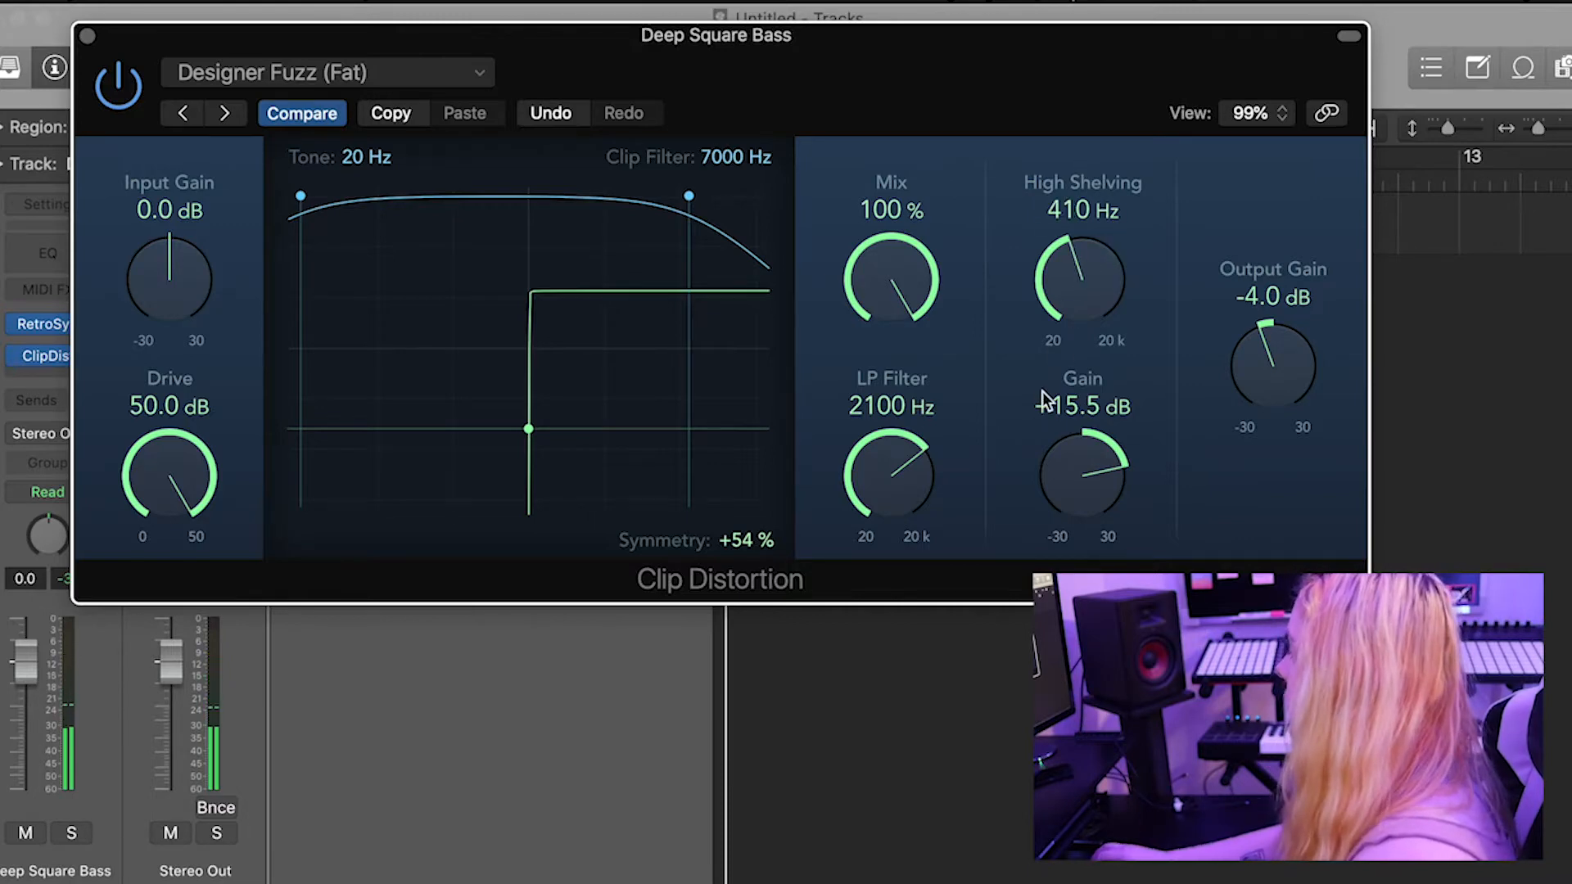
drag(1148, 315, 1131, 146)
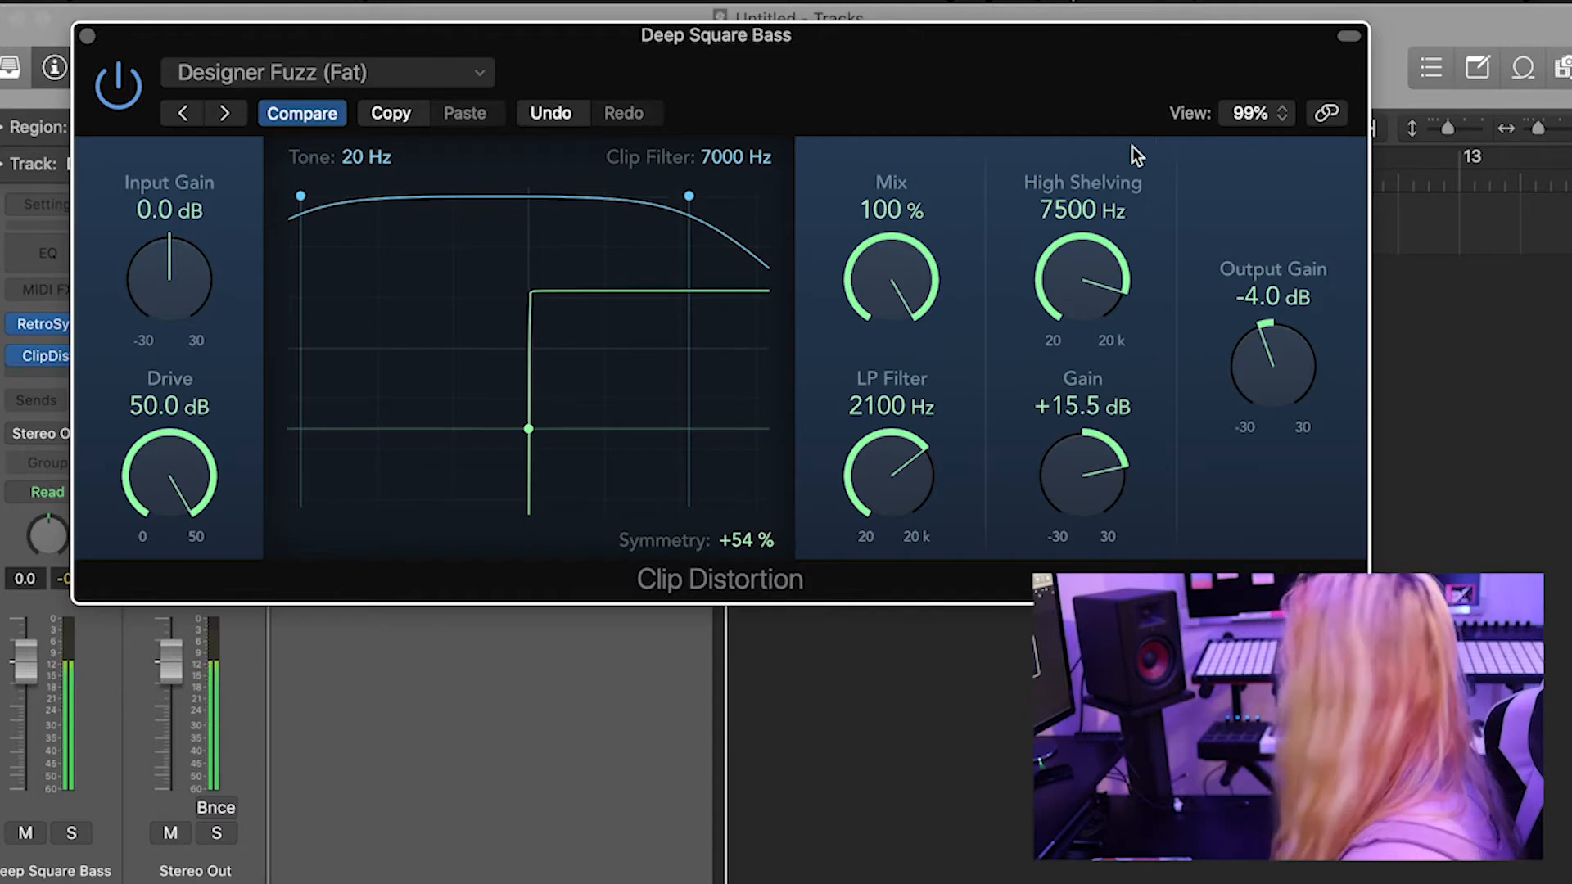
drag(869, 490, 871, 543)
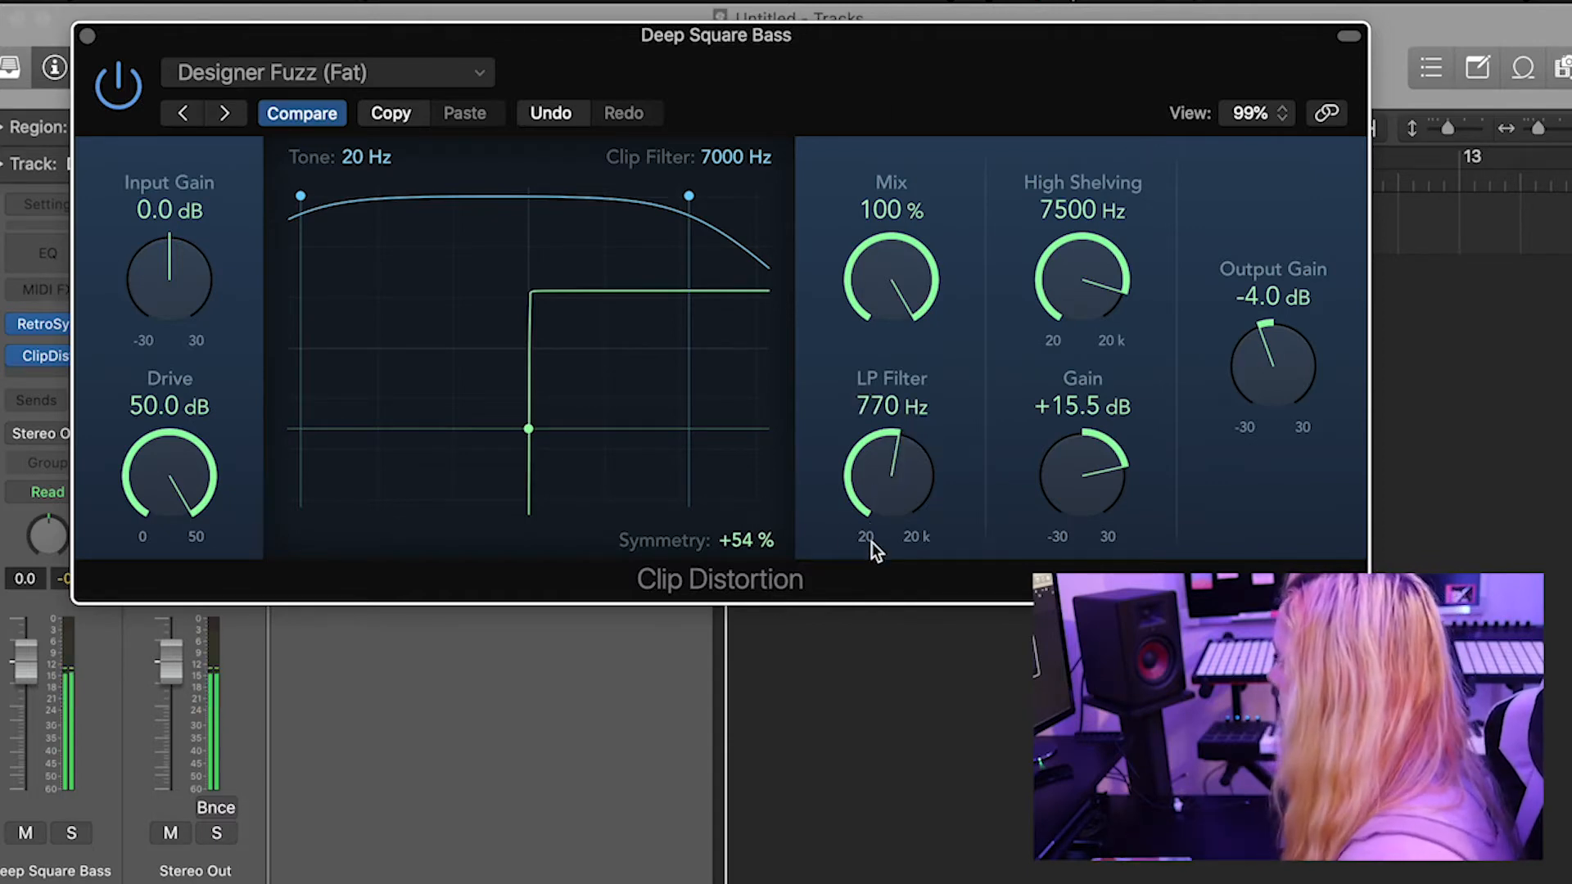
drag(850, 501, 915, 444)
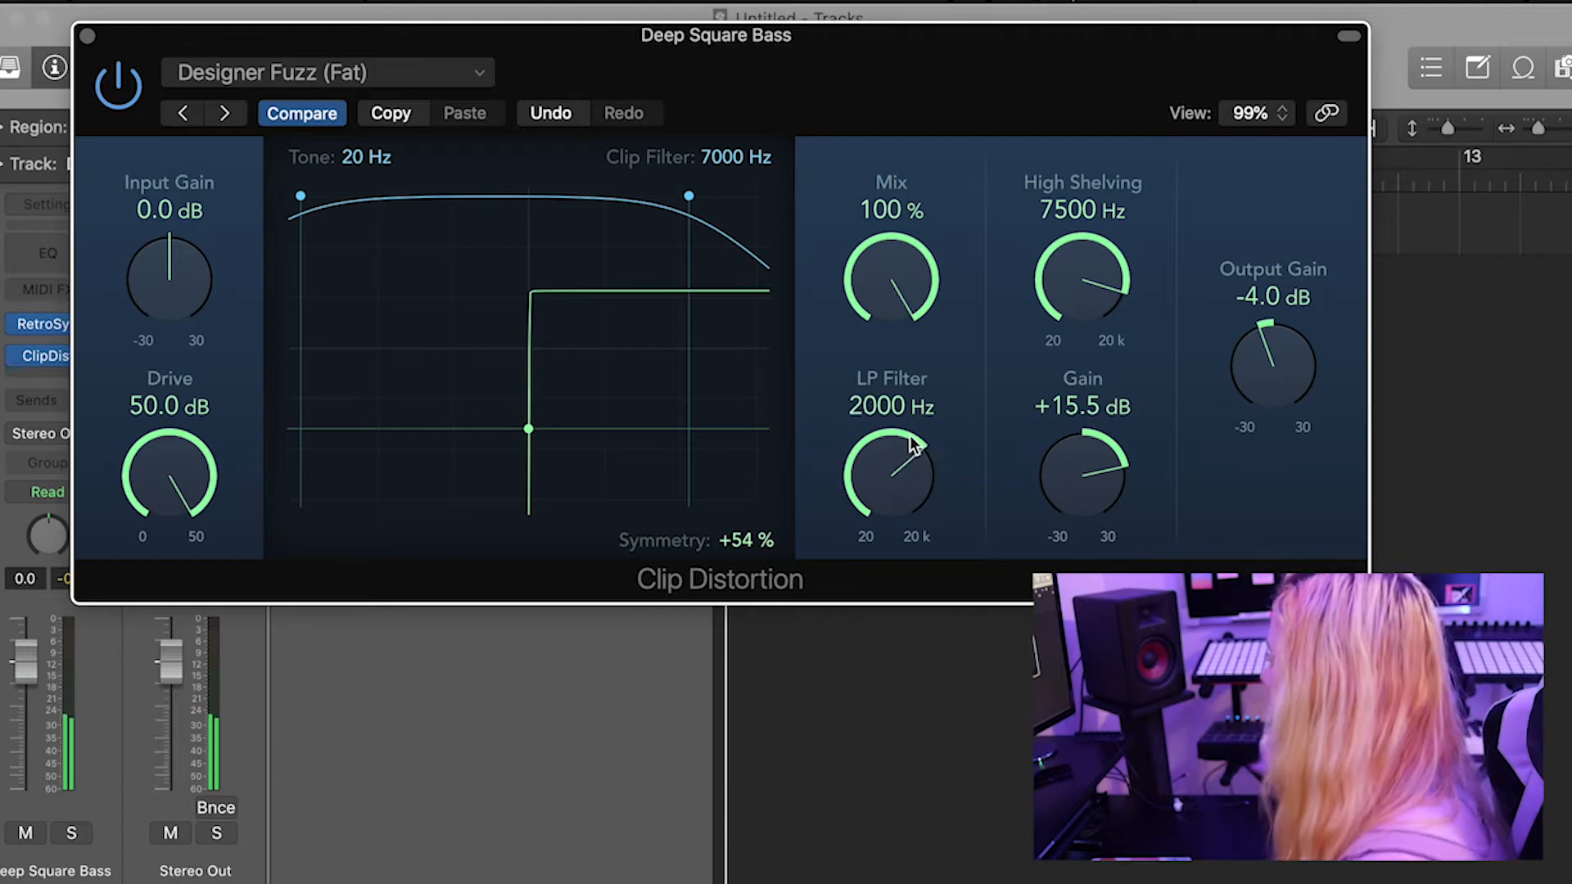
Try the Clipping Overdrive preset in Clip Distortion and switch to the Metal Distortion preset.
click(344, 72)
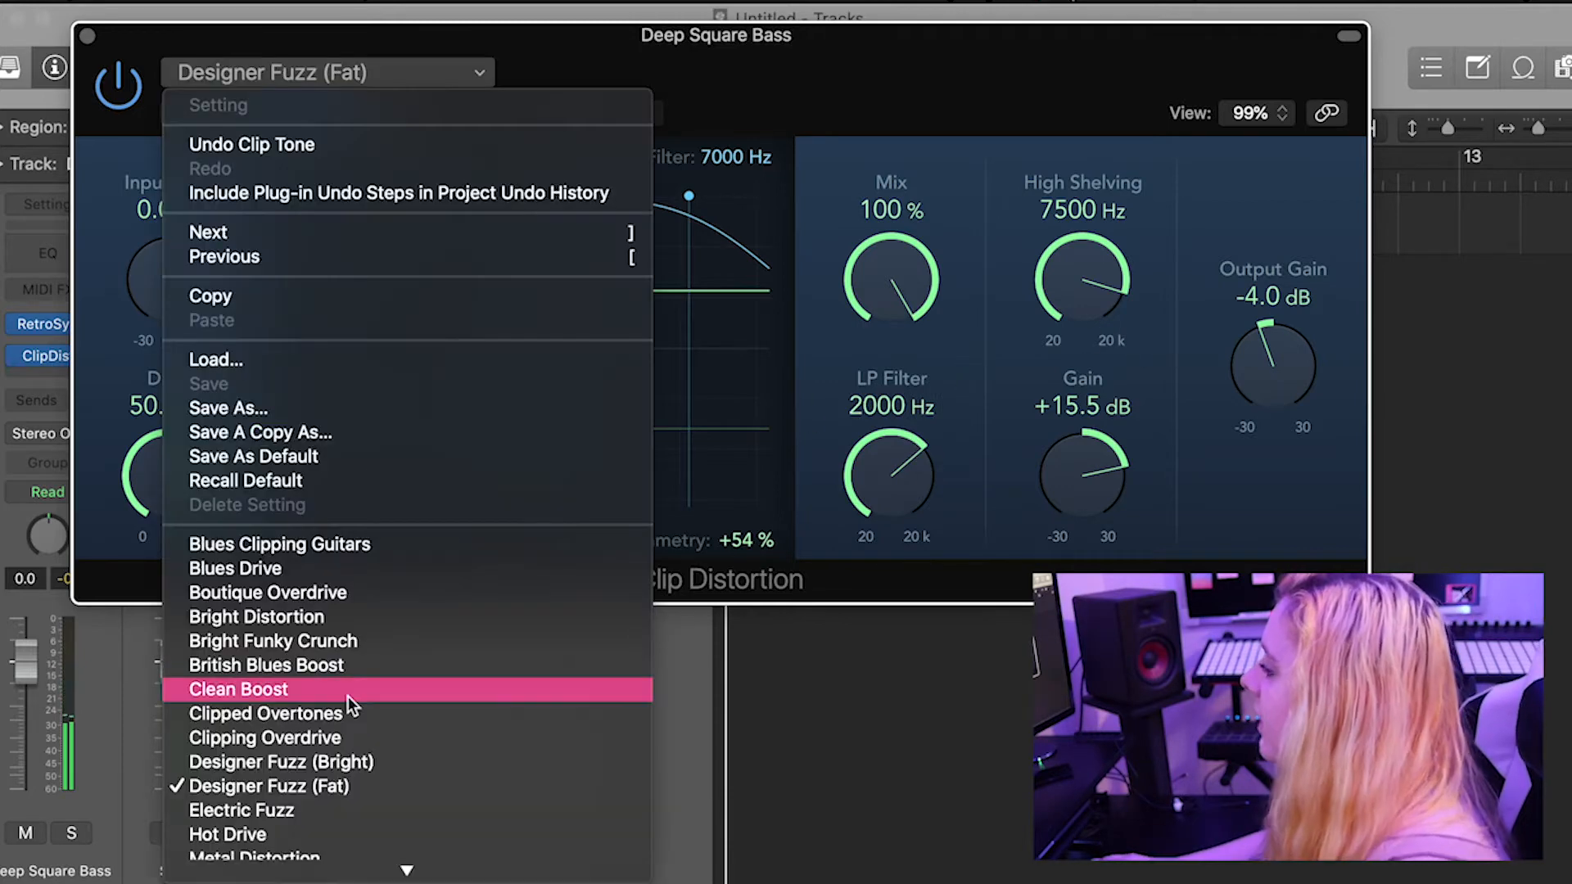
click(332, 737)
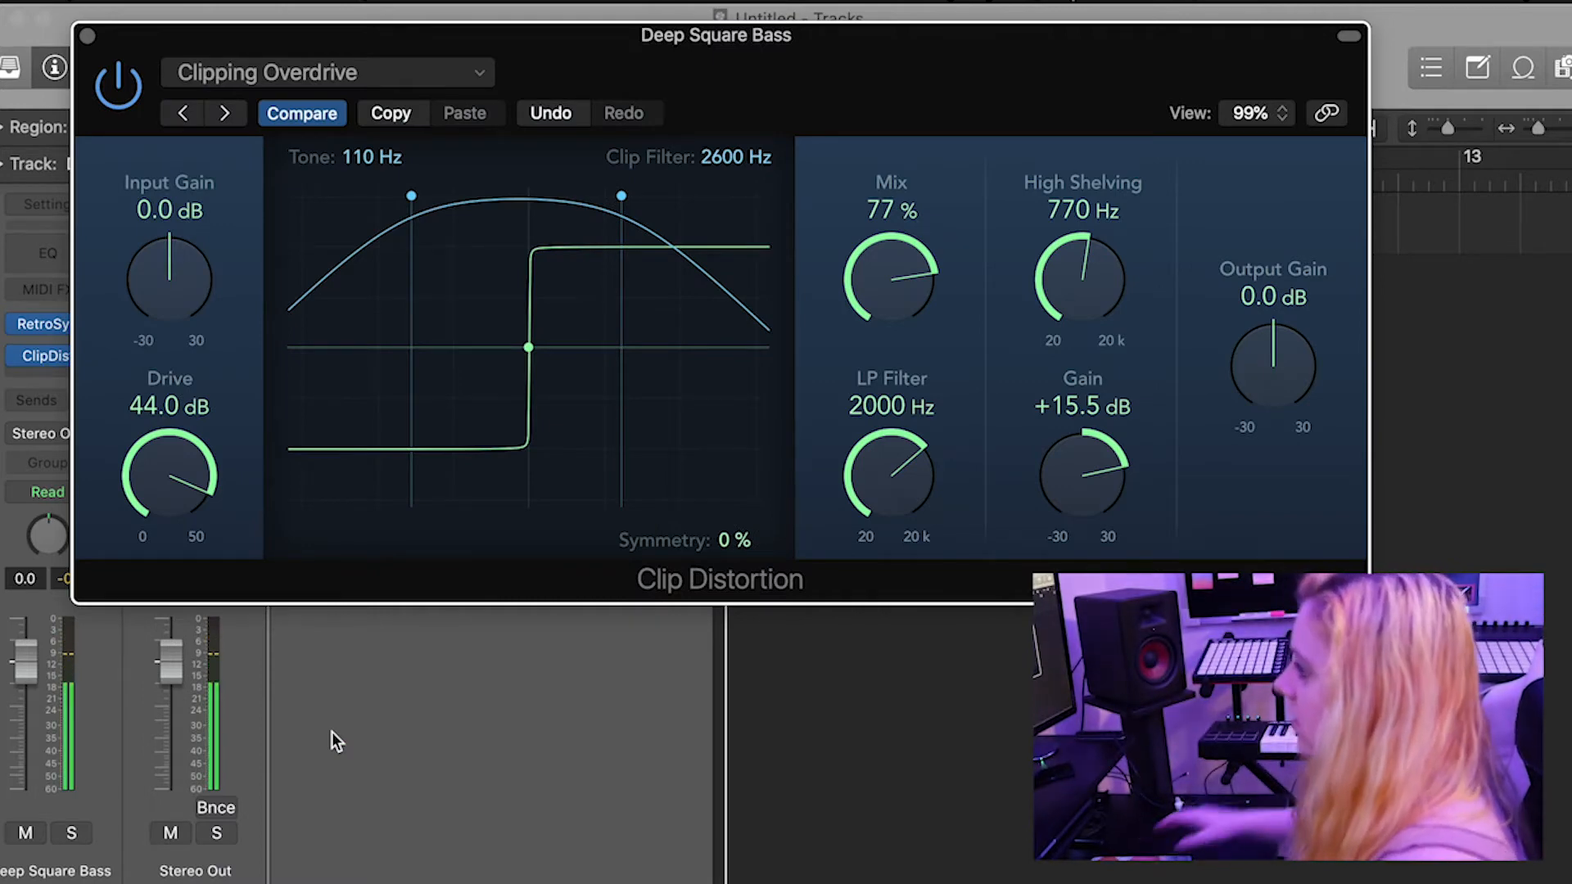
click(351, 70)
scroll(346, 621, down, 3)
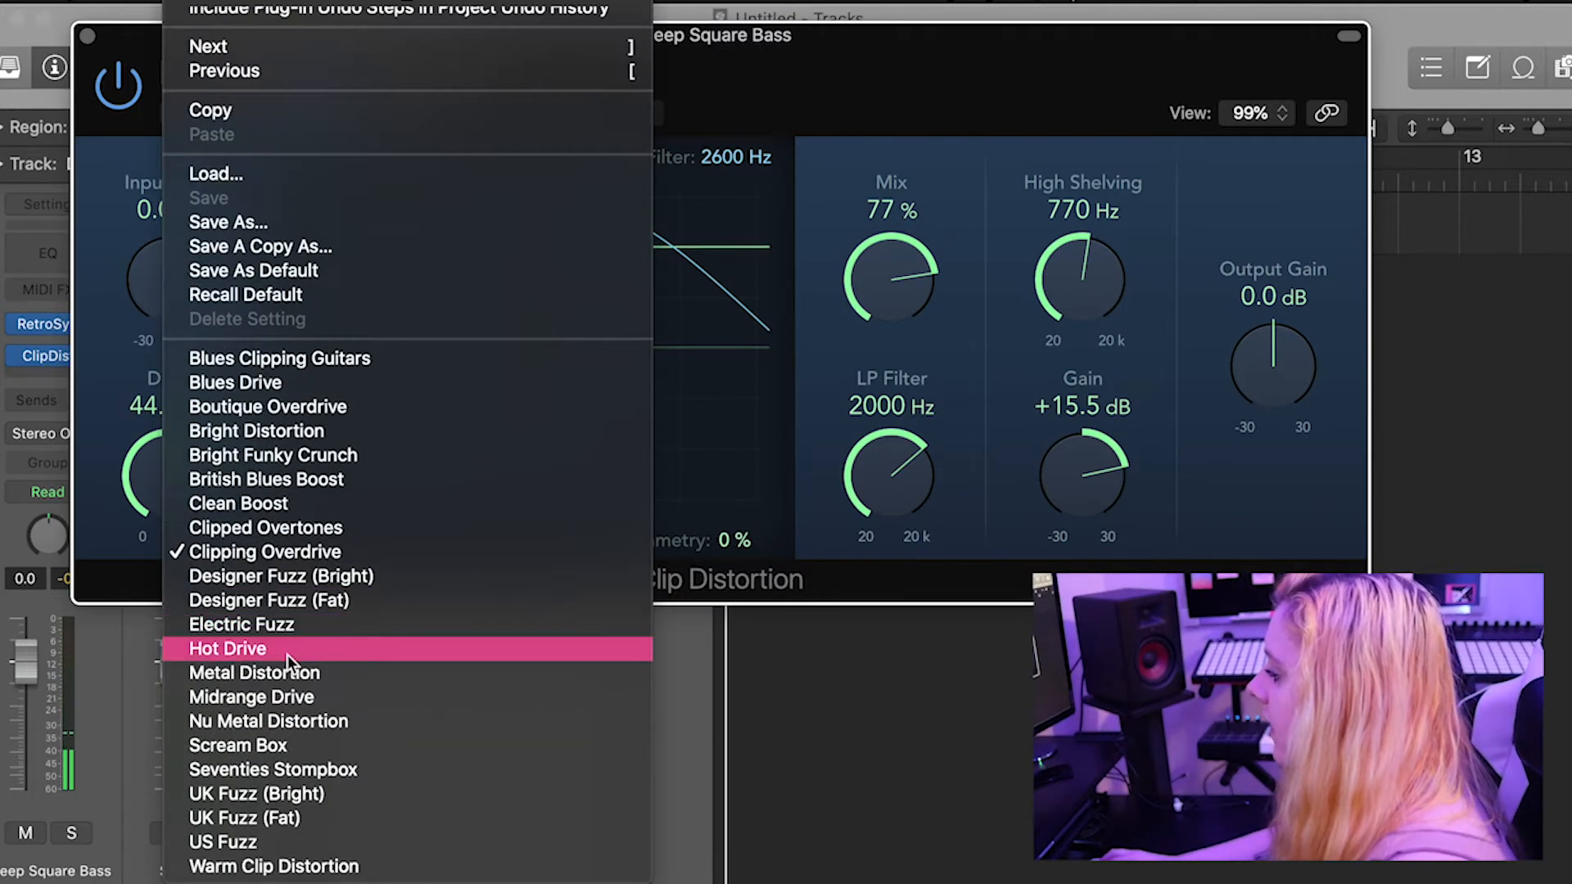
click(282, 674)
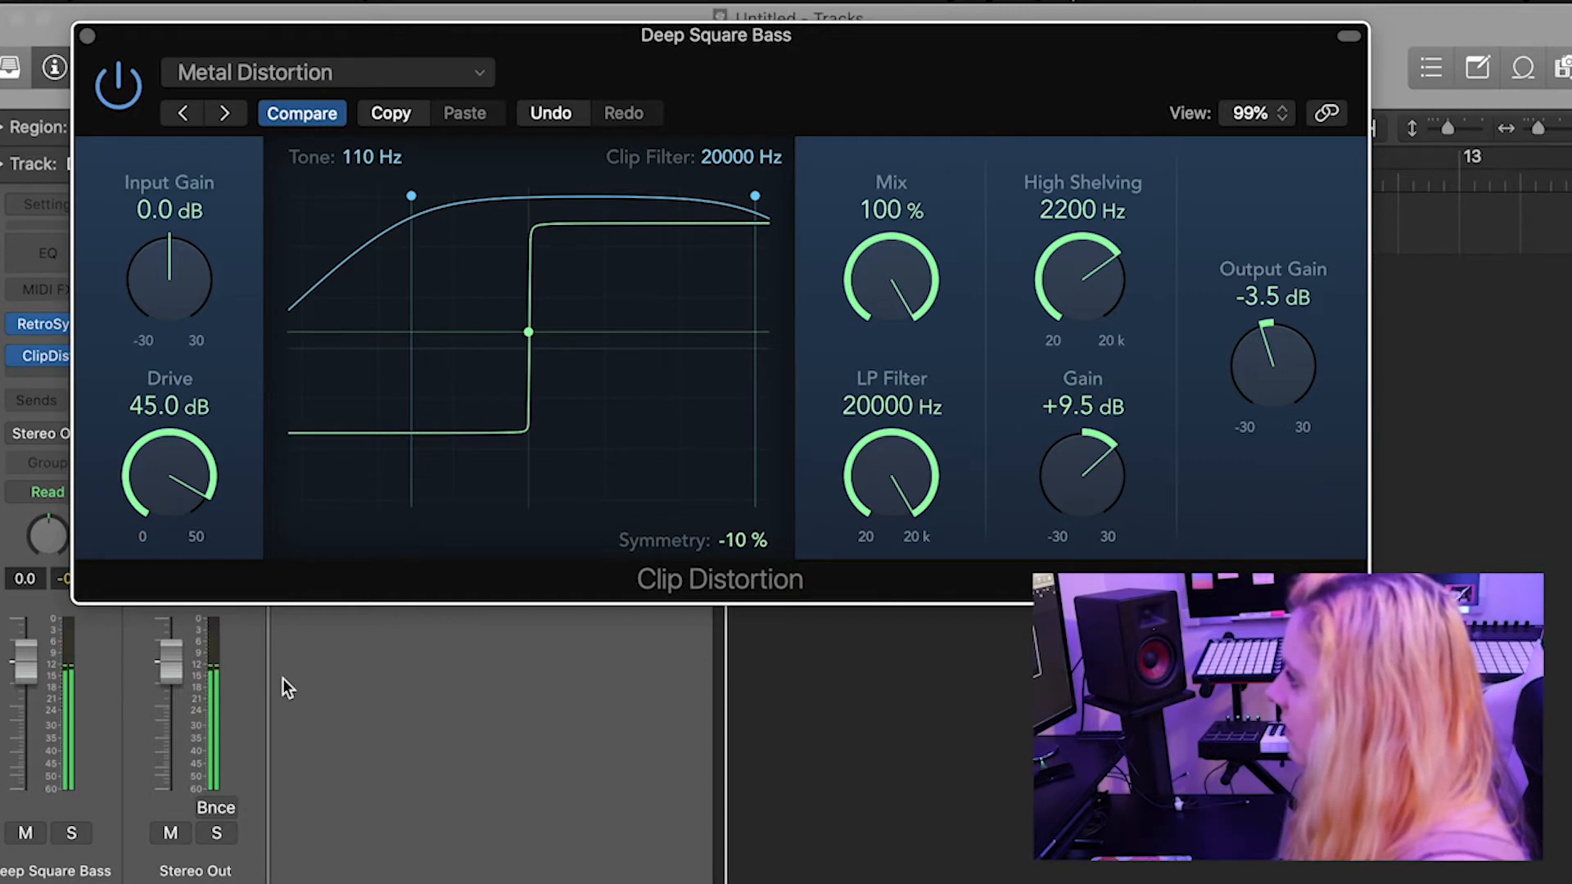
Adjust the Metal Distortion preset to Symmetry -84 %, Mix 59 % and Drive 30.5 dB.
drag(529, 336, 528, 615)
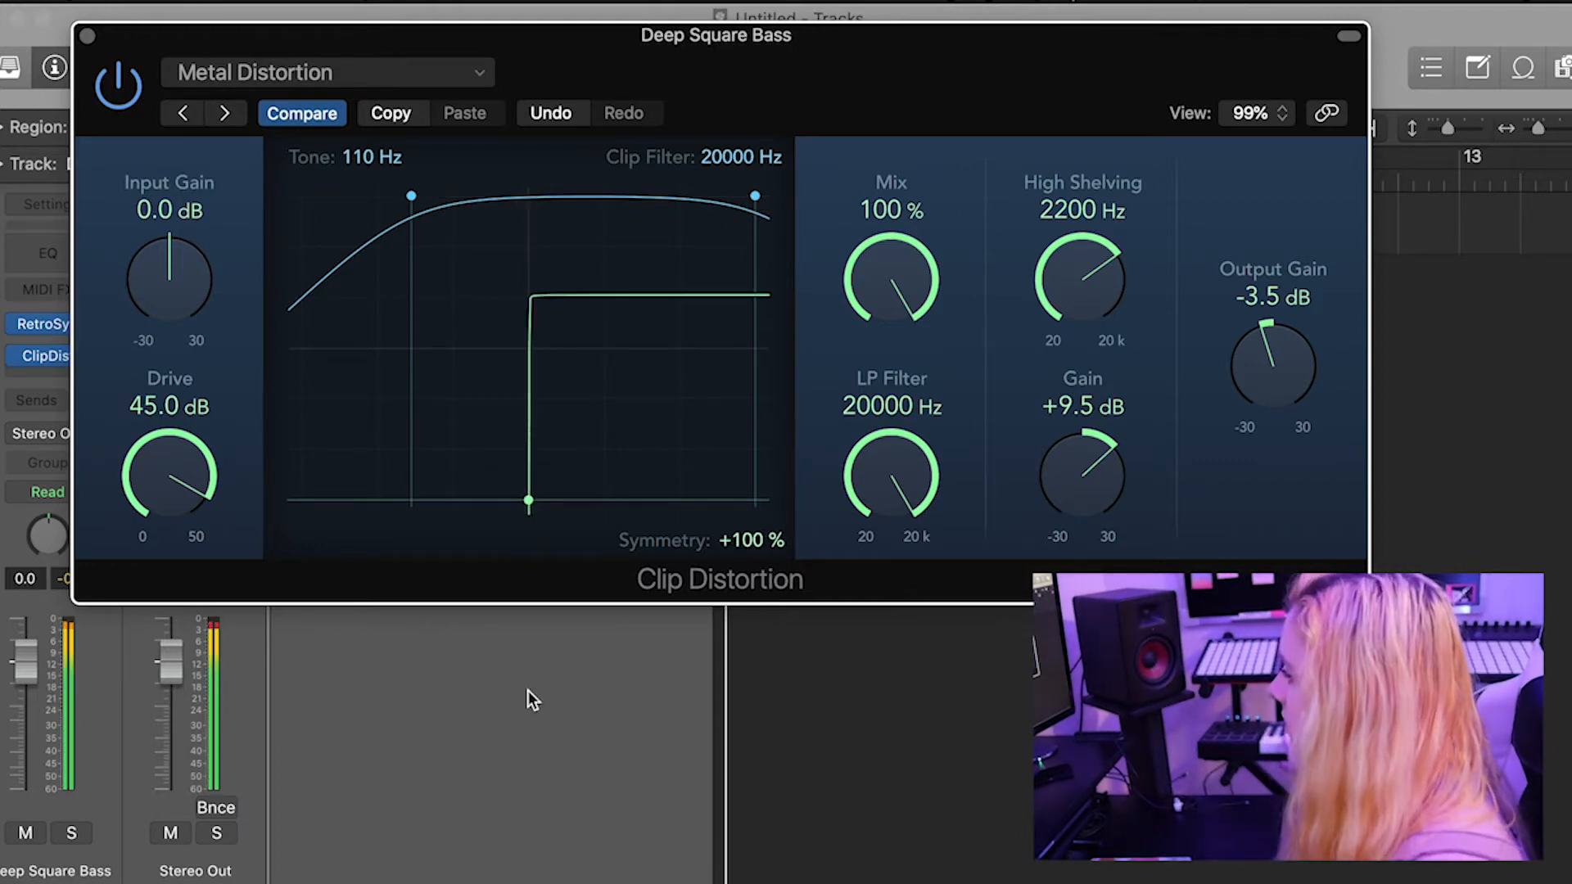
drag(529, 501, 572, 236)
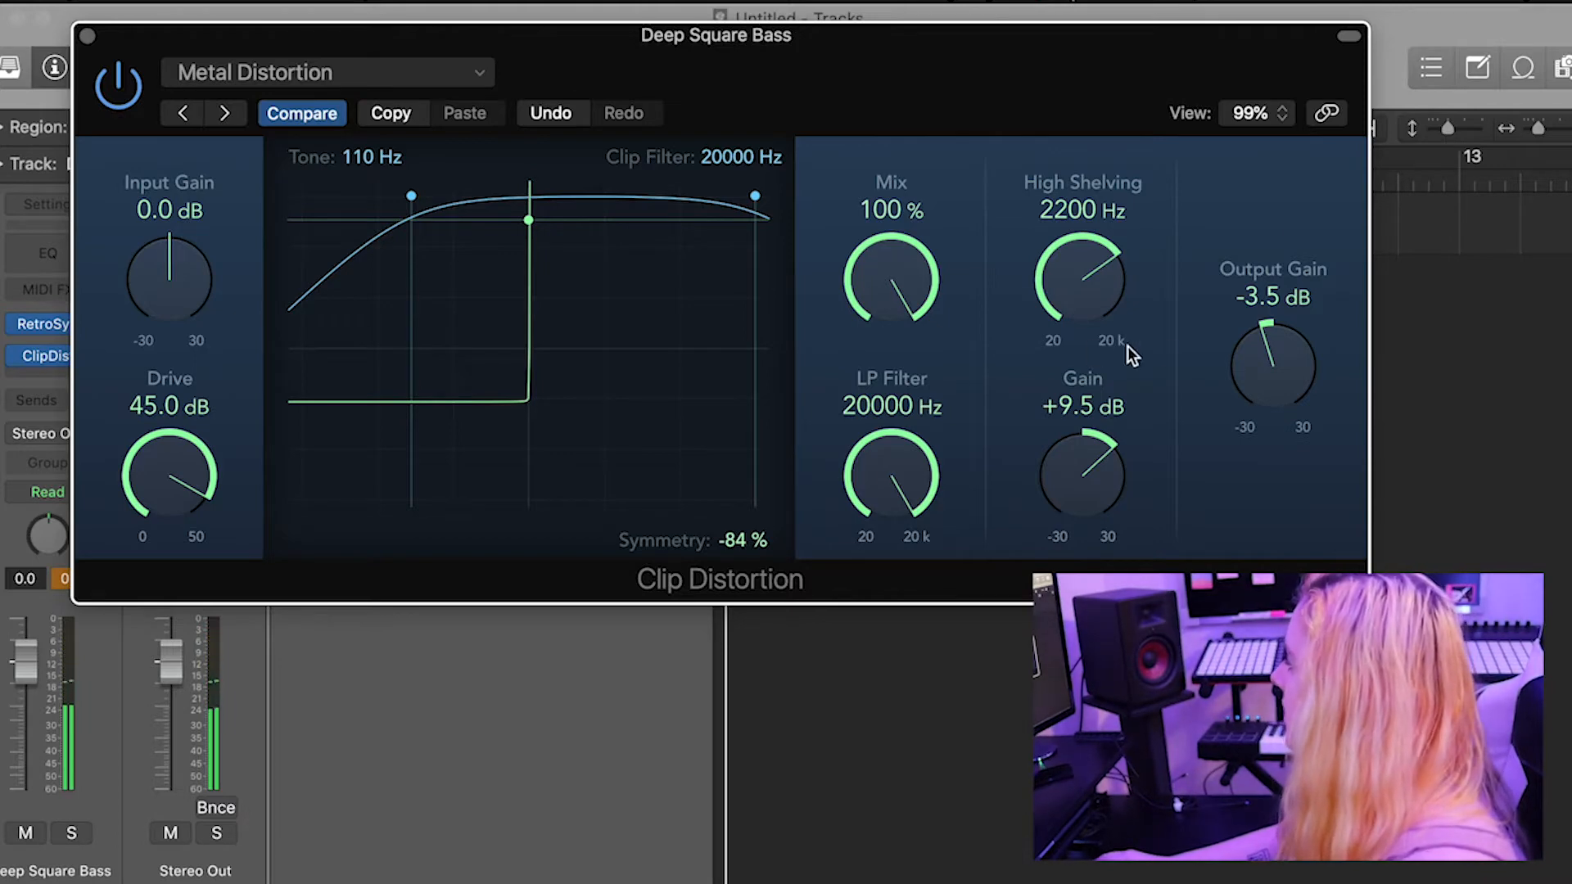
drag(930, 258, 832, 411)
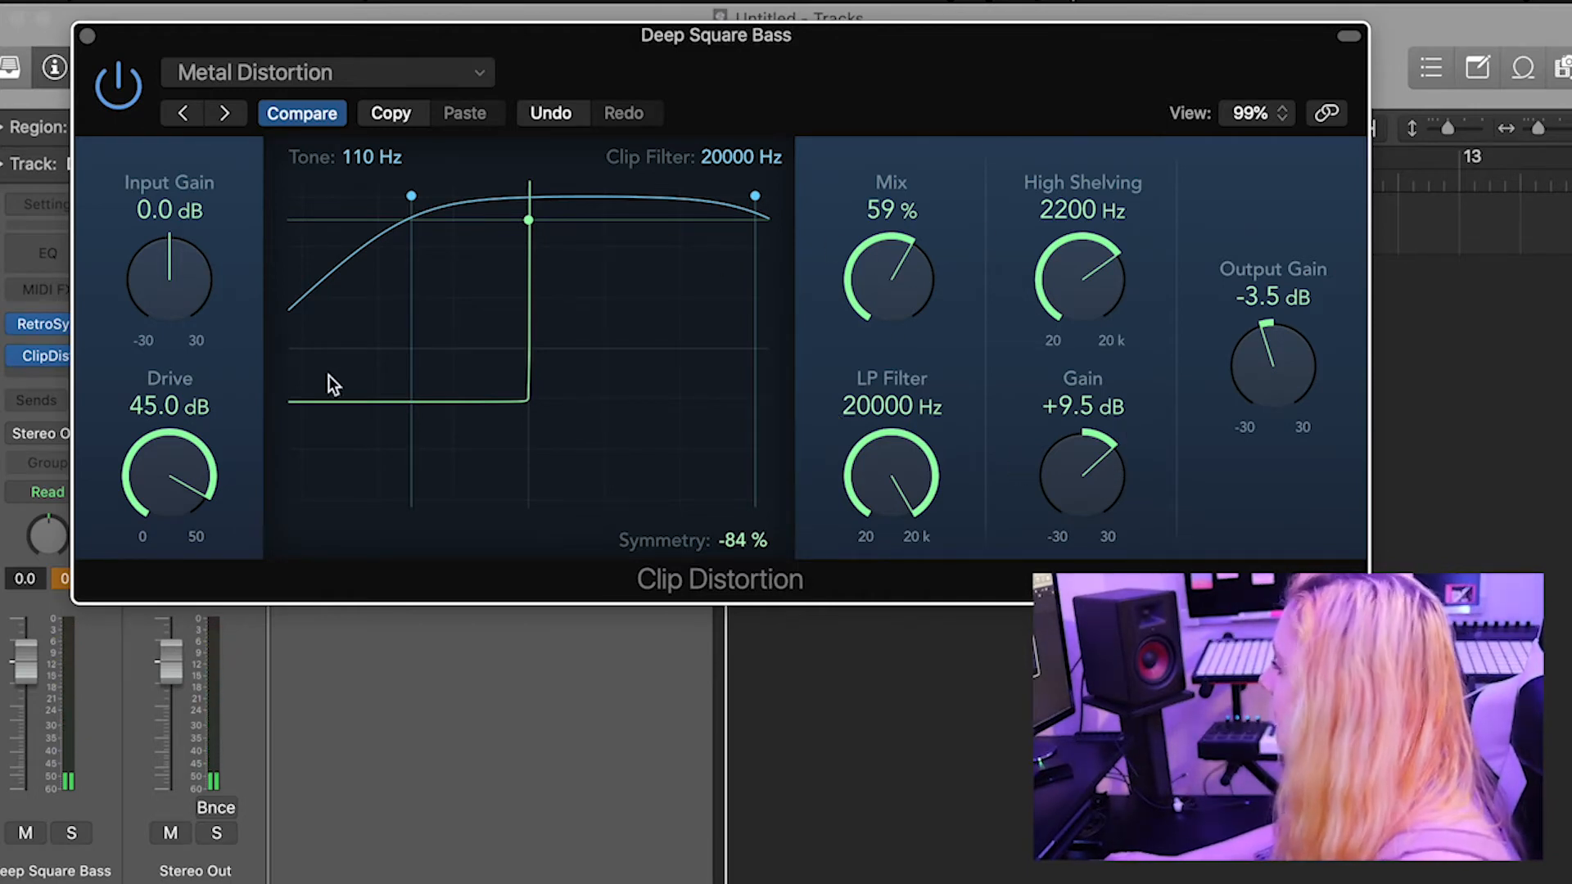
drag(162, 439, 144, 545)
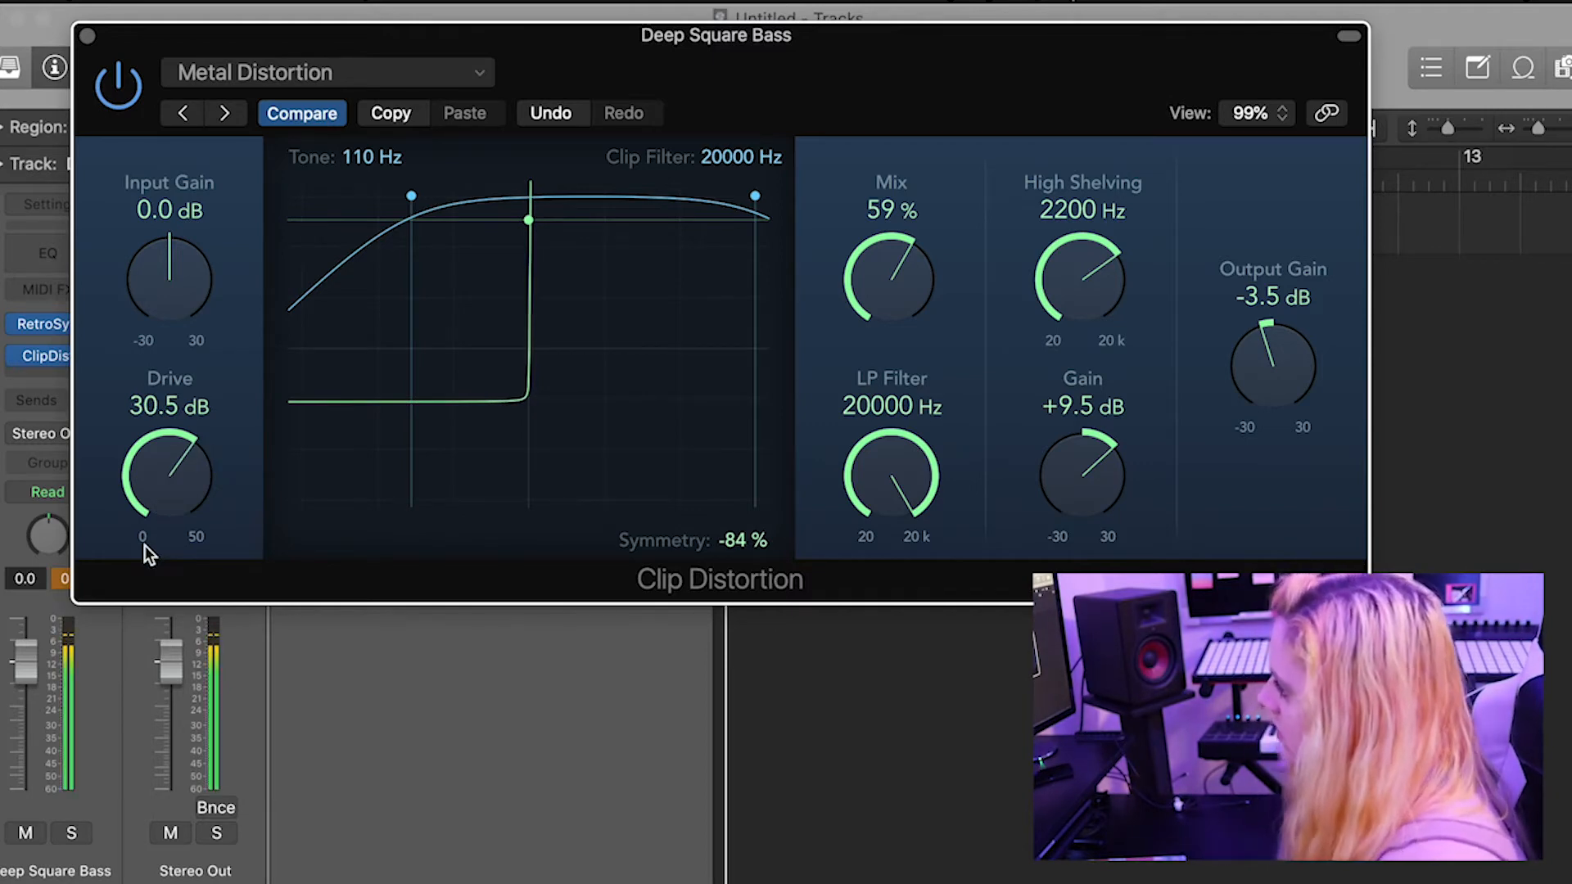
Load the Scream Box preset in Clip Distortion, compare it against bypass, and close the effect window with it active.
click(328, 75)
scroll(340, 737, down, 5)
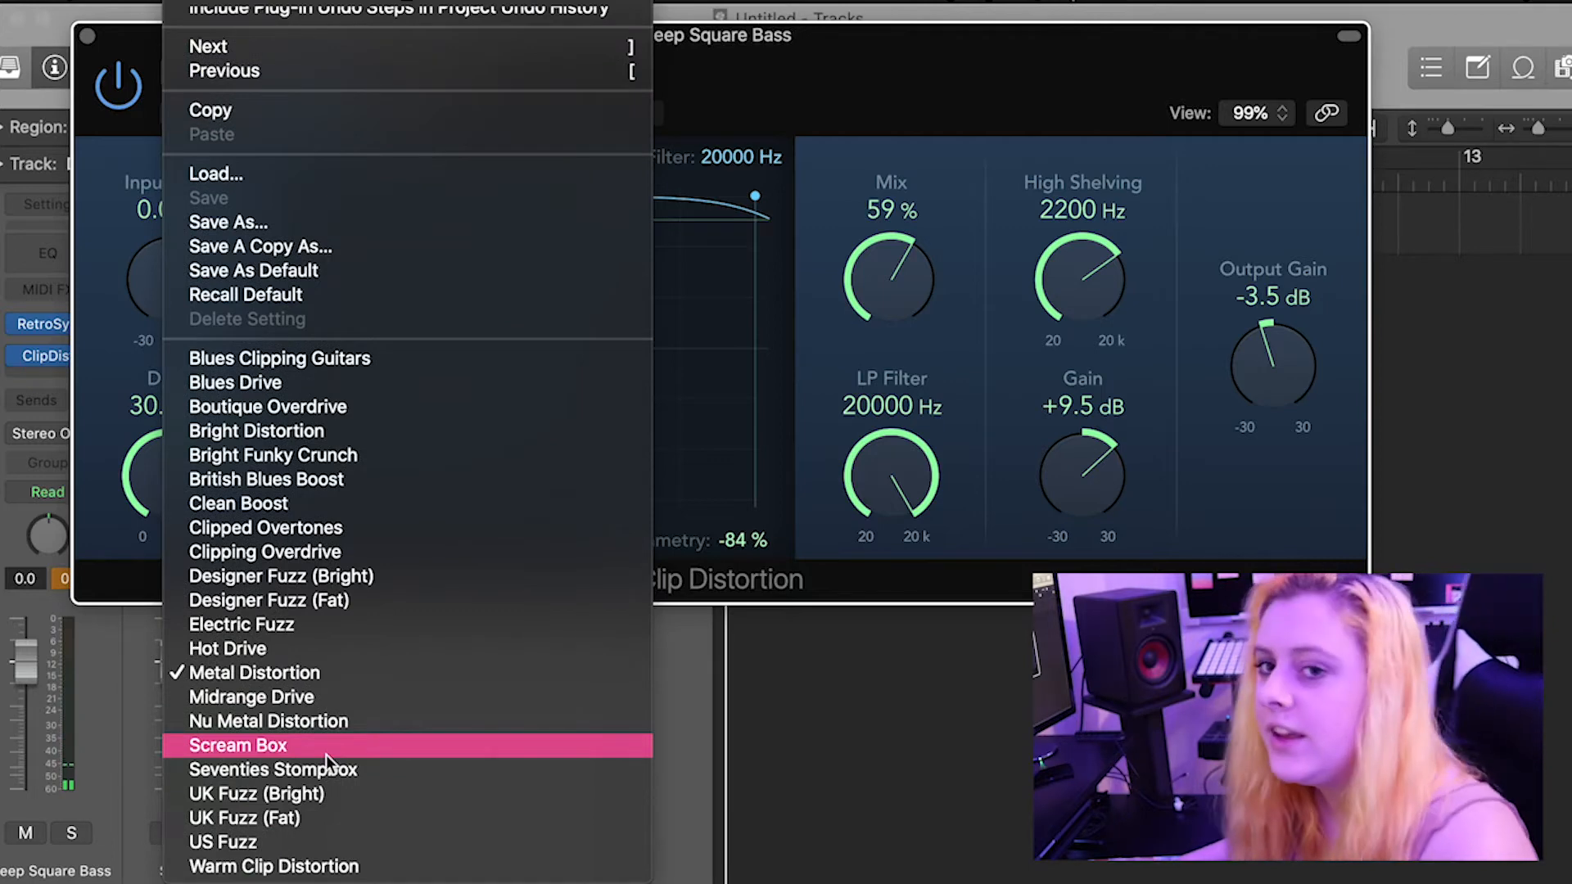
click(326, 755)
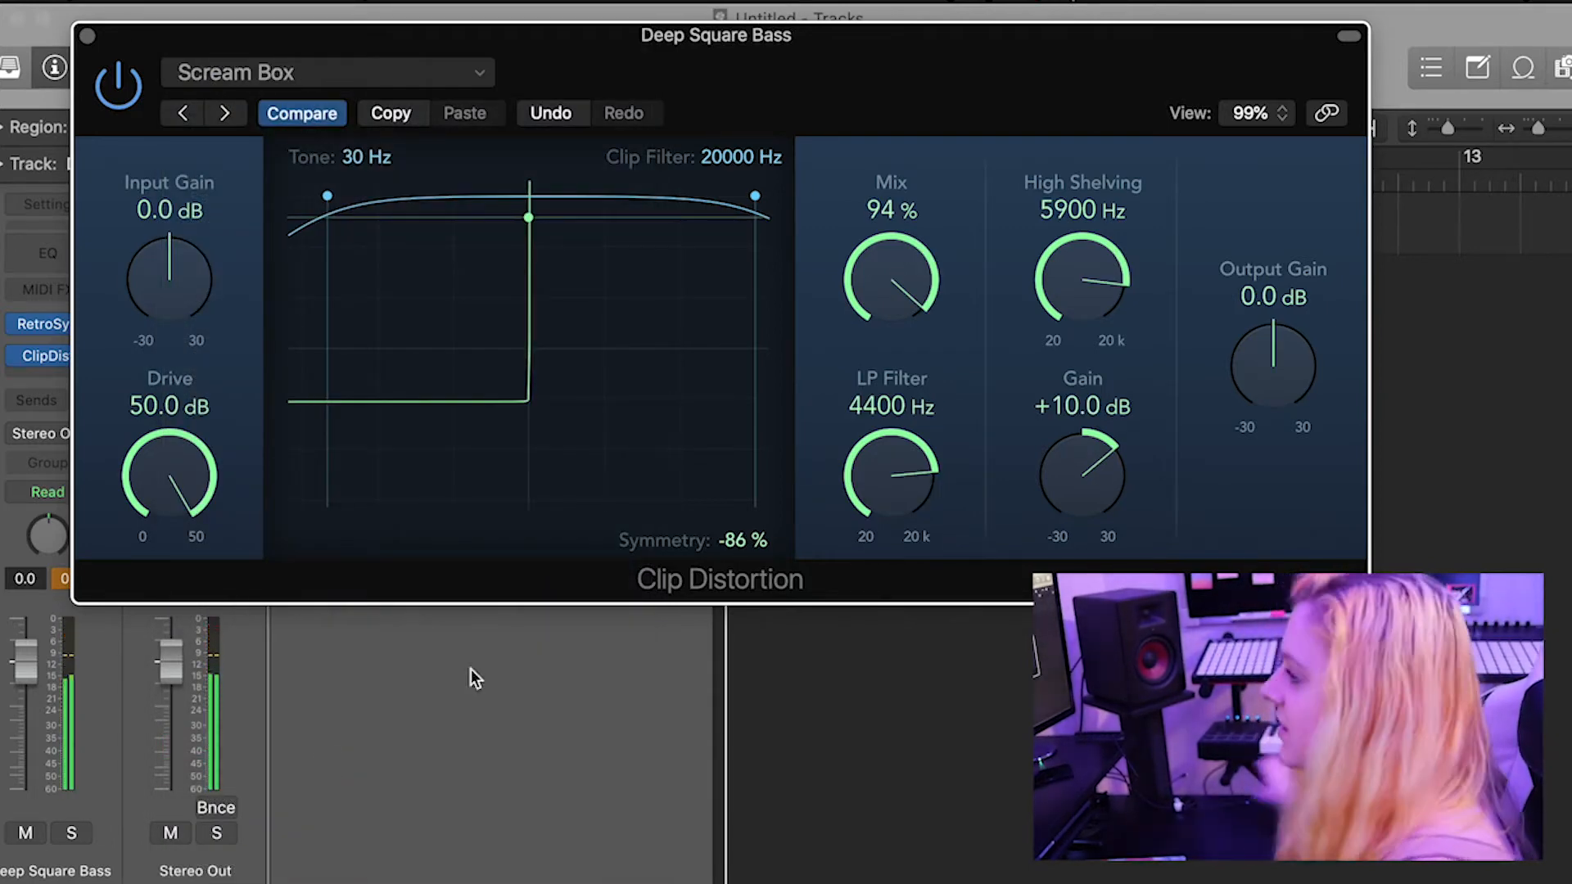
click(116, 84)
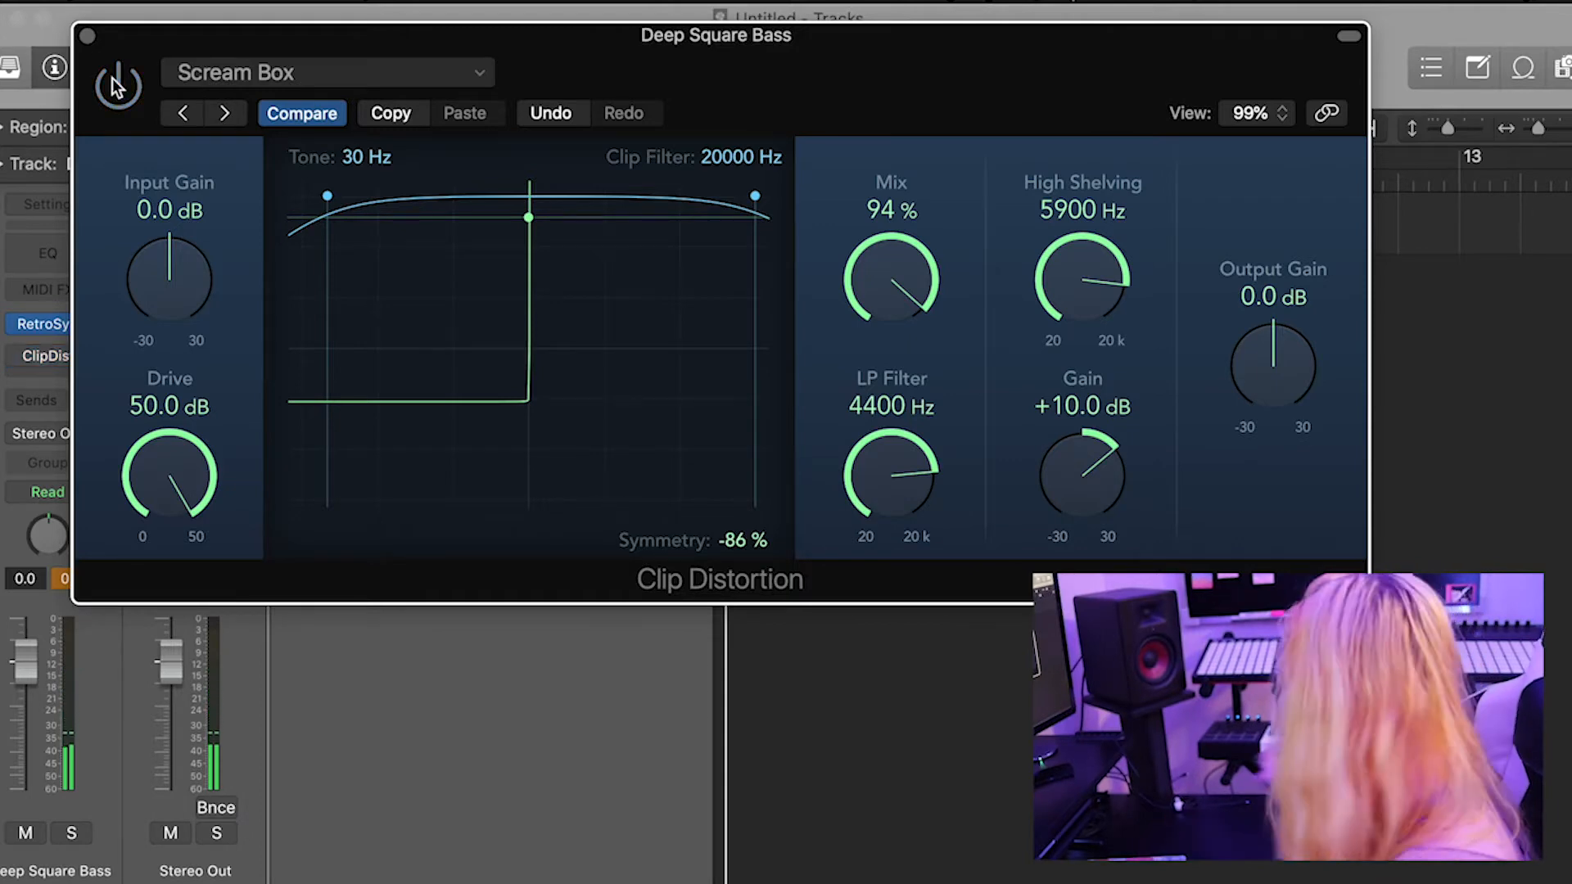
click(116, 85)
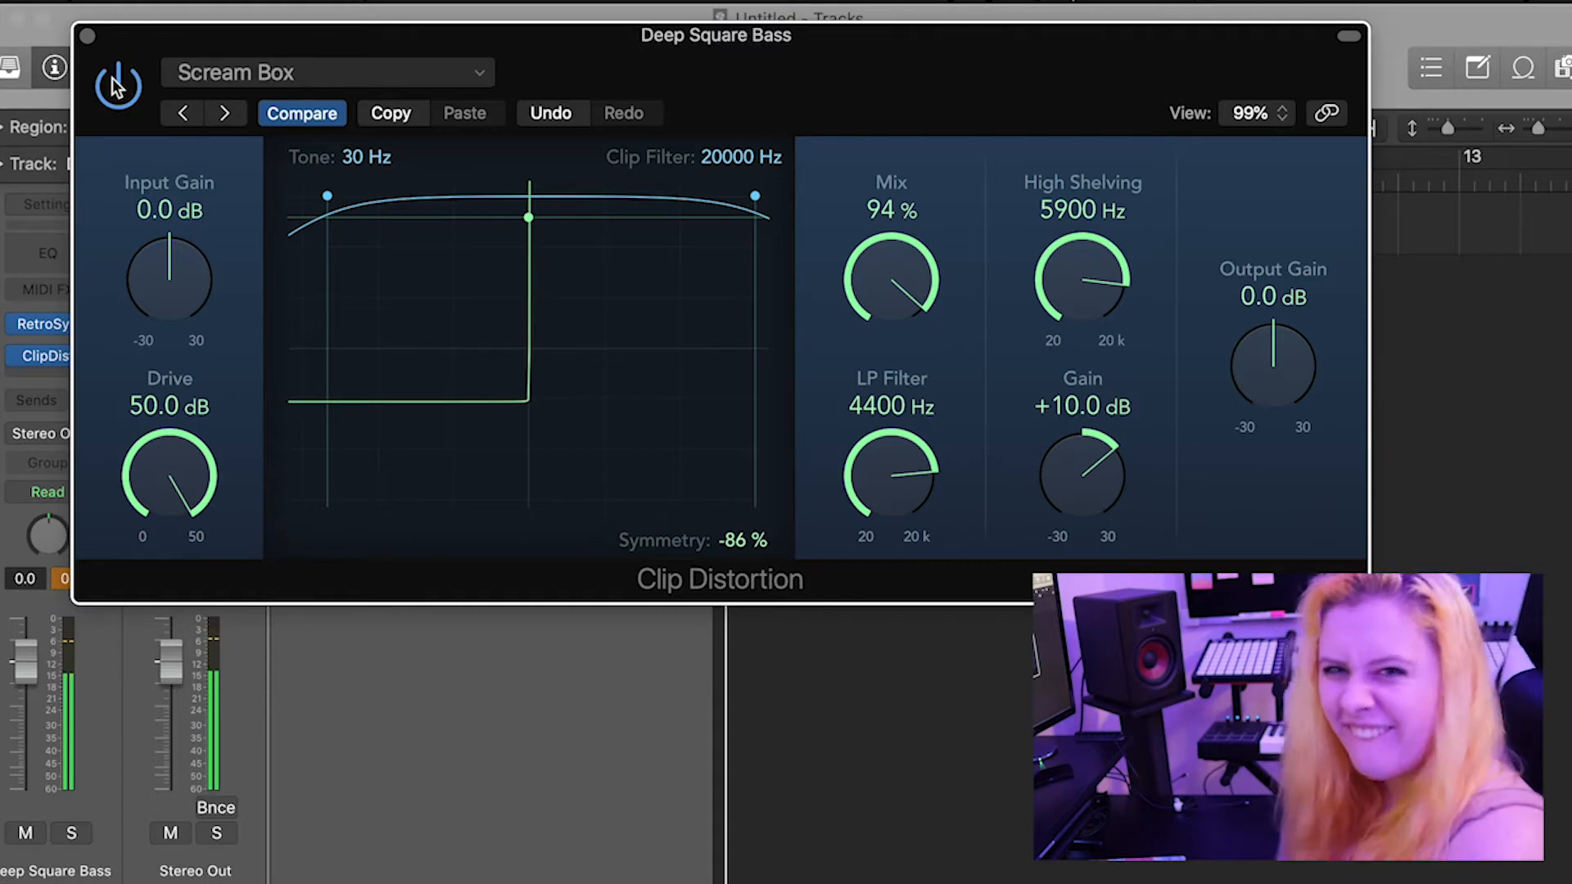
key(super+w)
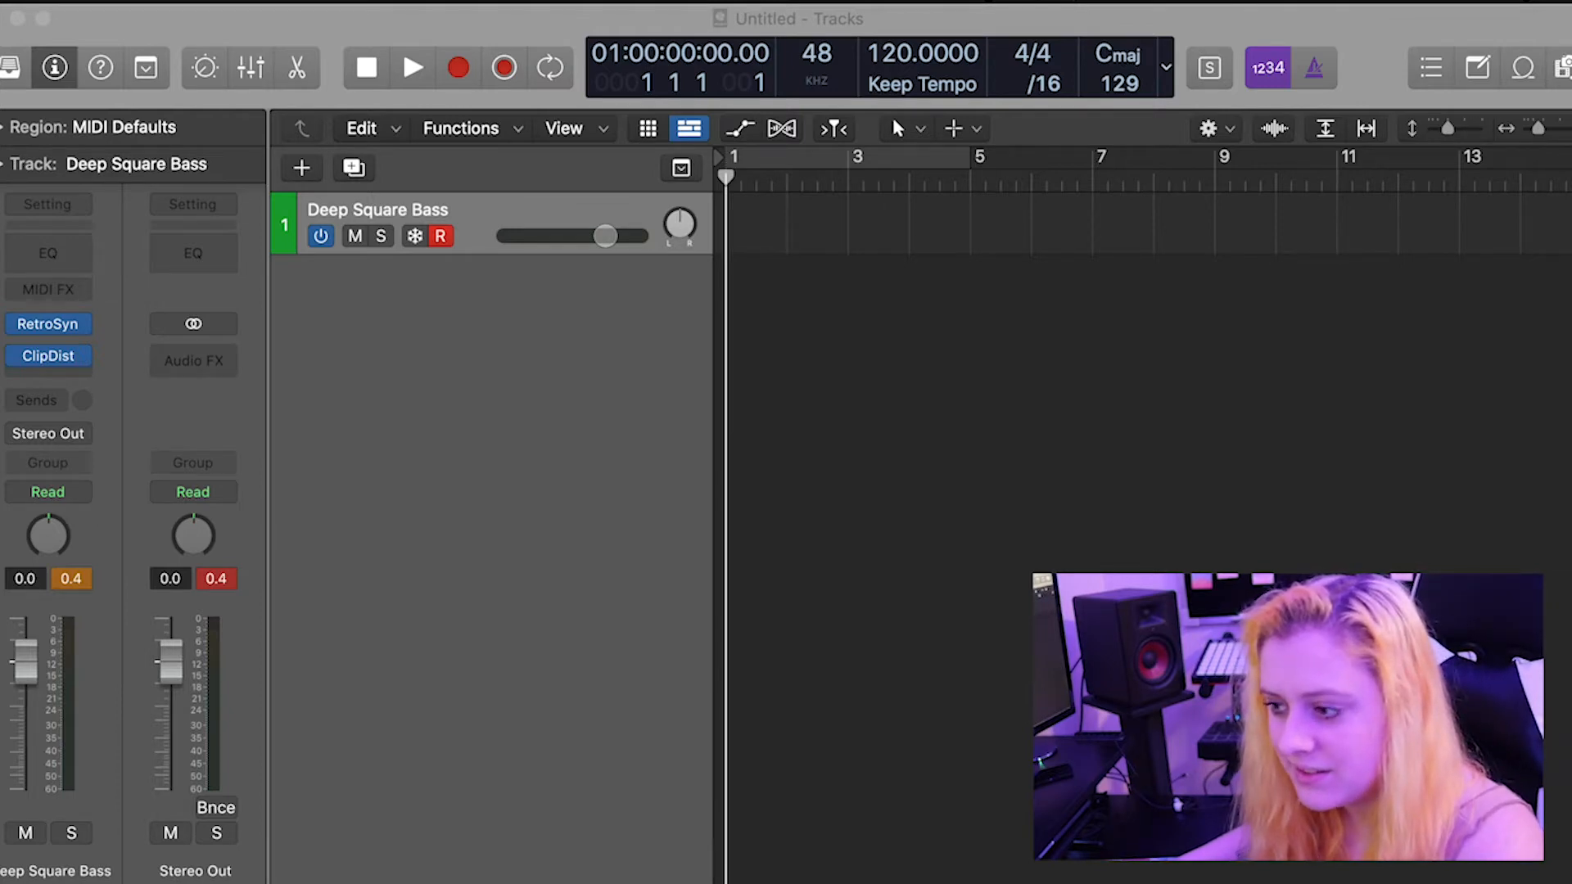
Insert a stereo SubBass effect after Clip Distortion and enlarge its window to 110%.
click(81, 384)
click(86, 380)
click(87, 380)
mouse_move(114, 641)
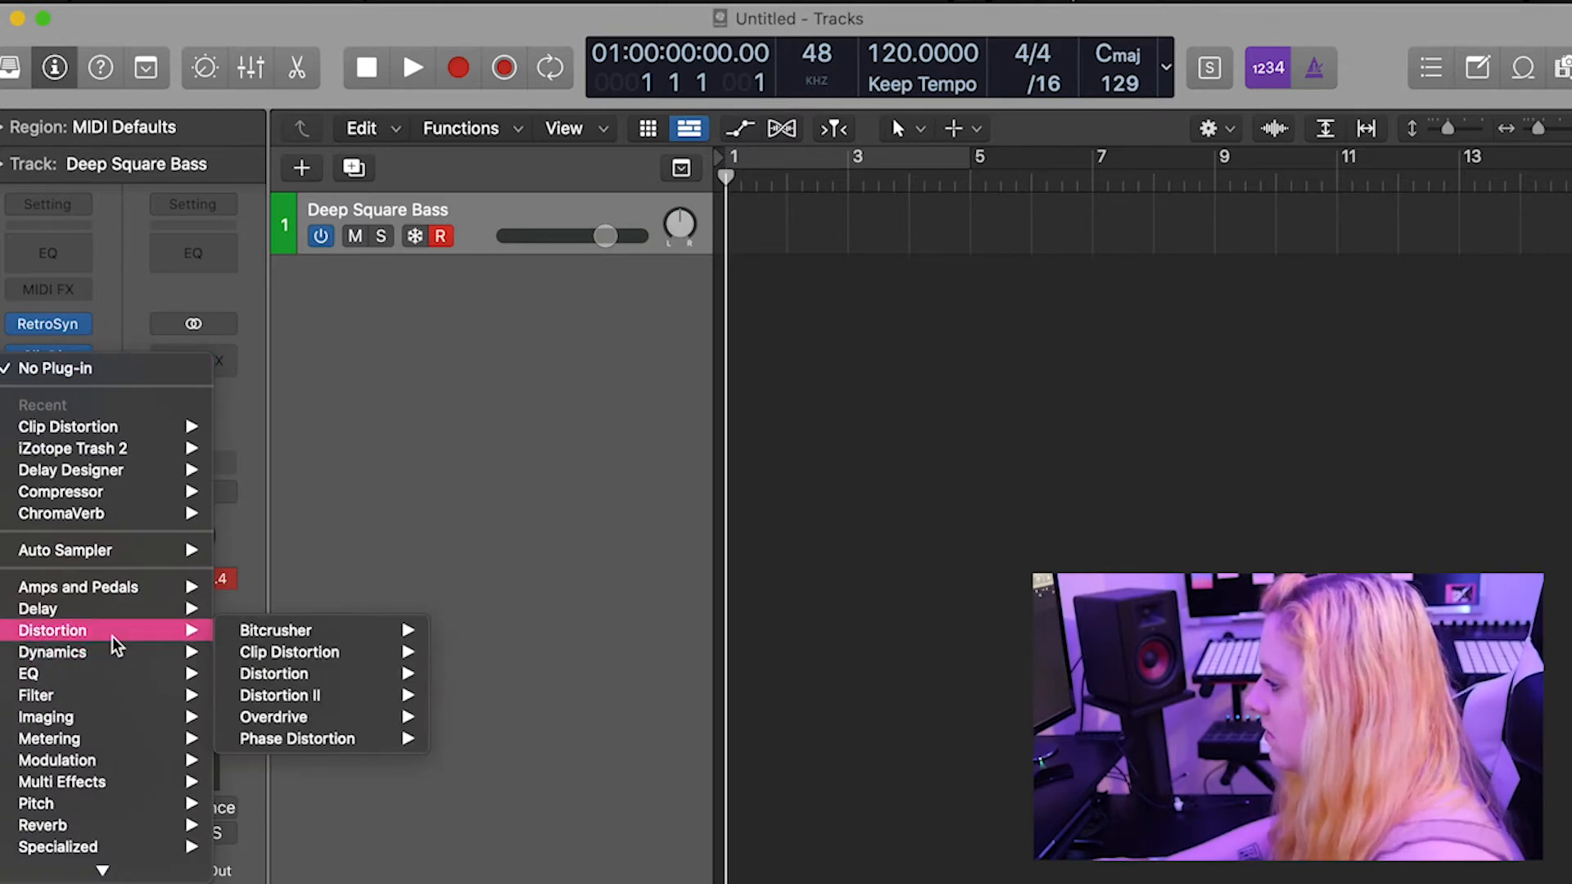
mouse_move(123, 810)
mouse_move(270, 832)
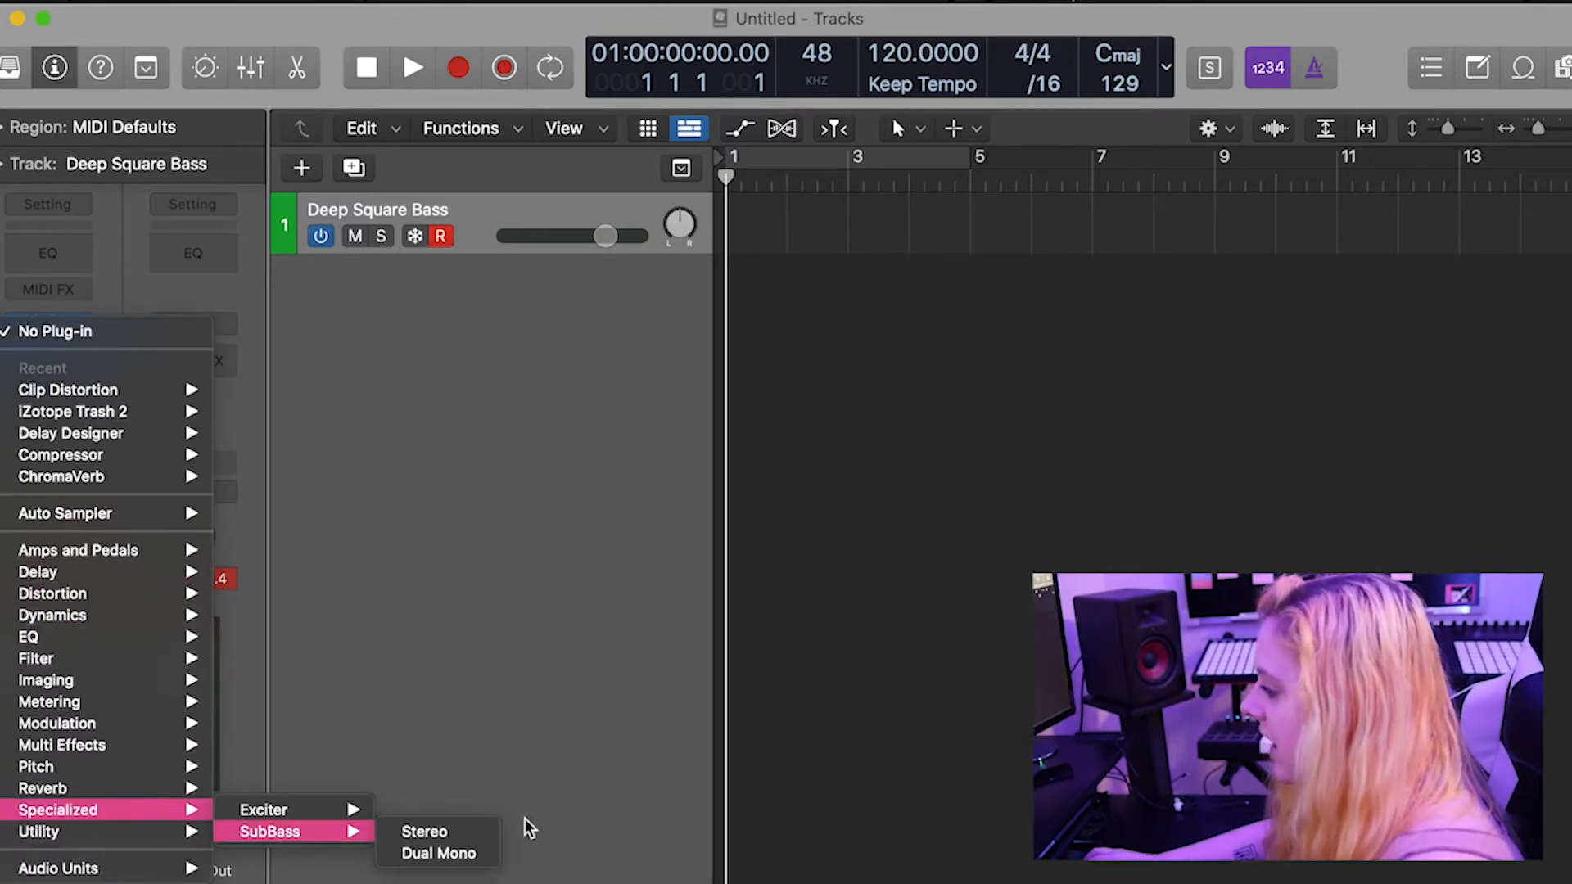
click(464, 832)
drag(538, 319, 386, 109)
drag(648, 649, 817, 598)
click(625, 154)
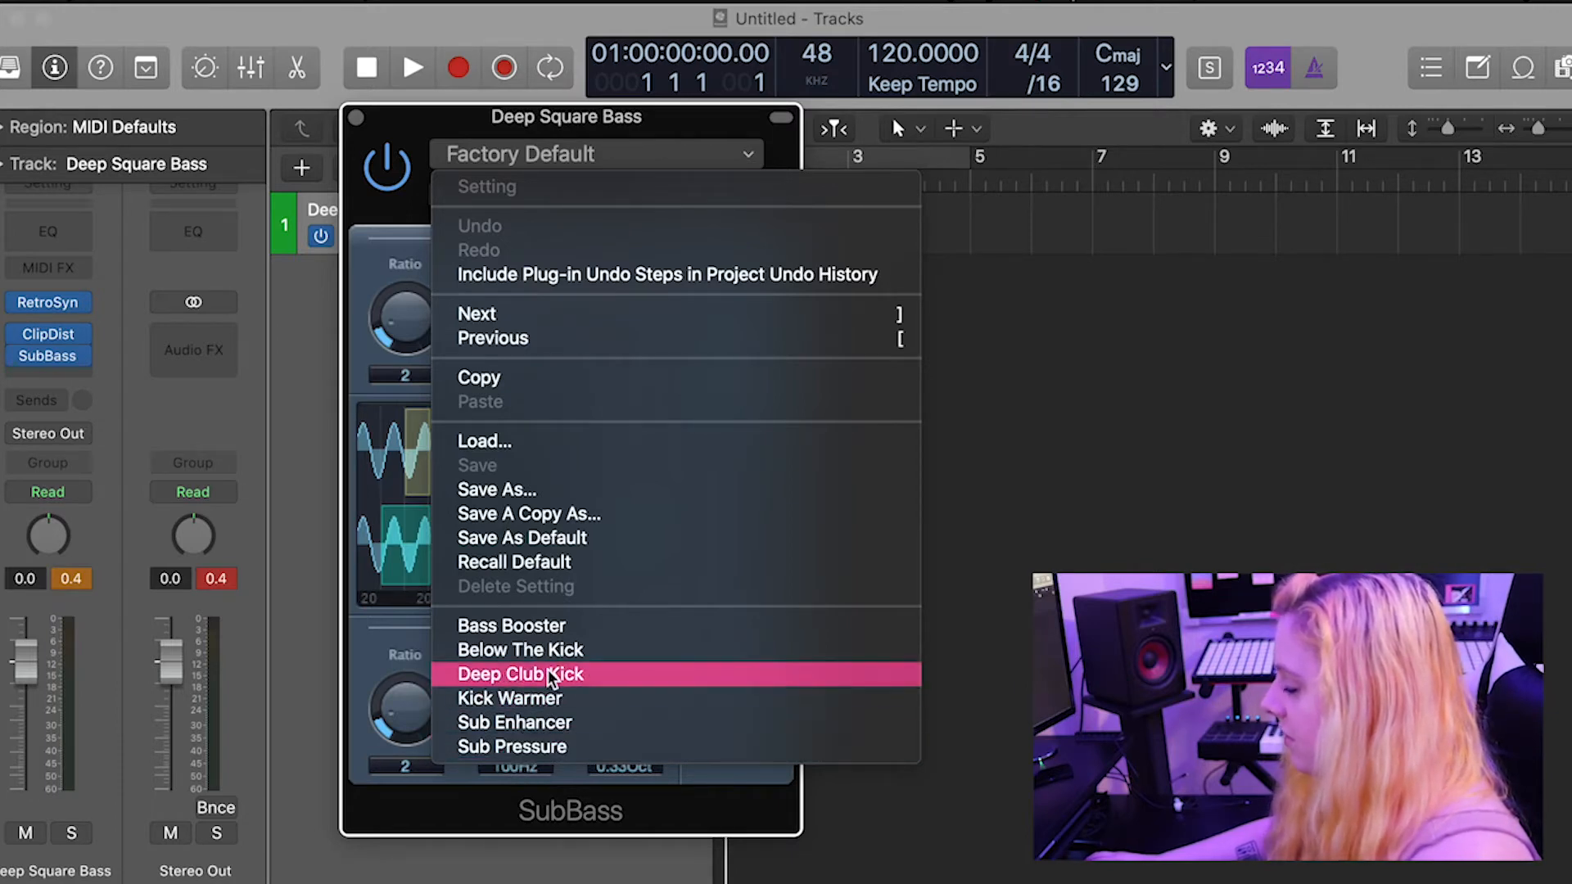
click(350, 239)
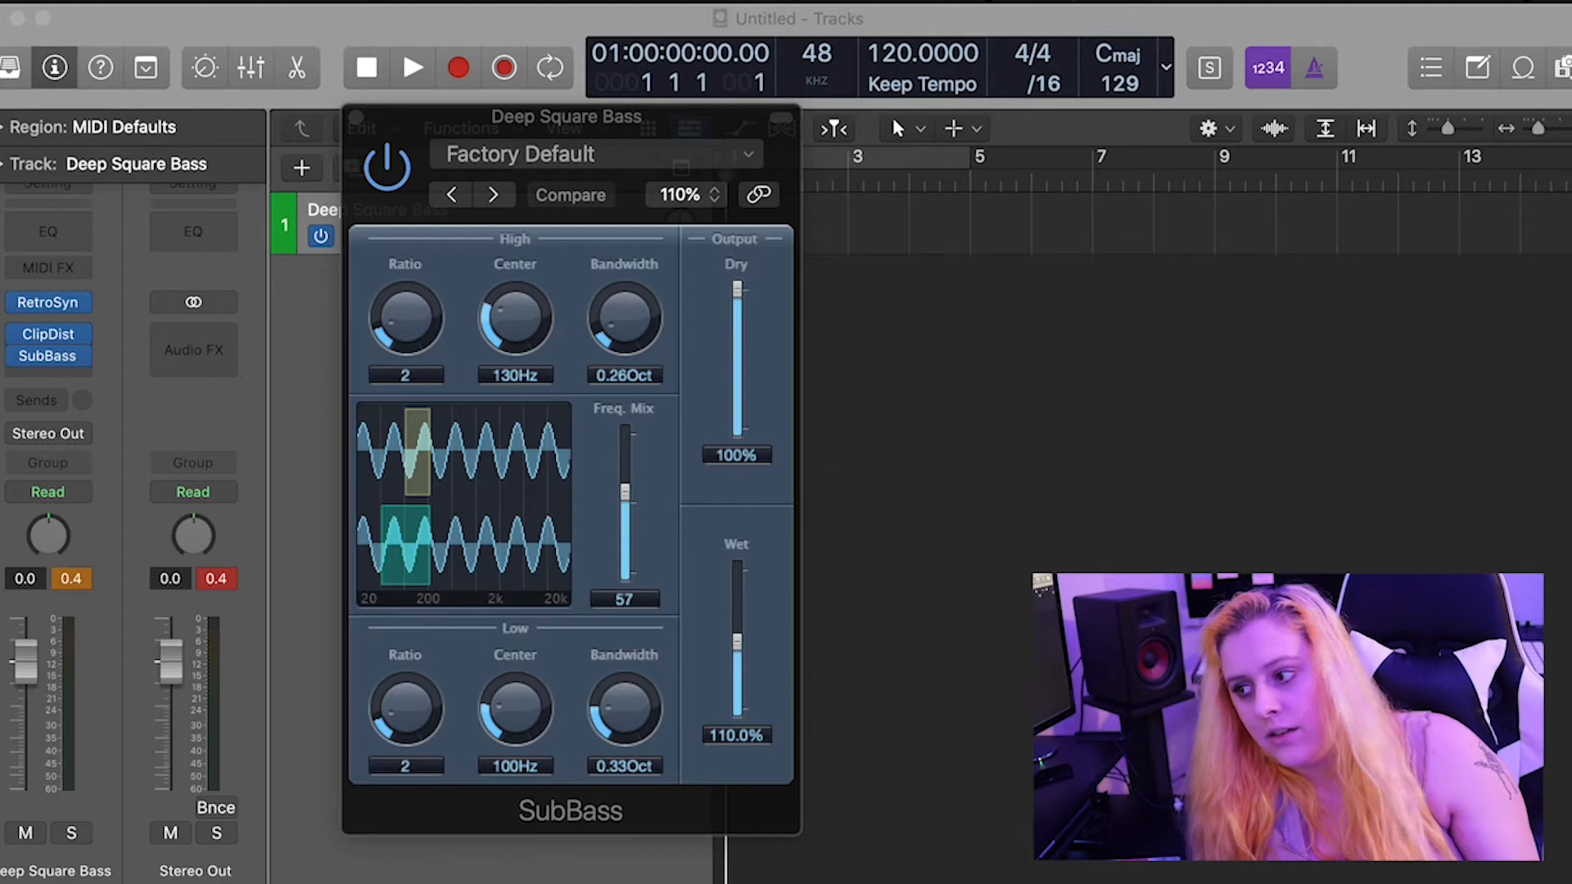
click(644, 117)
Load the Bass Booster preset in SubBass, compare it against bypass, and lower Freq. Mix to 36.
click(616, 152)
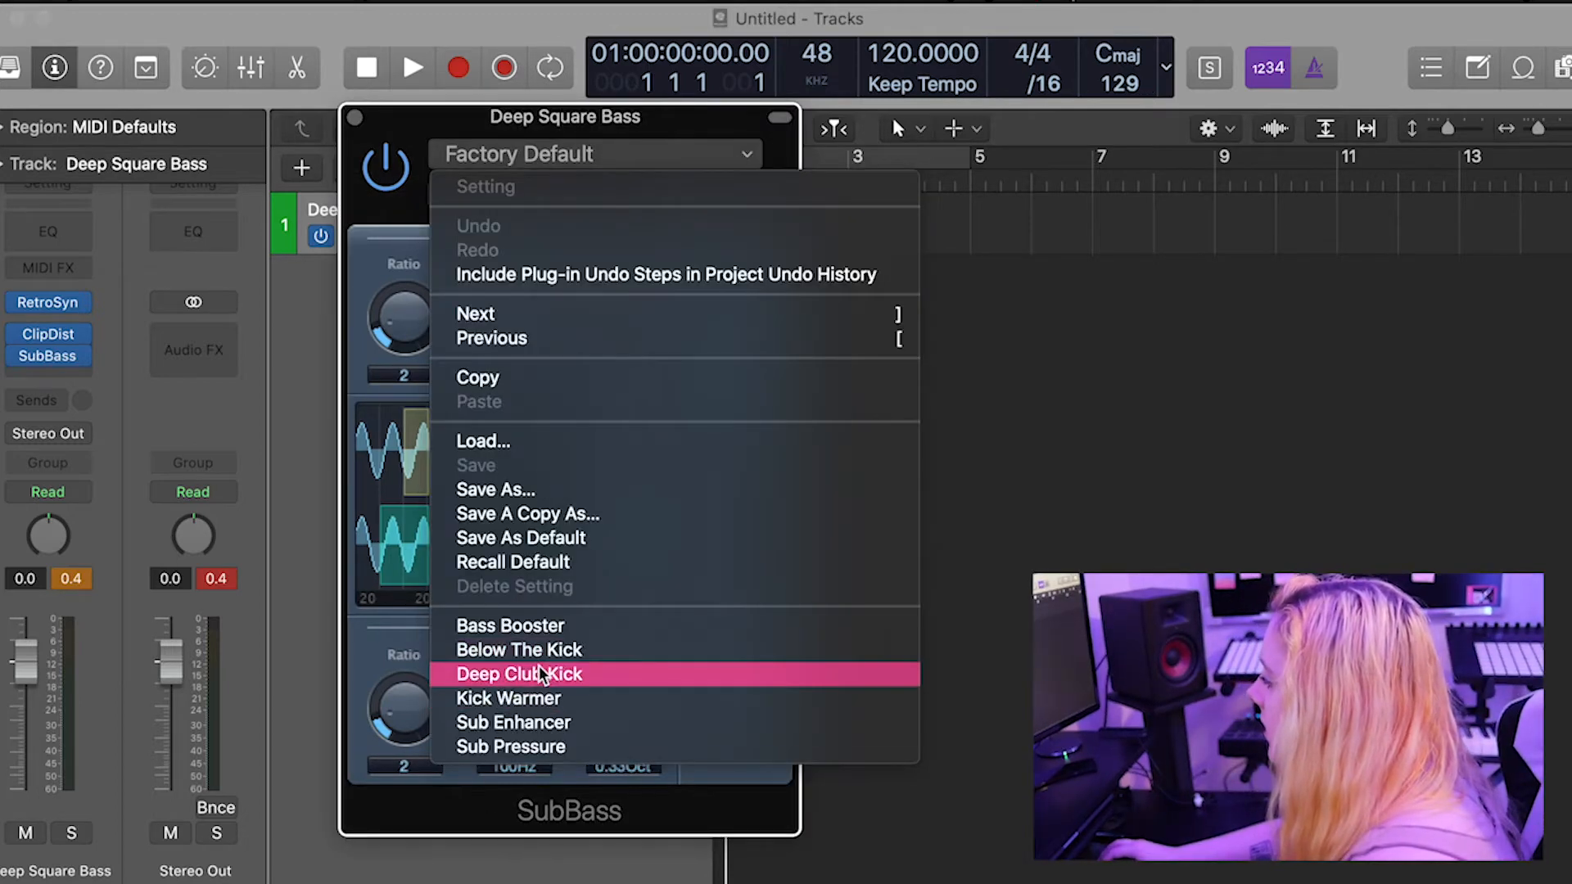
click(524, 626)
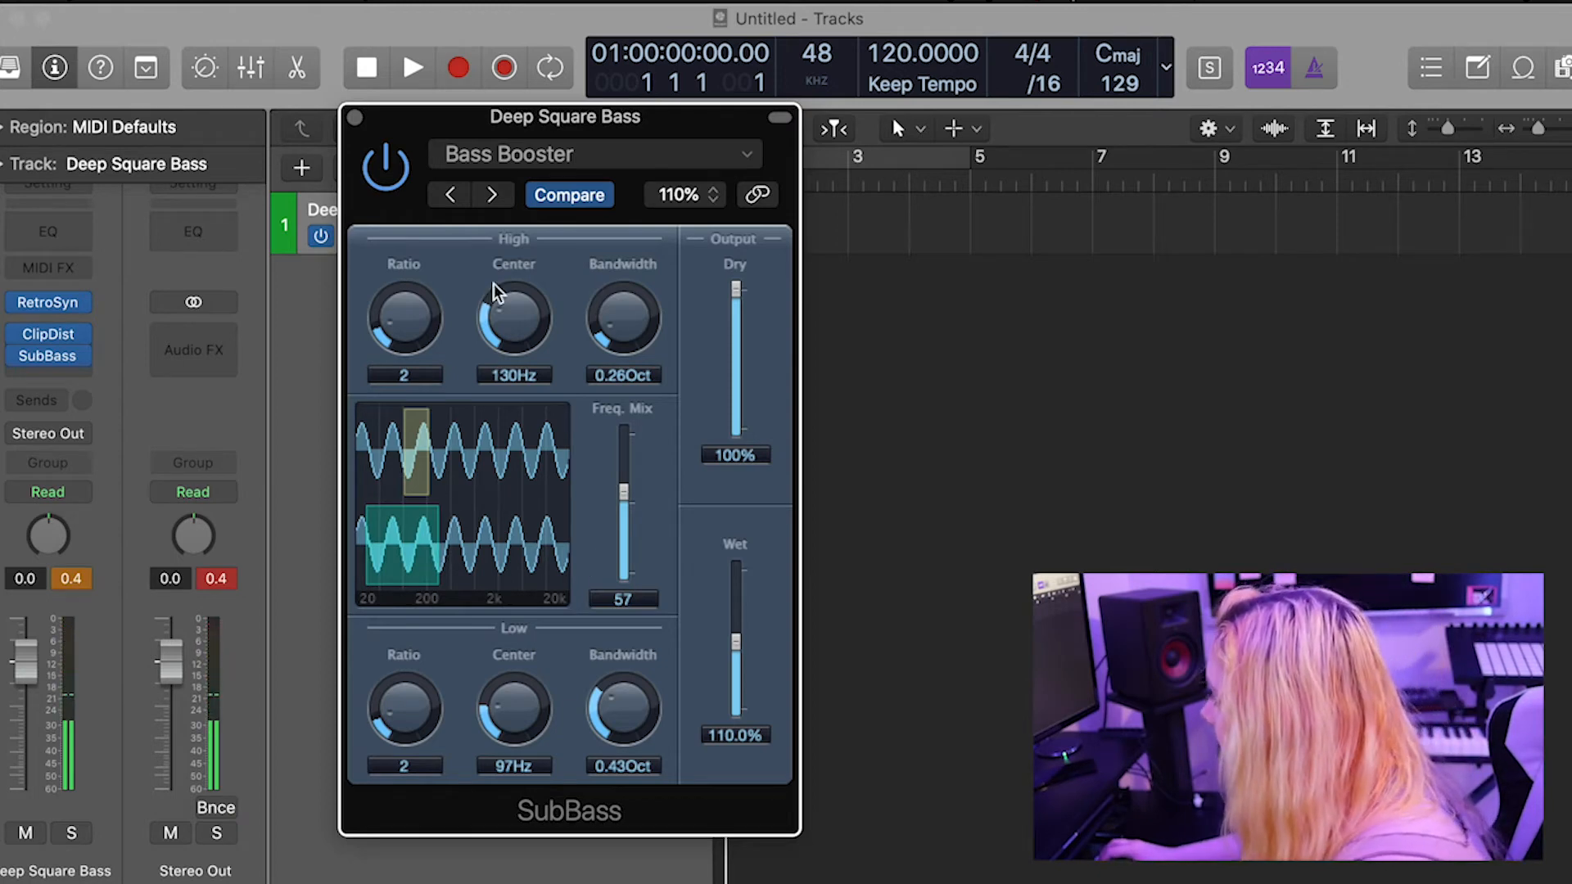
click(400, 173)
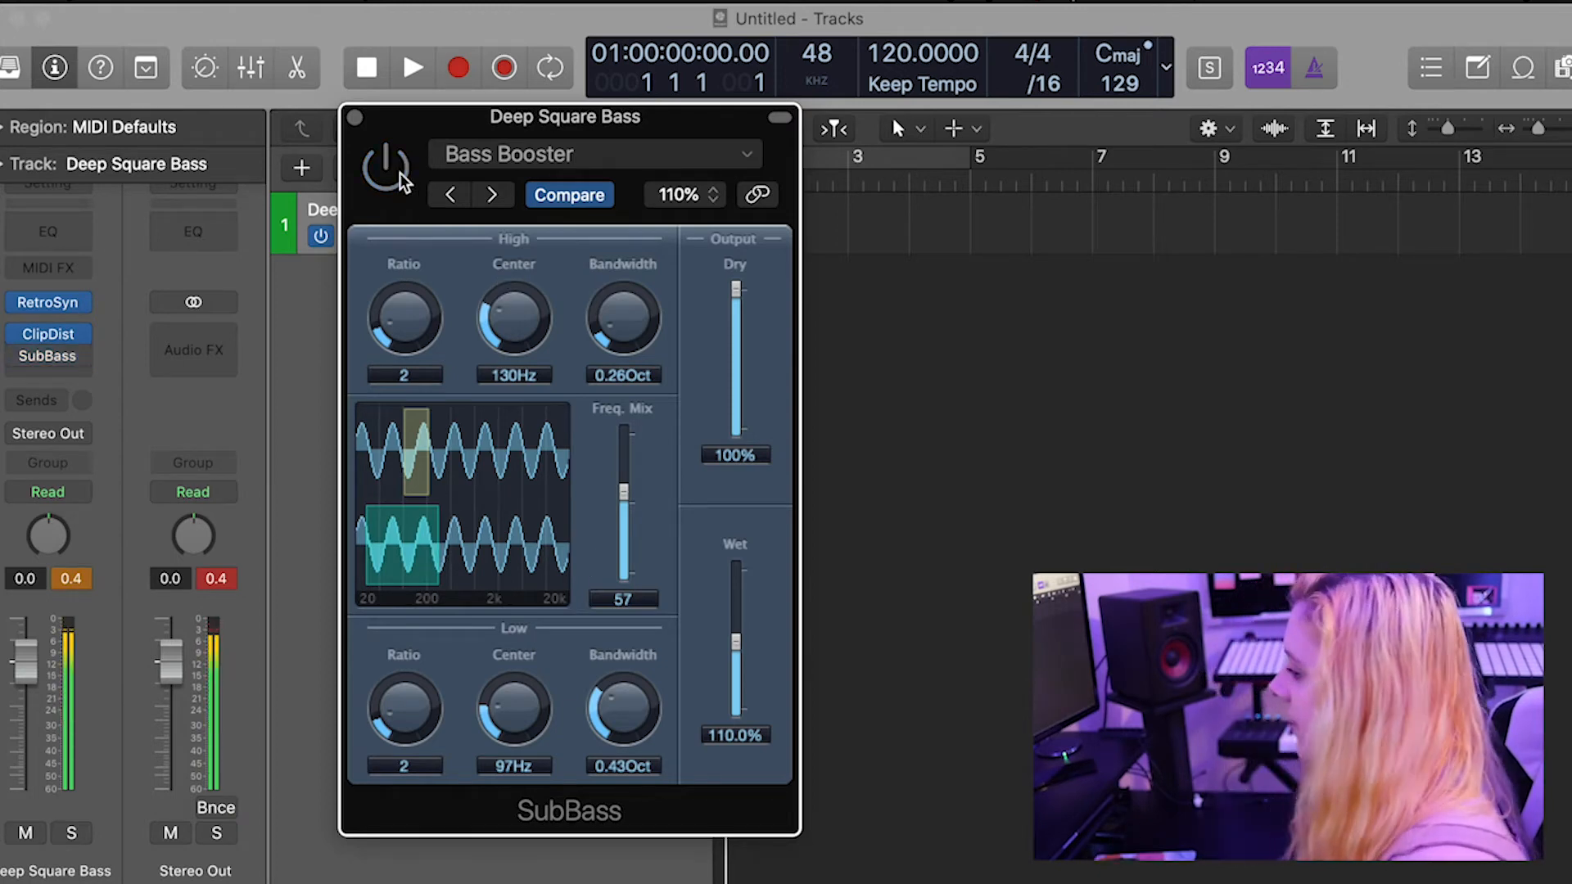
click(400, 174)
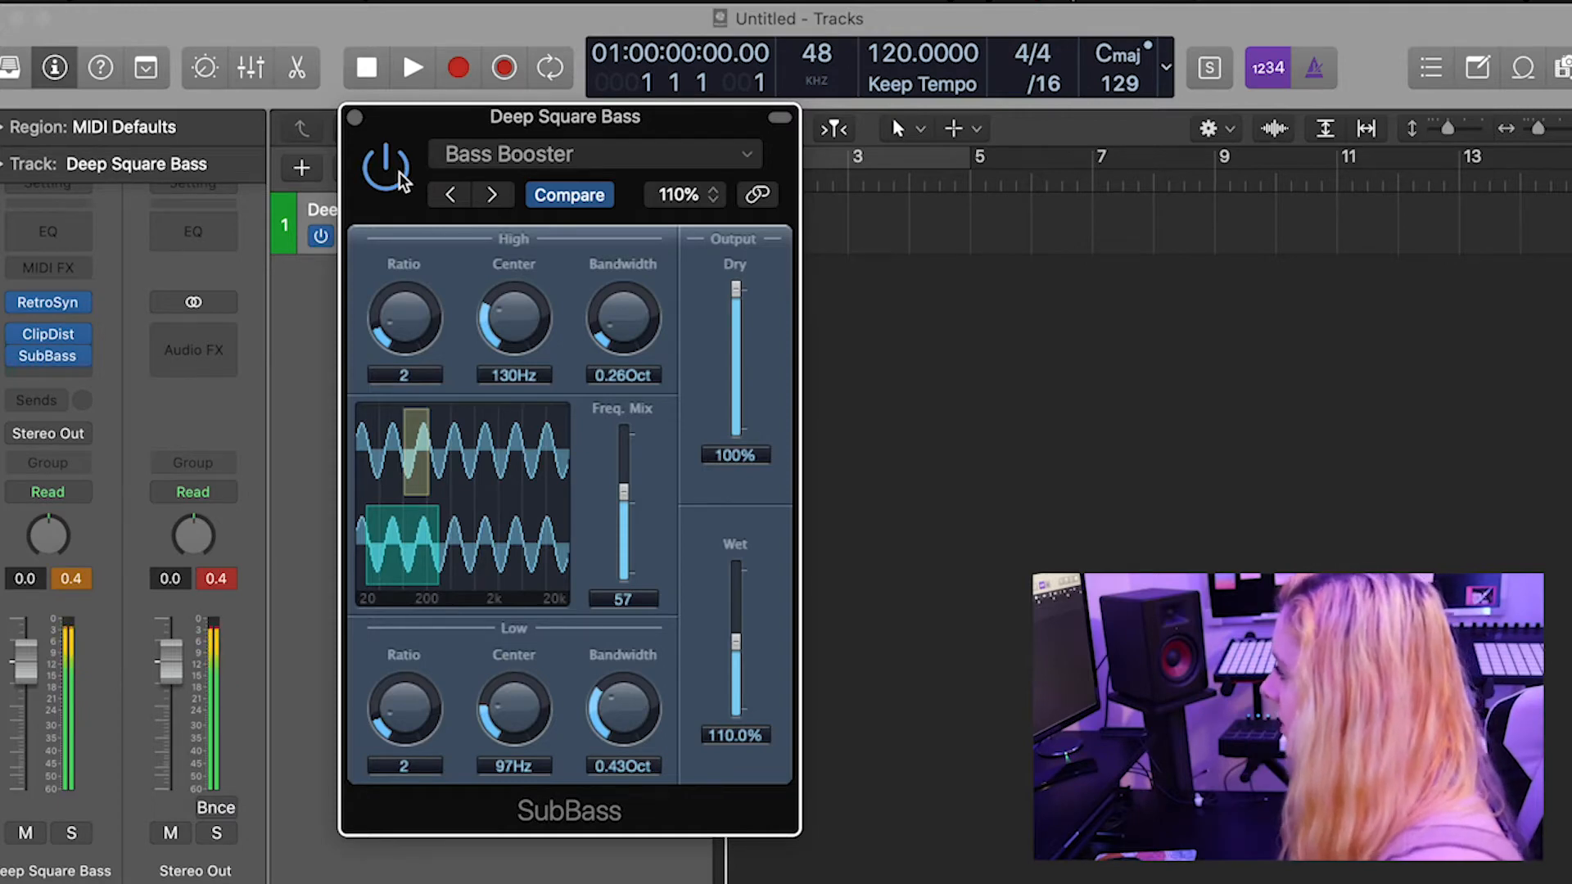
drag(621, 489, 637, 522)
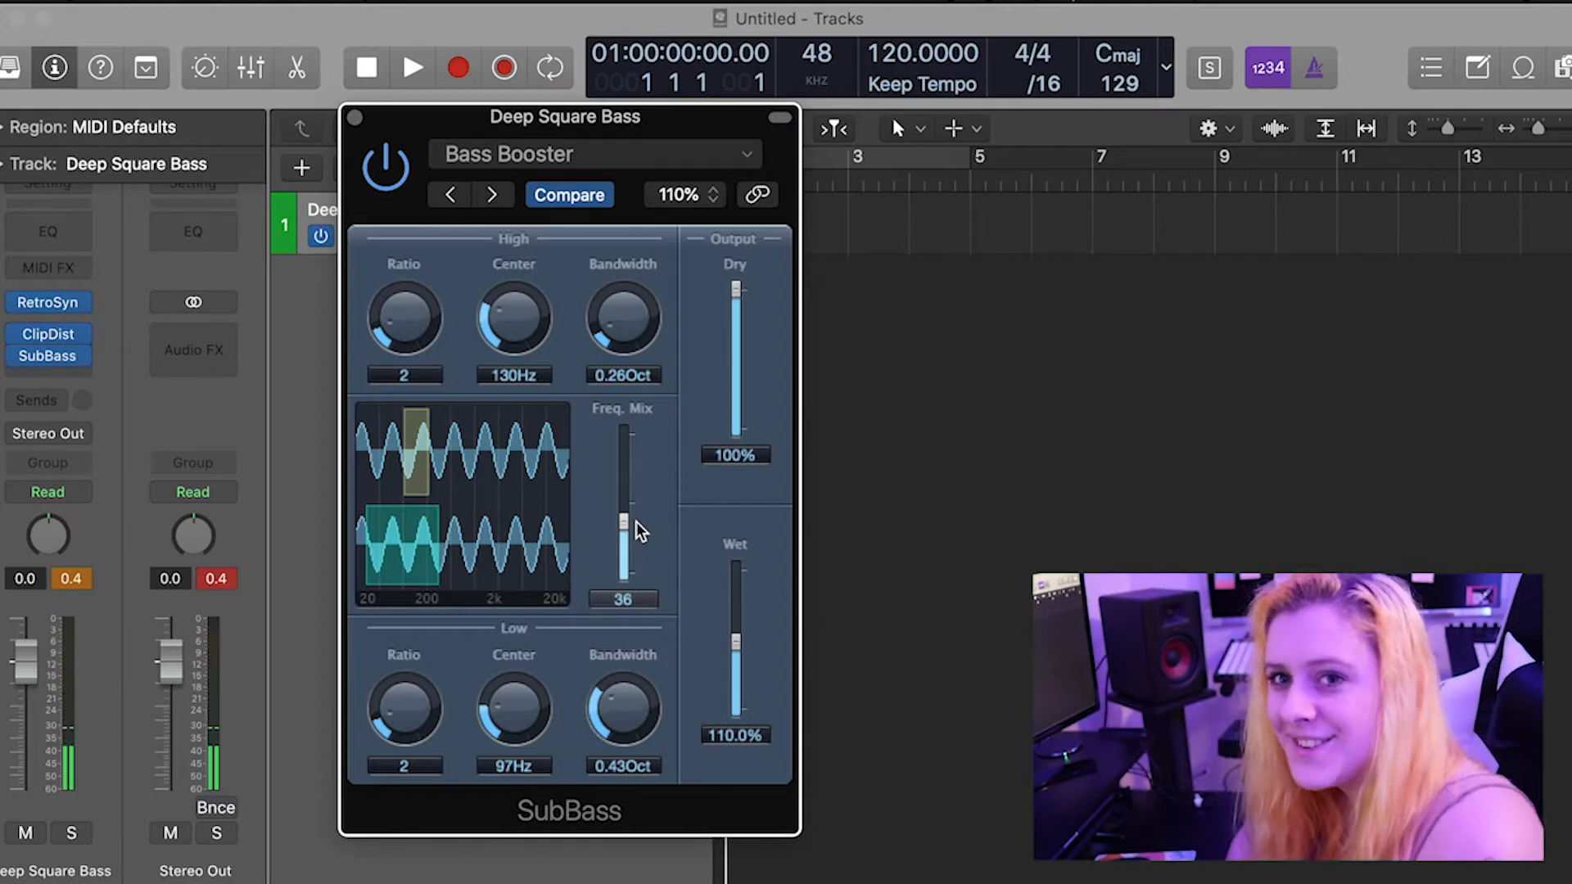
Load the Sub Pressure preset in SubBass.
scroll(636, 523, up, 3)
click(622, 154)
click(580, 747)
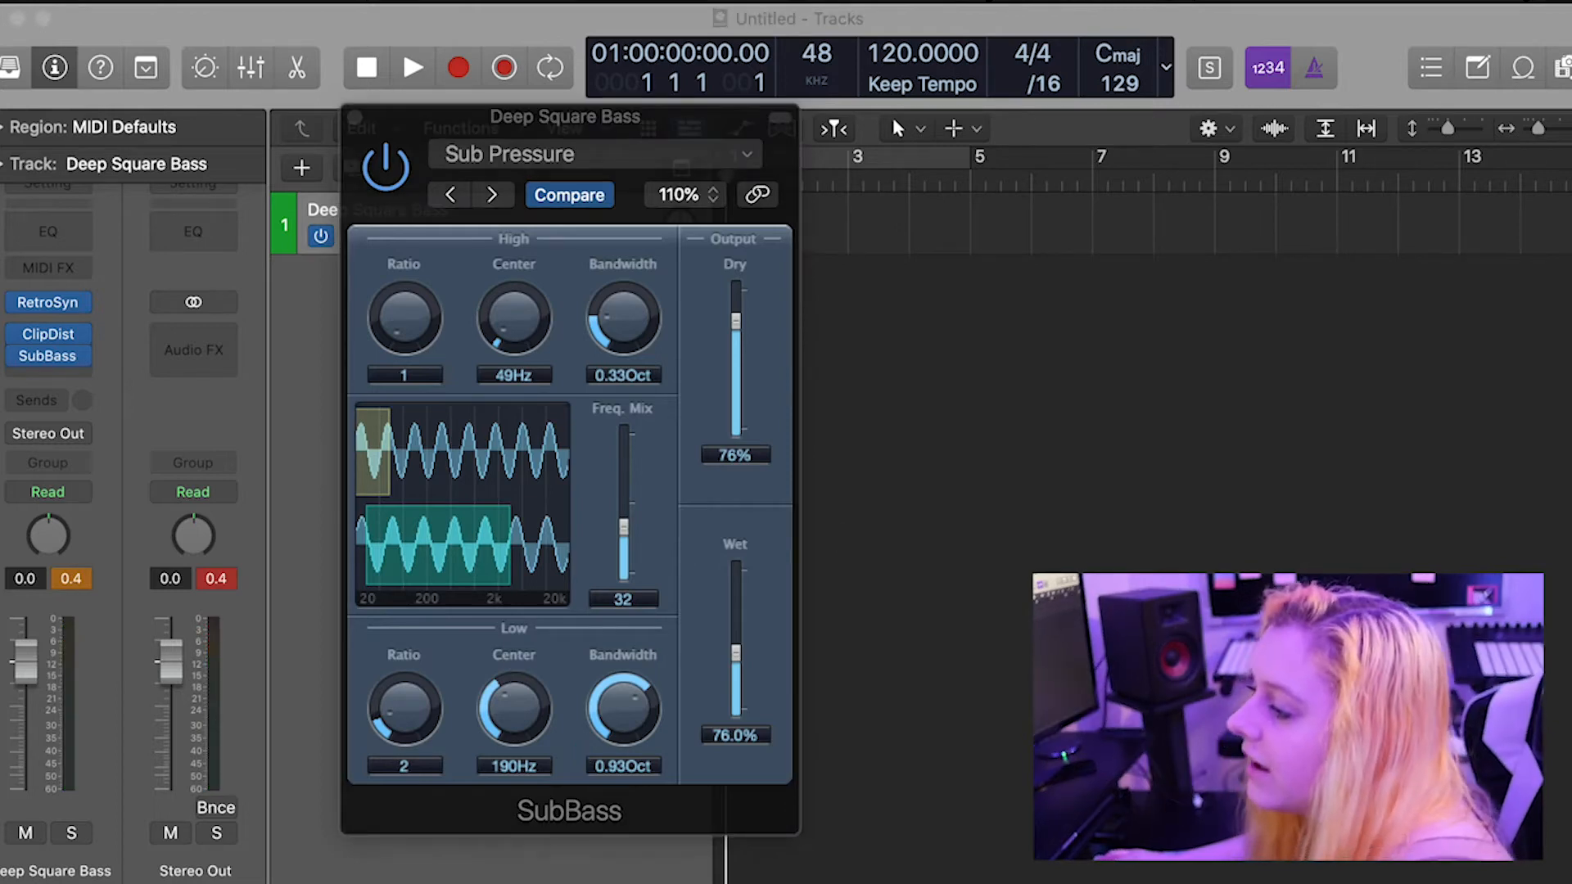
Compare the Sub Pressure sound against bypass, and close the SubBass window with the effect active.
click(373, 180)
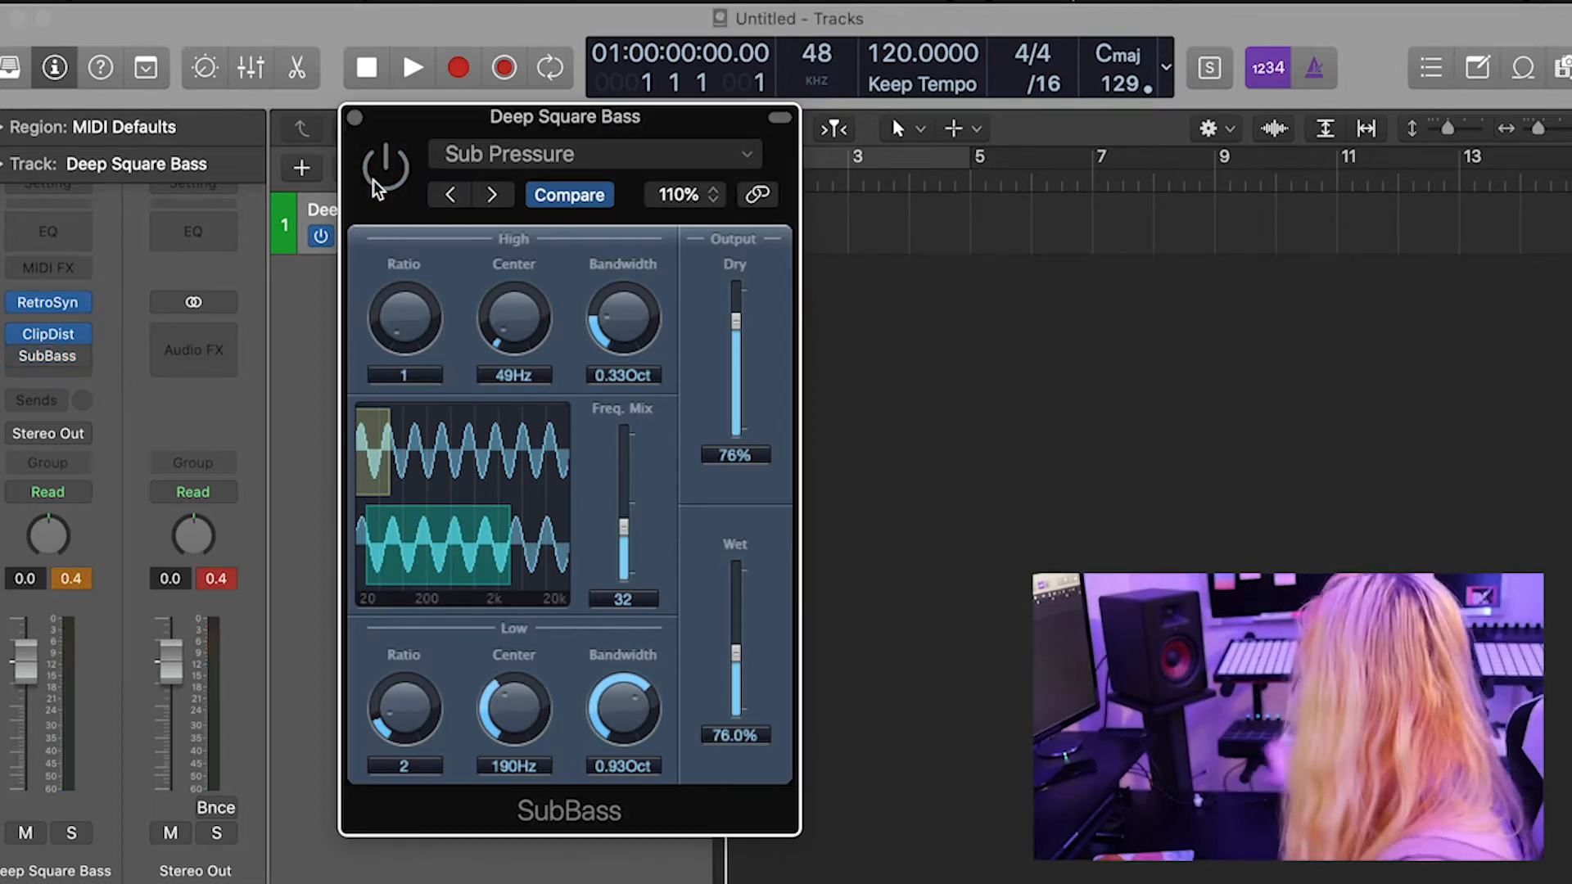
click(373, 180)
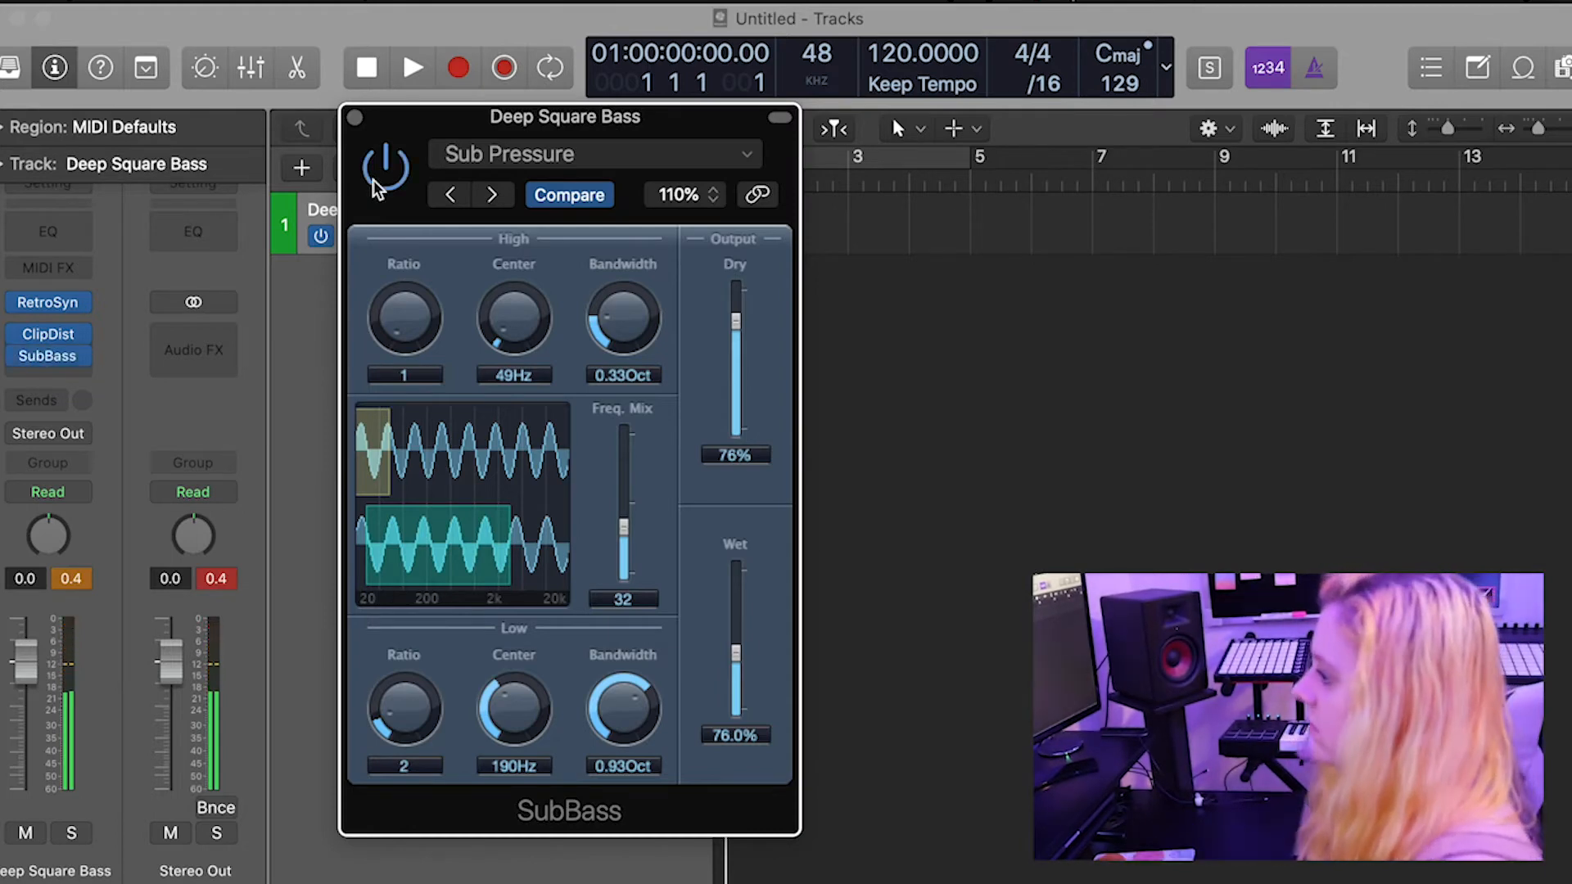
click(355, 117)
Replace the Ensemble effect after SubBass with Phat FX and reposition its window so the preset controls are reachable.
click(45, 356)
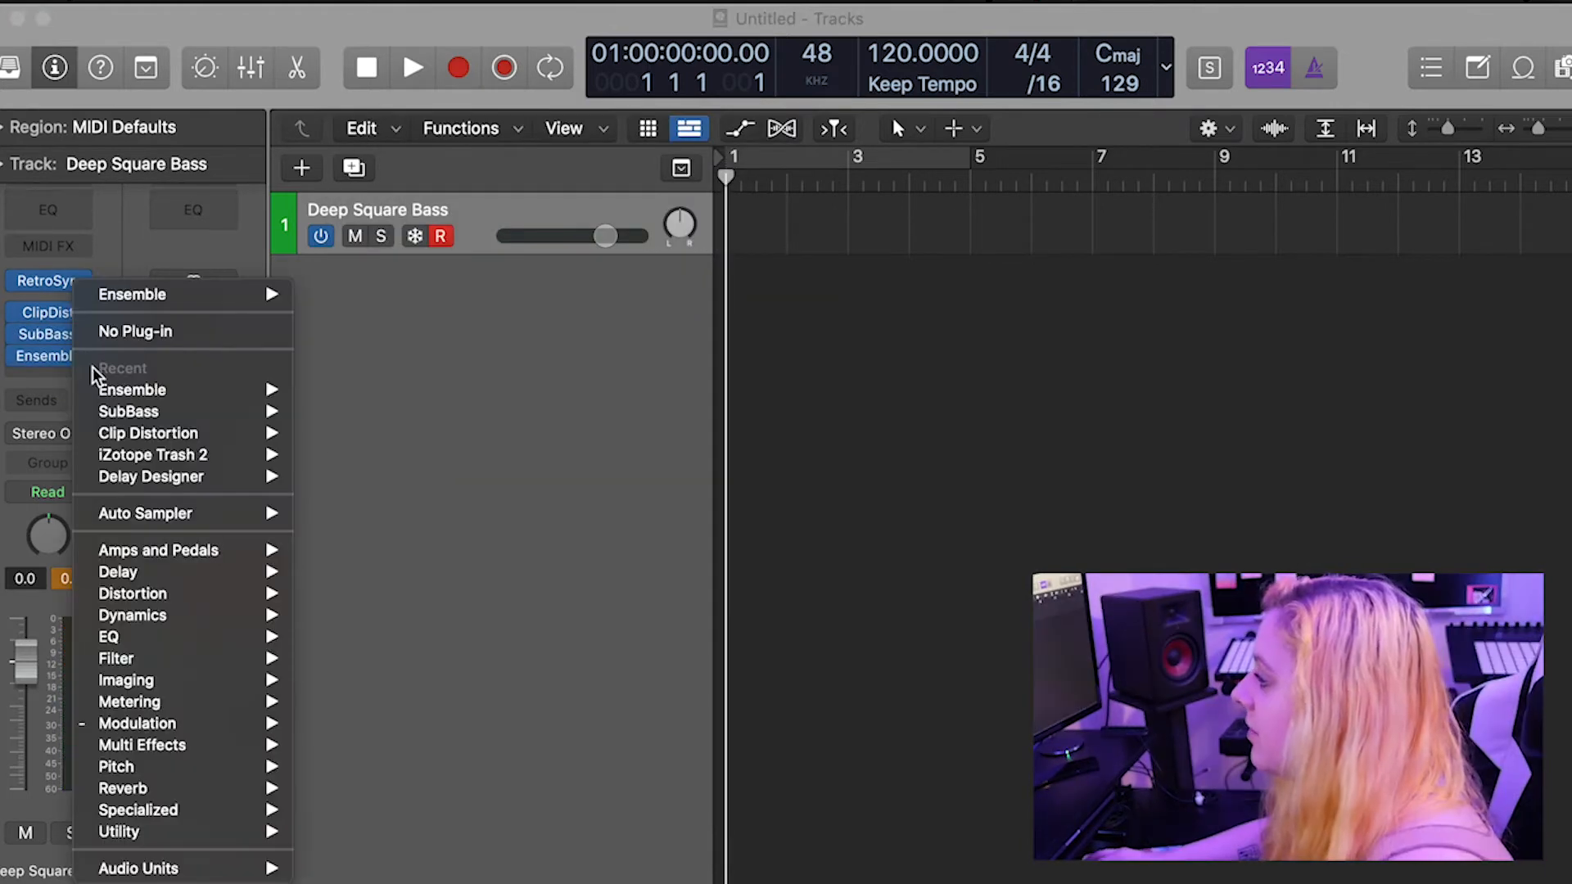
click(489, 453)
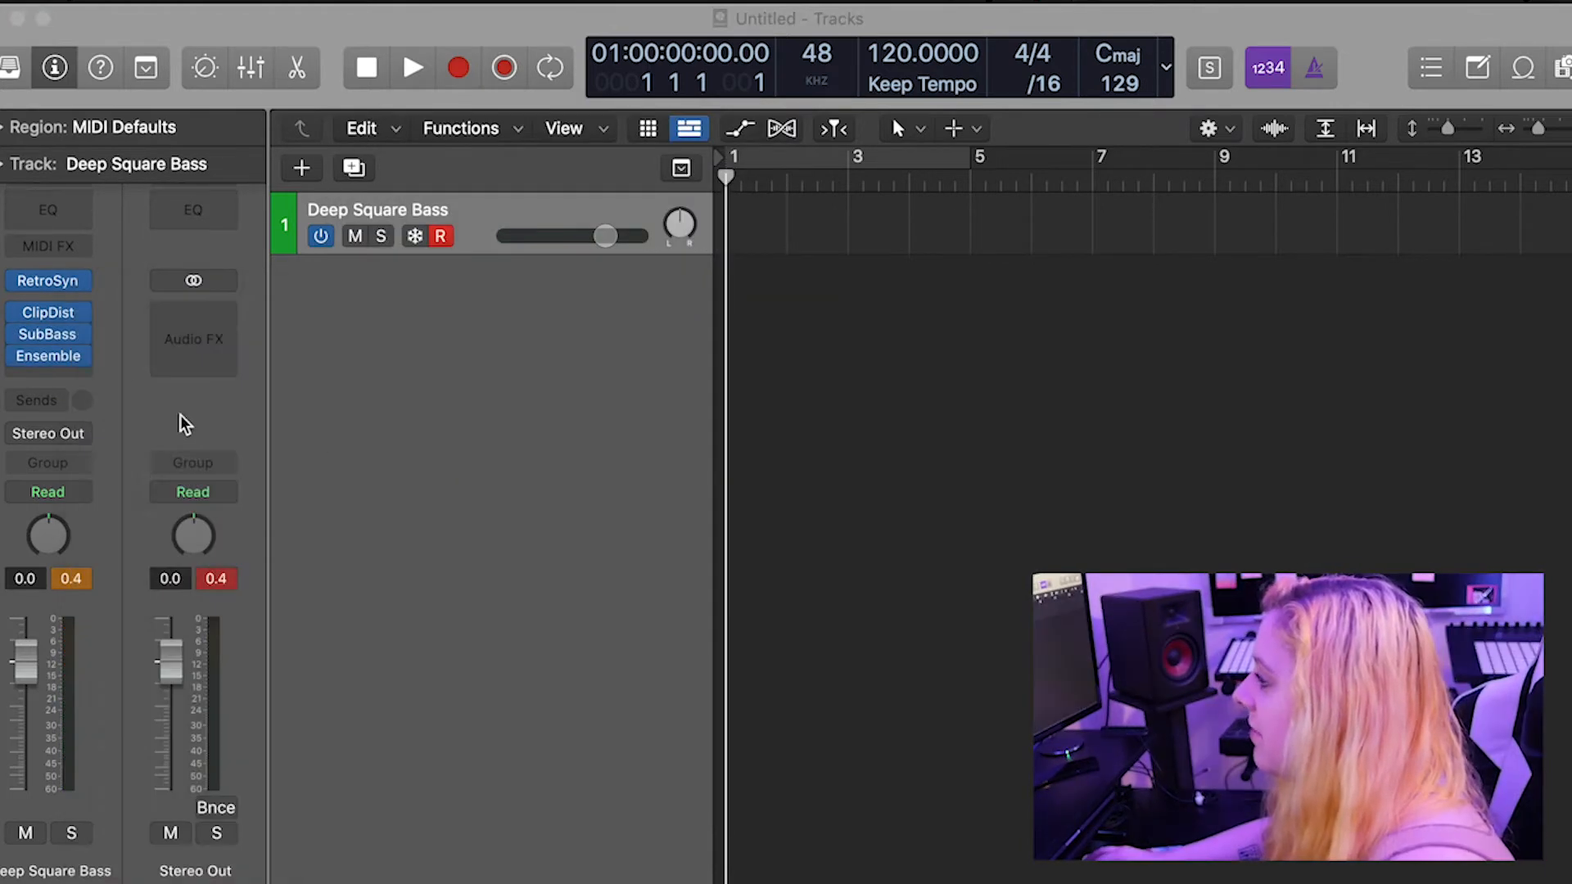
click(82, 356)
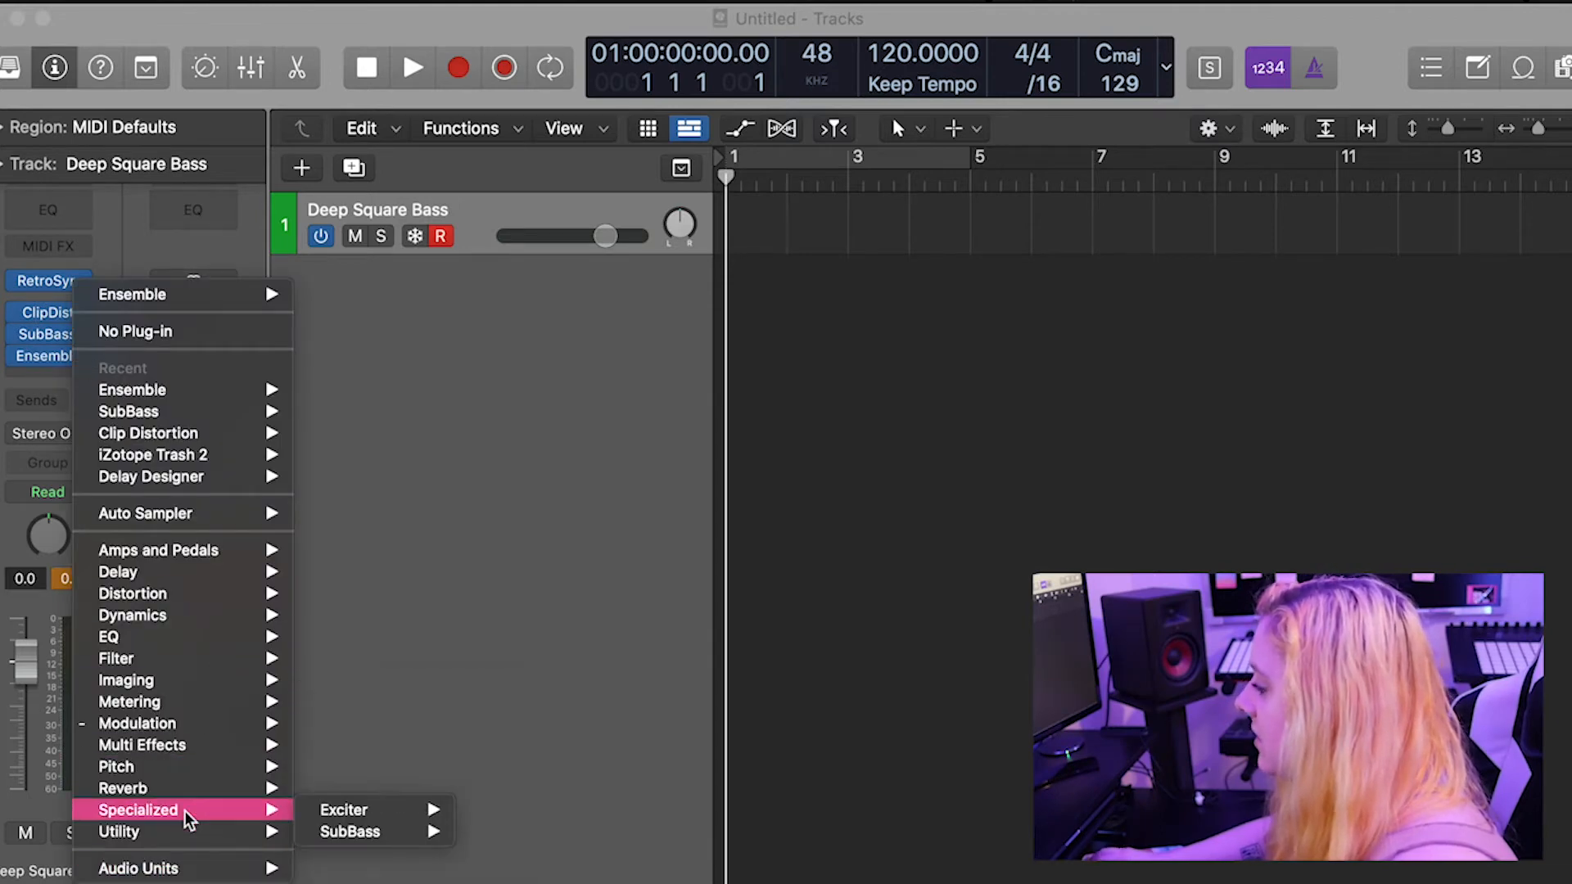
mouse_move(187, 751)
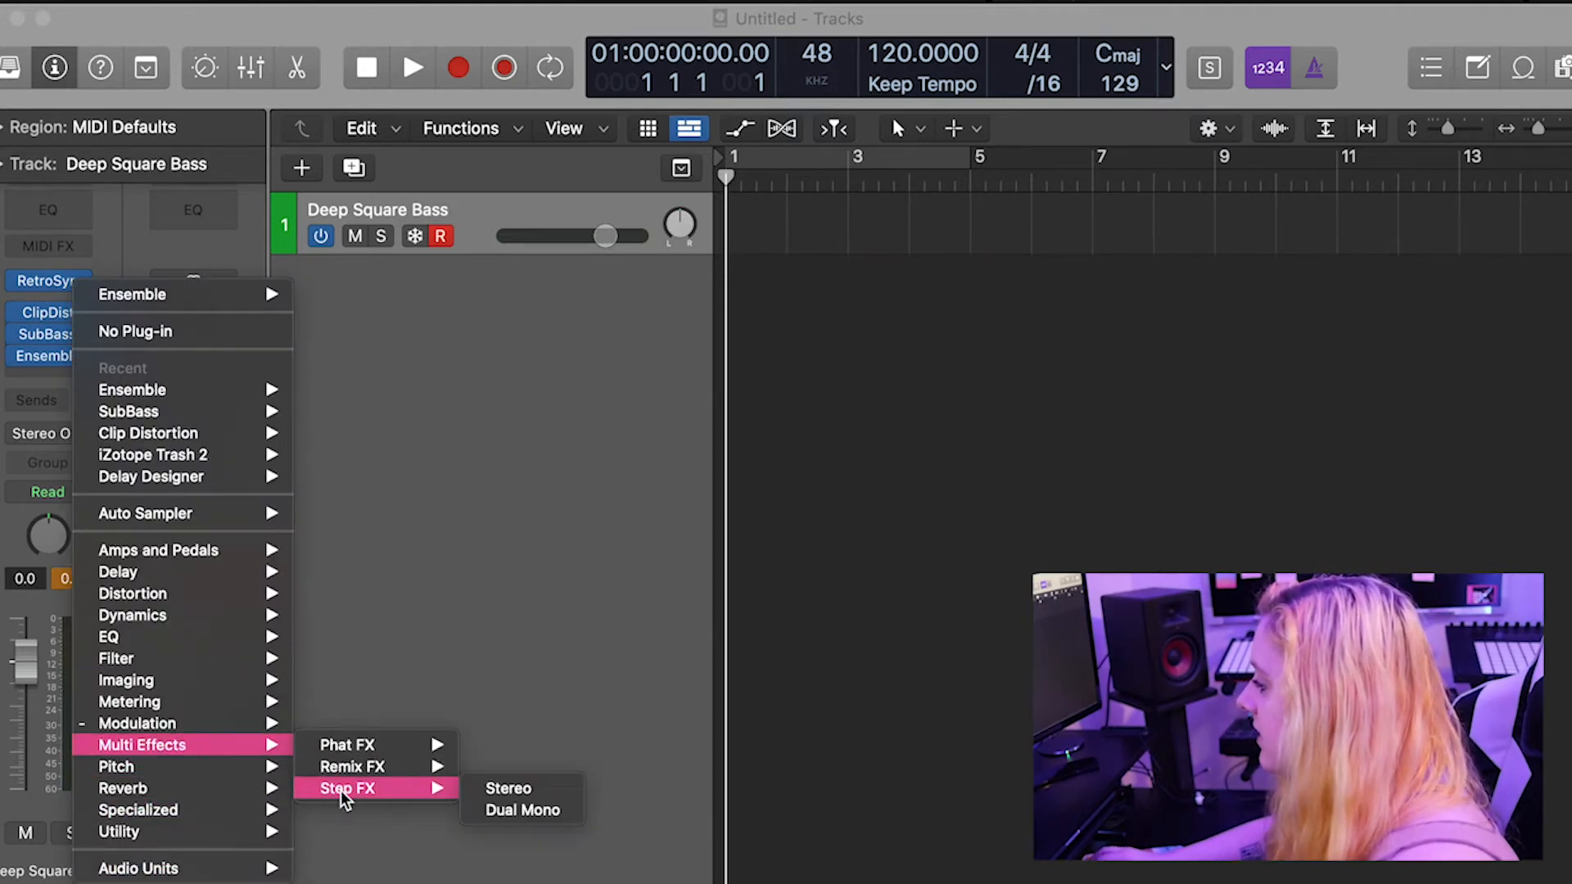
click(348, 744)
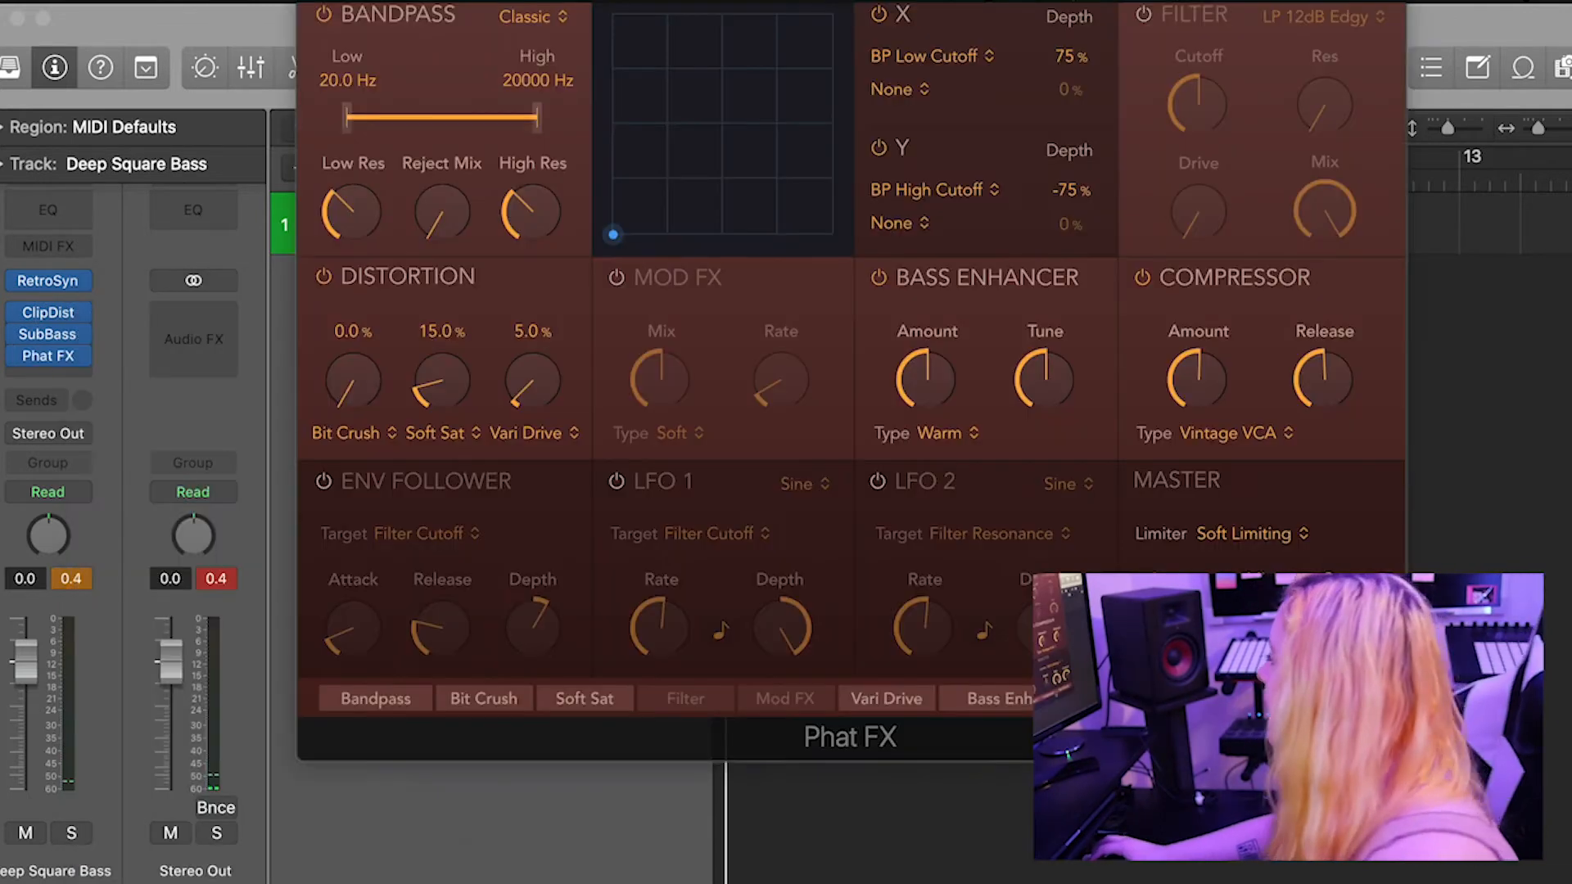
drag(1285, 708, 1215, 834)
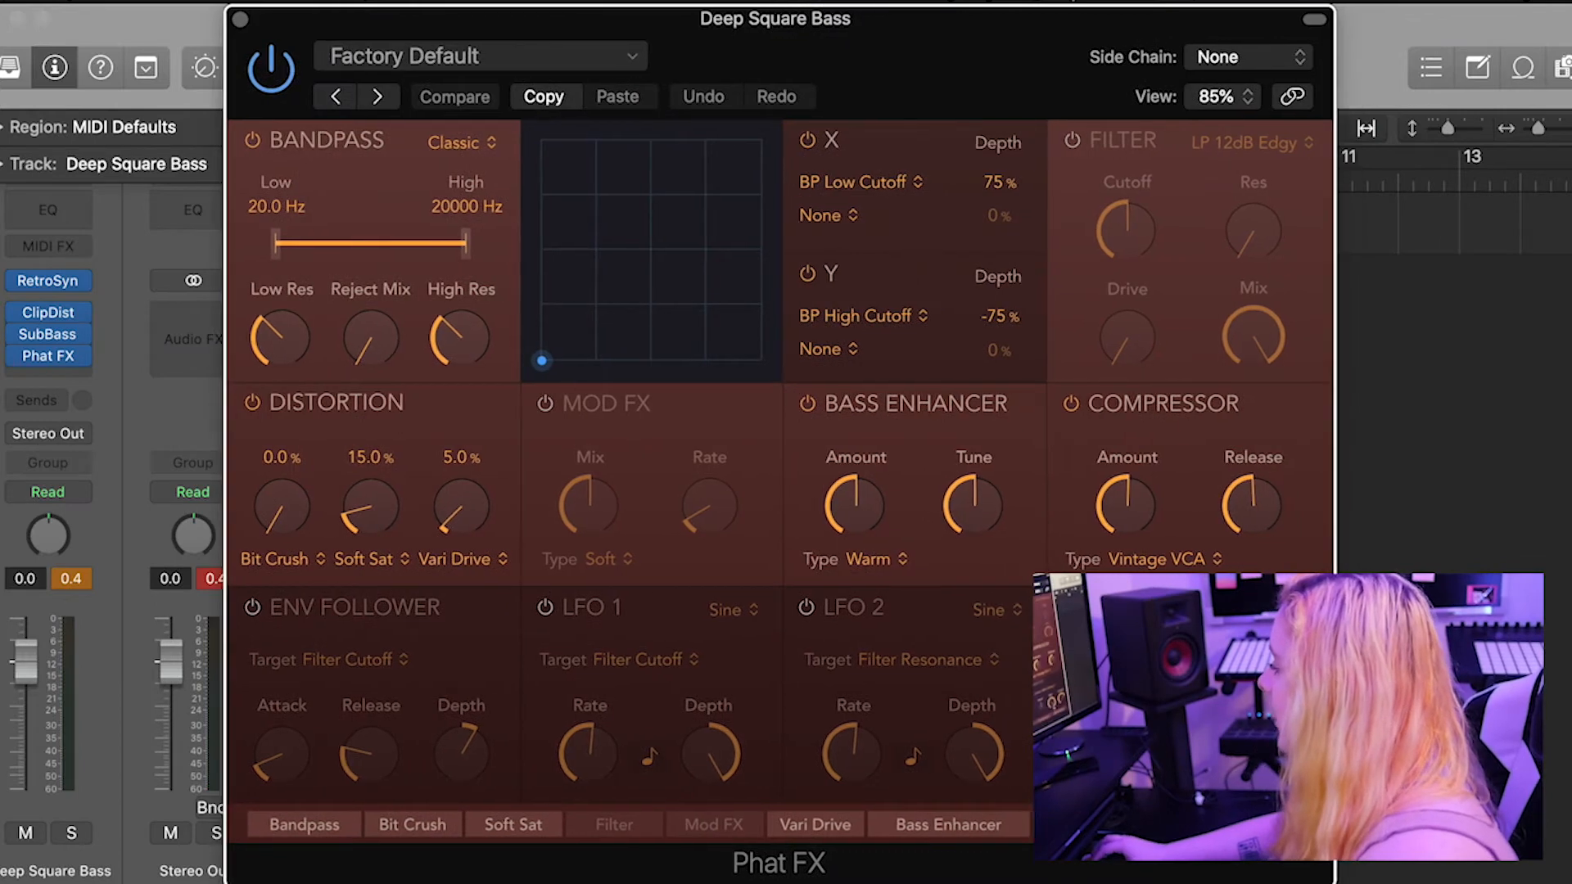
Load the Lo-Fi Resonant bass preset in Phat FX and move the XY pad point to just right of the centre.
click(563, 56)
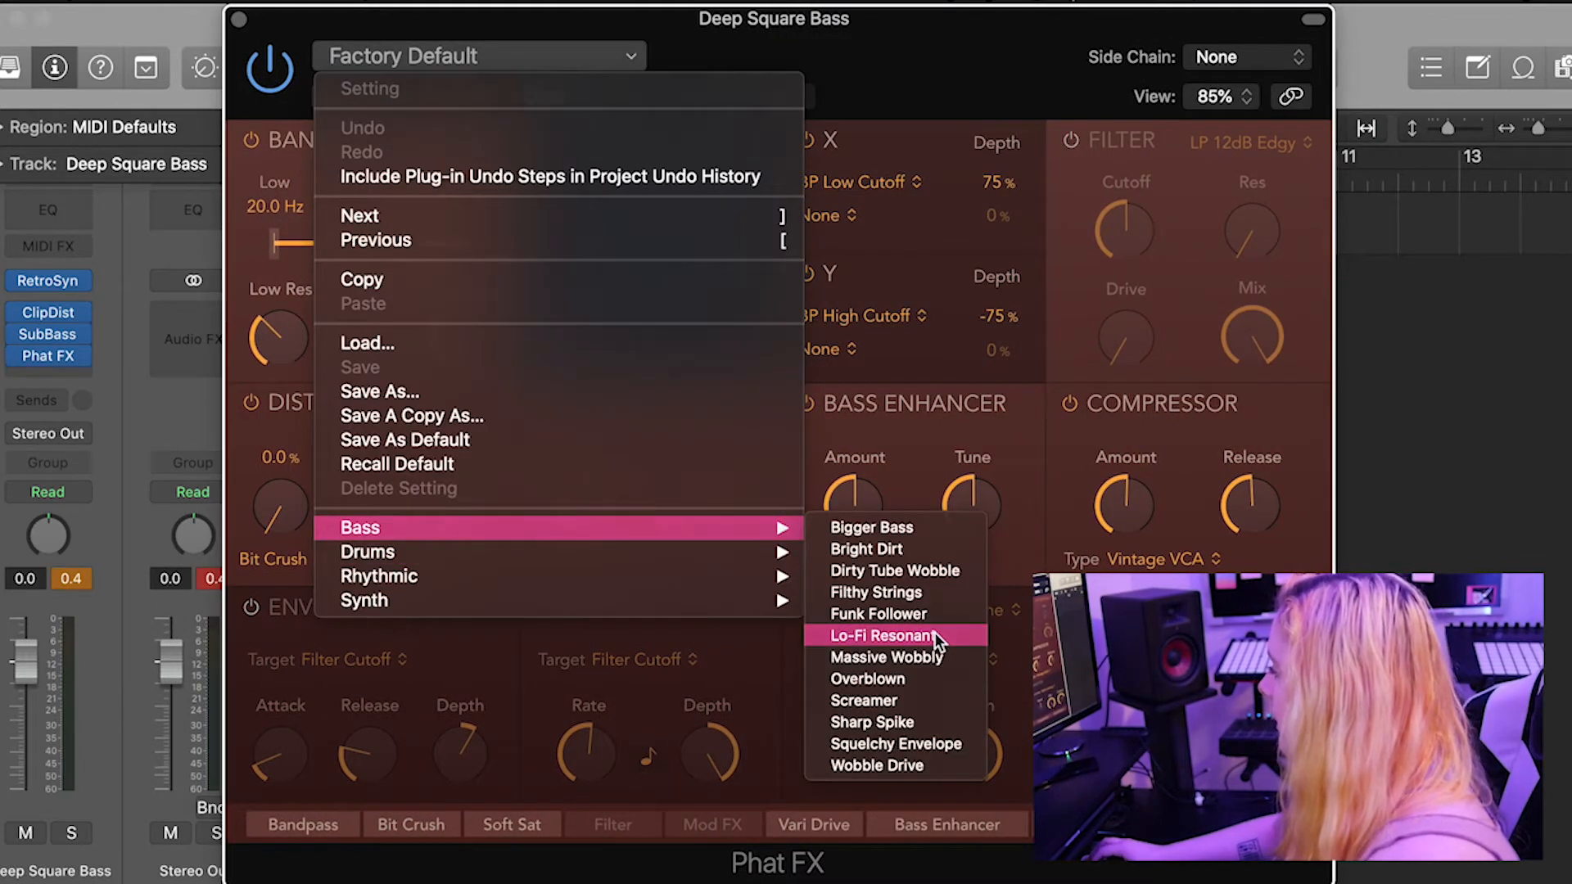
click(882, 637)
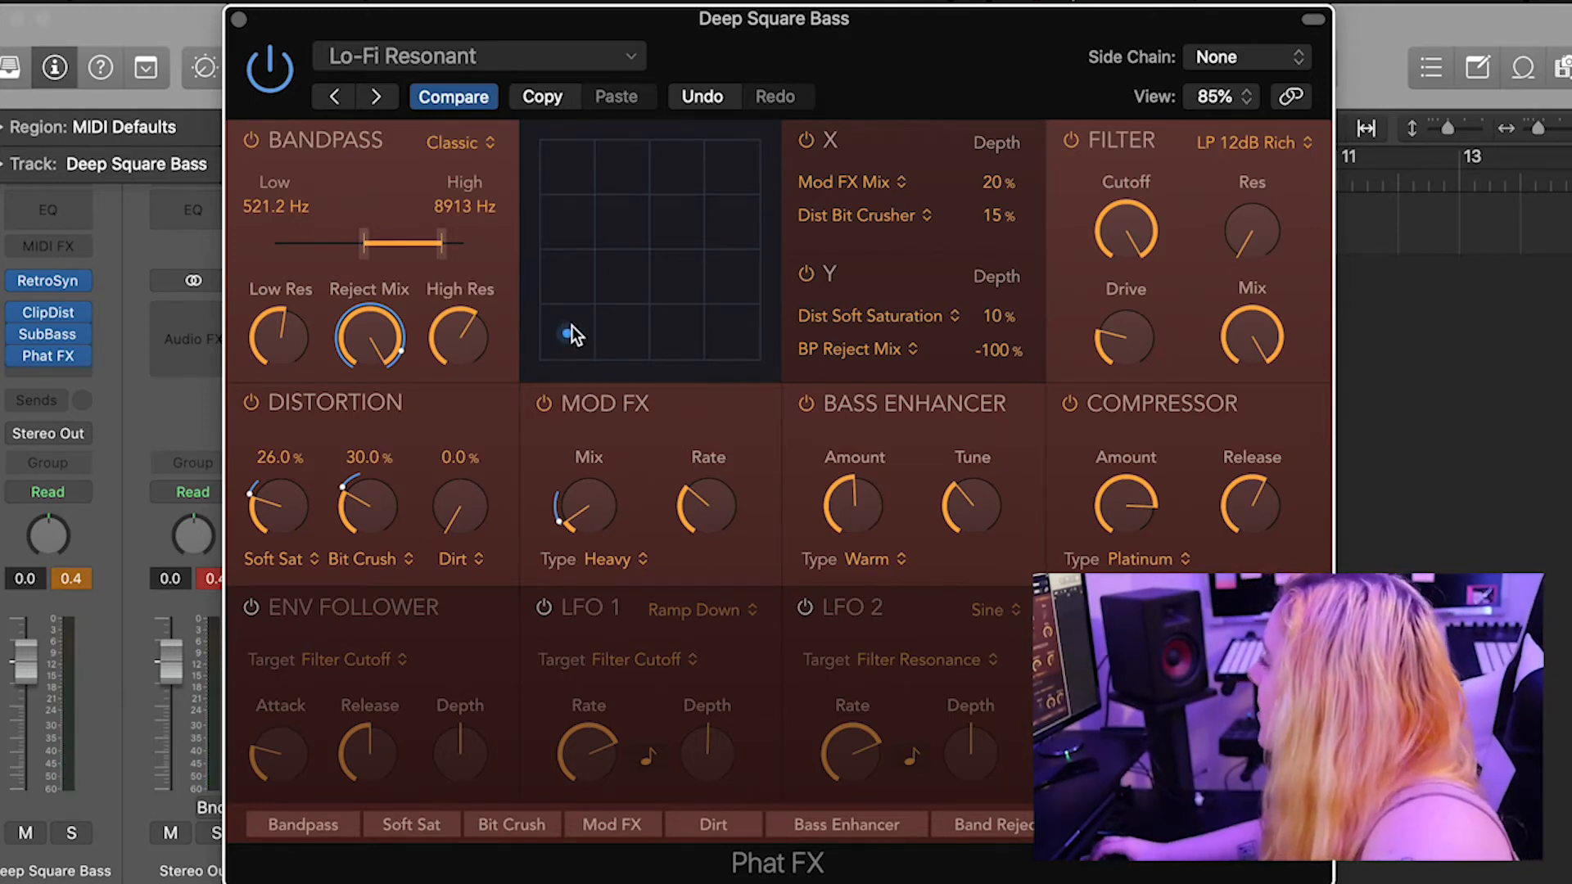
drag(570, 327, 643, 188)
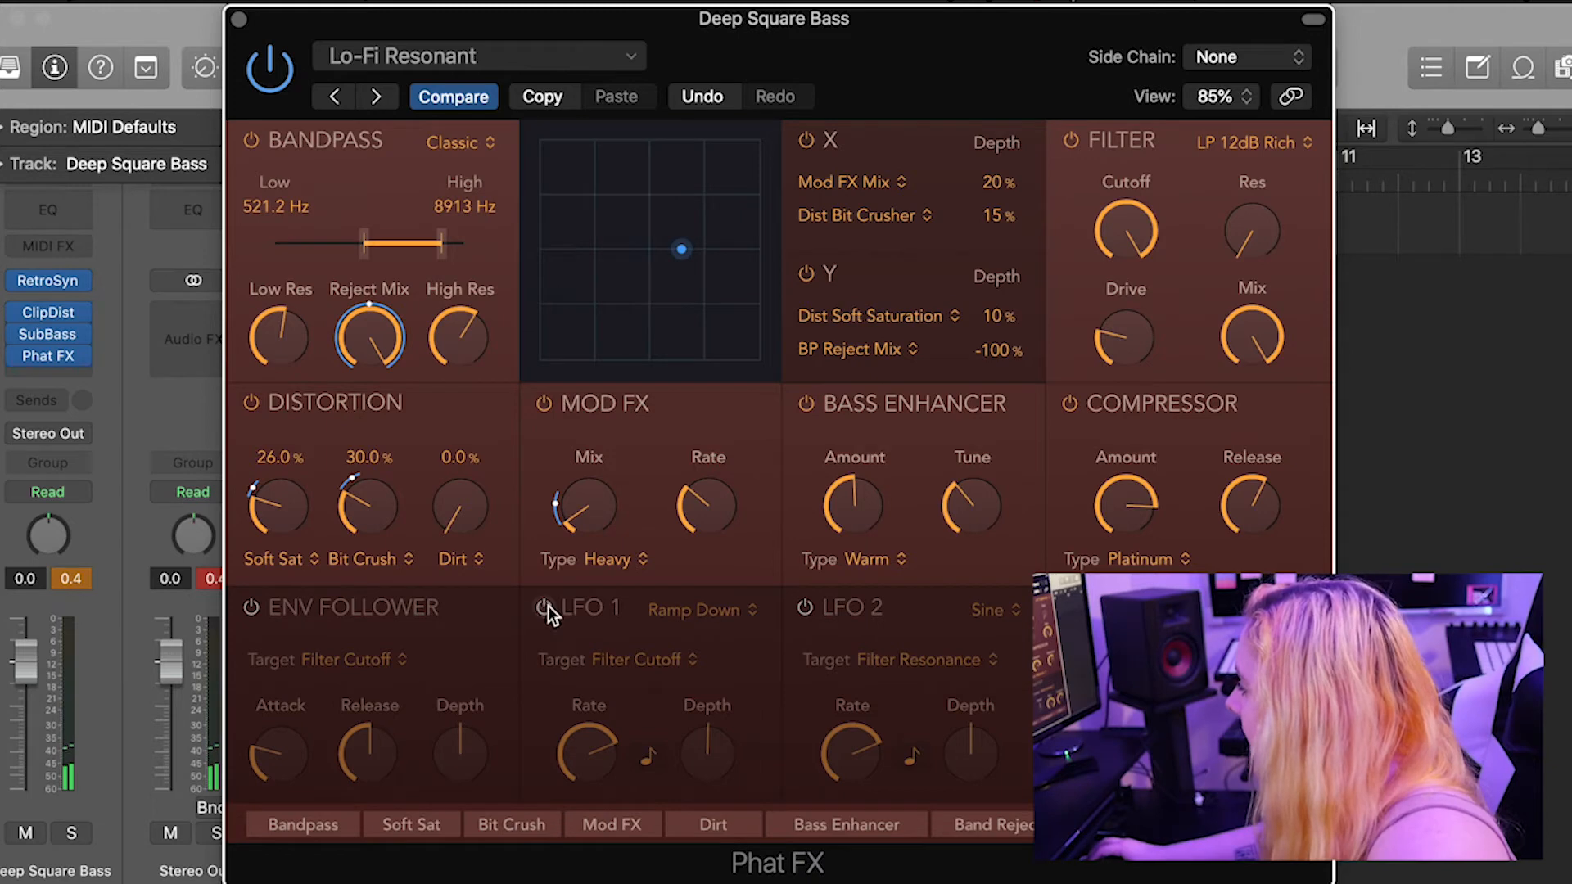
drag(769, 18, 543, 21)
mouse_move(914, 247)
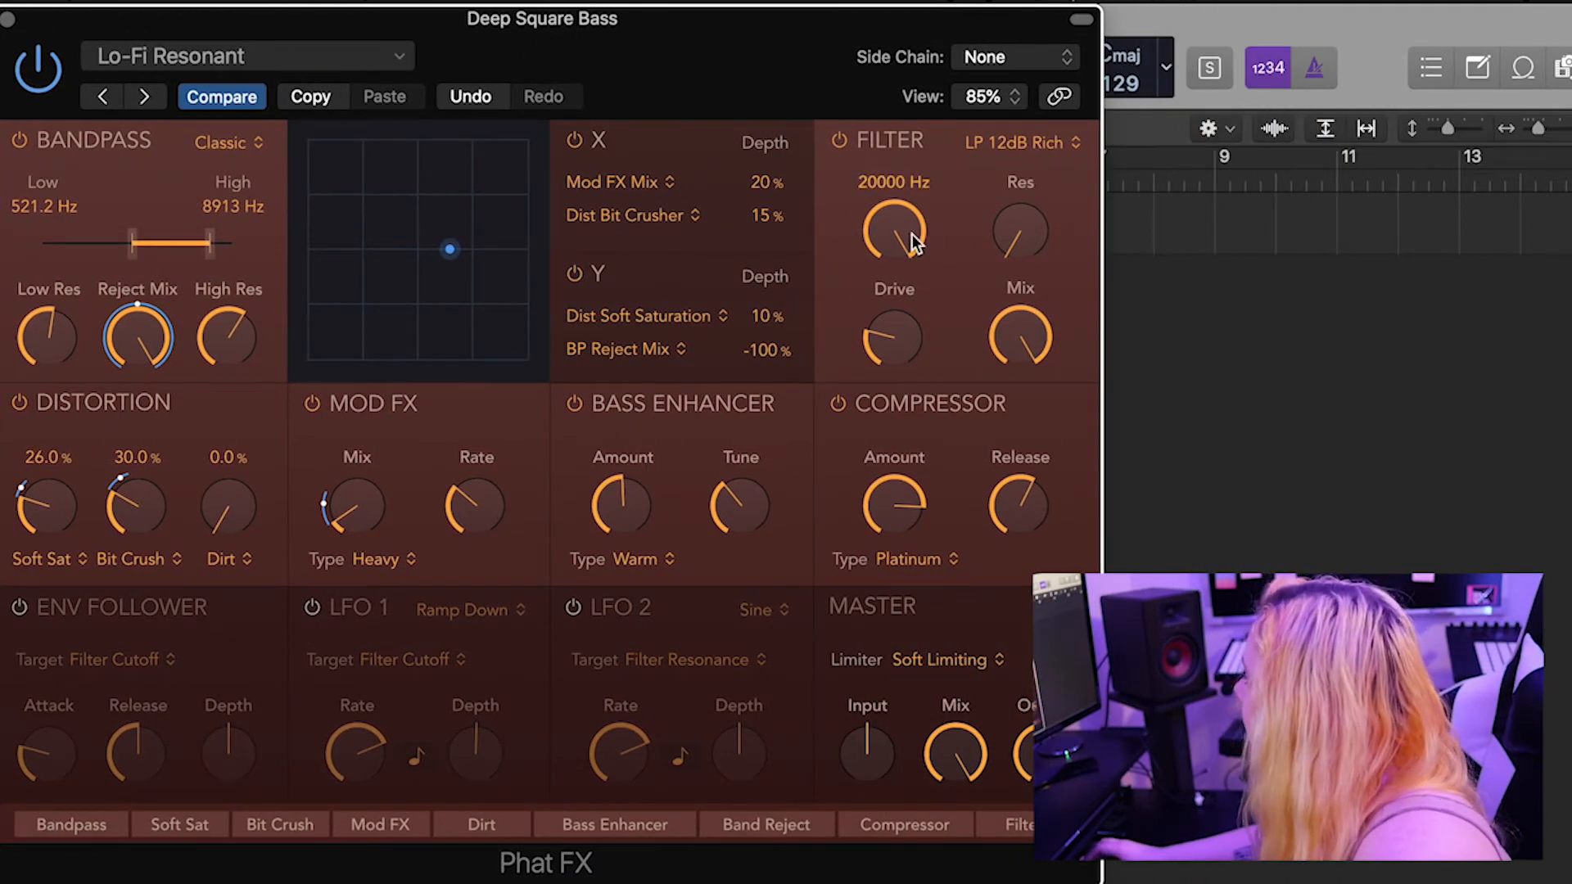
Set the Bass Enhancer type to Classic and move the XY pad point to the pad's left edge, about three quarters up.
click(629, 215)
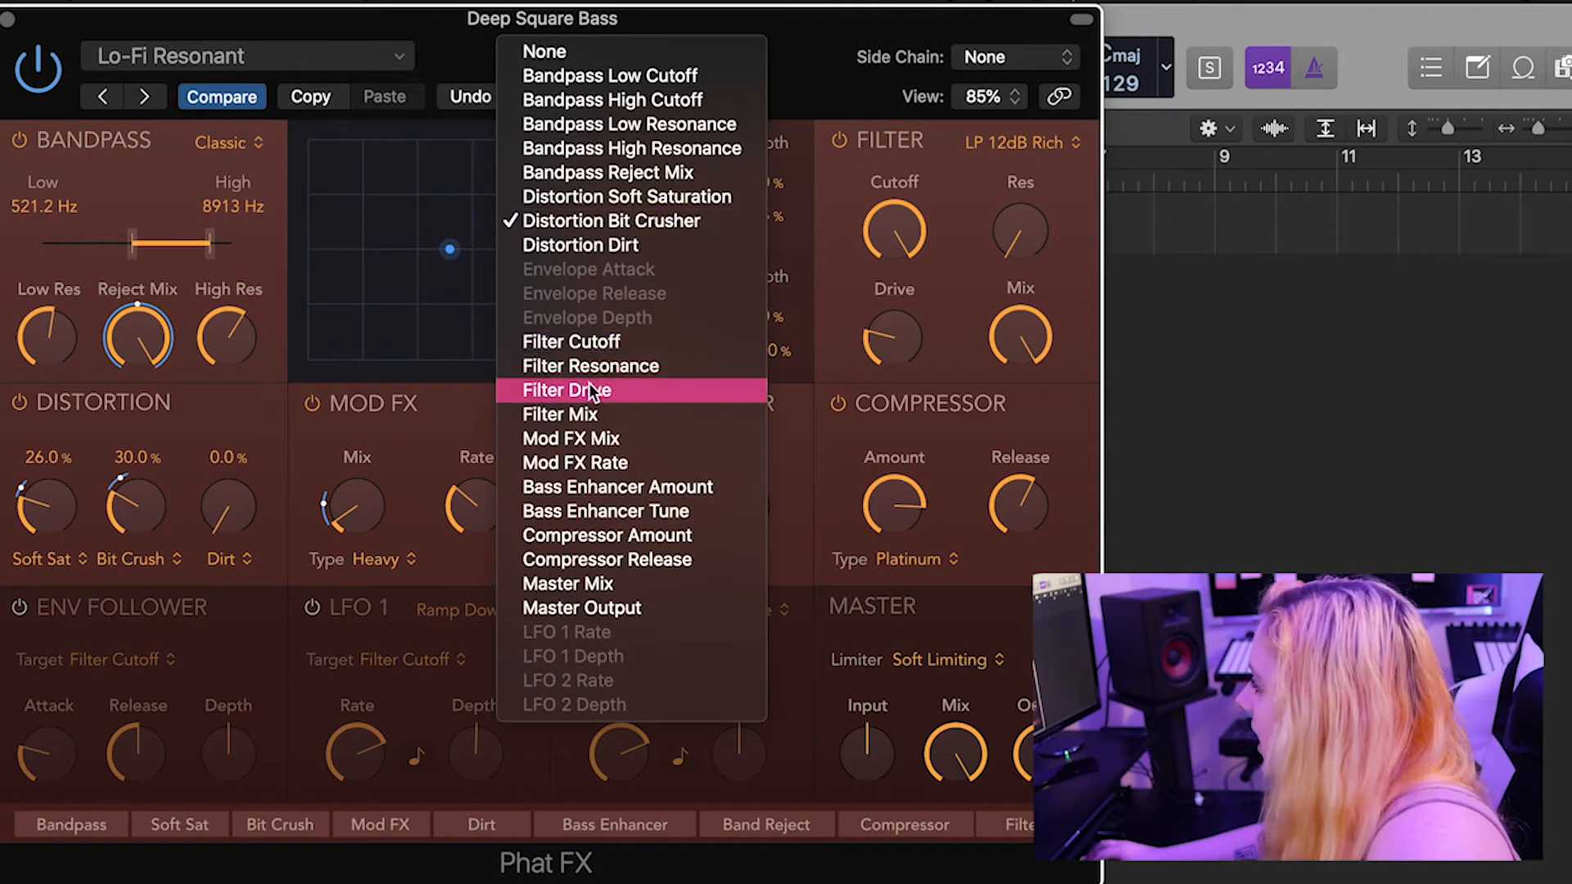
click(809, 426)
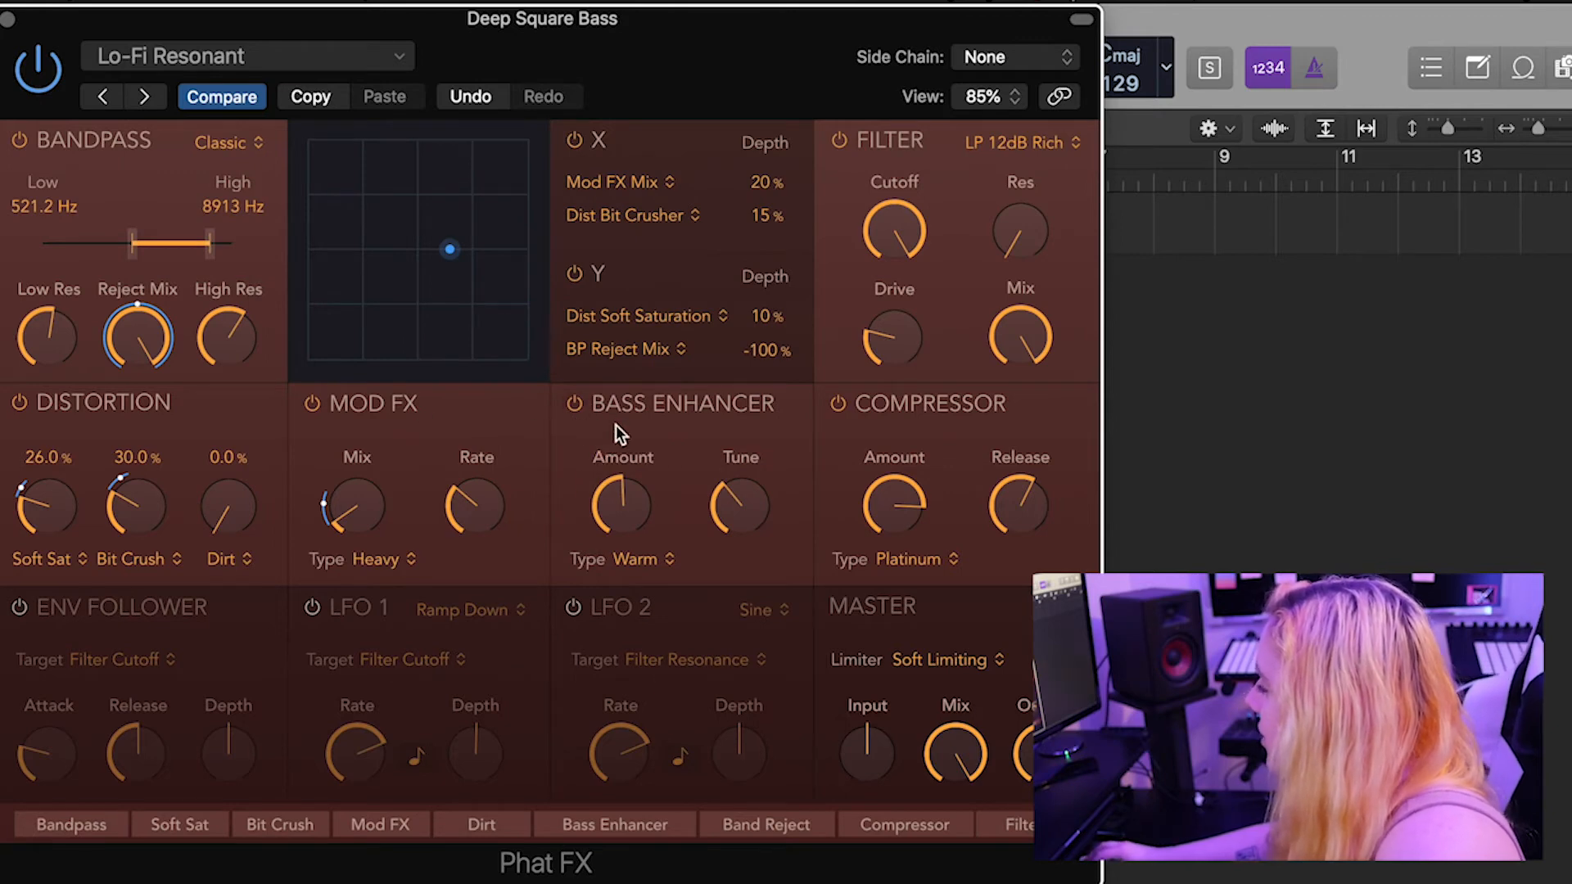
click(637, 560)
click(640, 596)
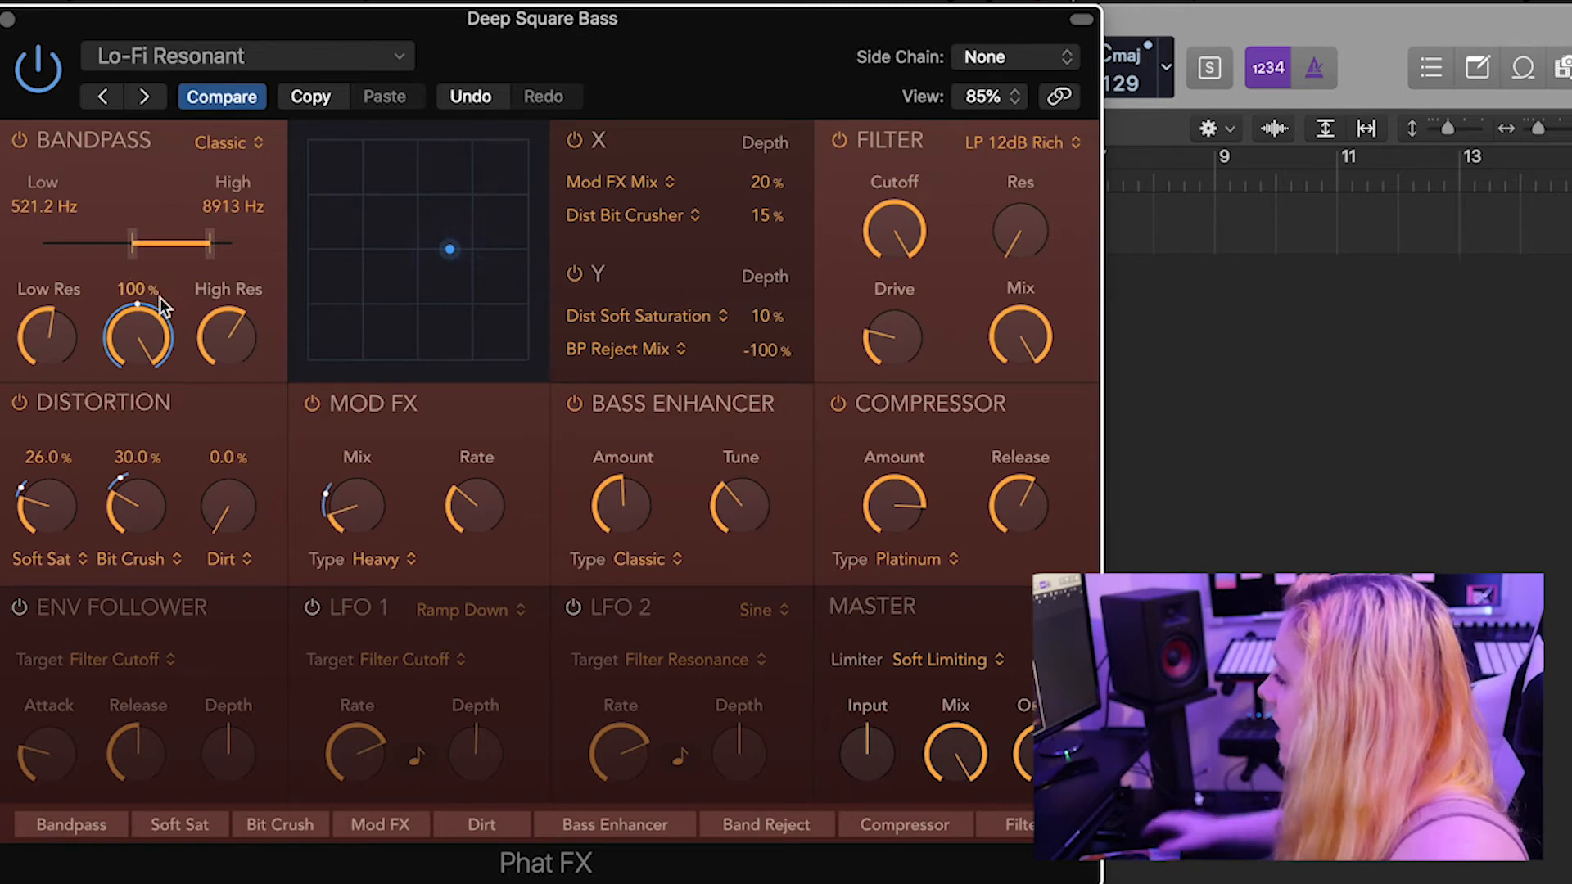
drag(447, 254, 318, 349)
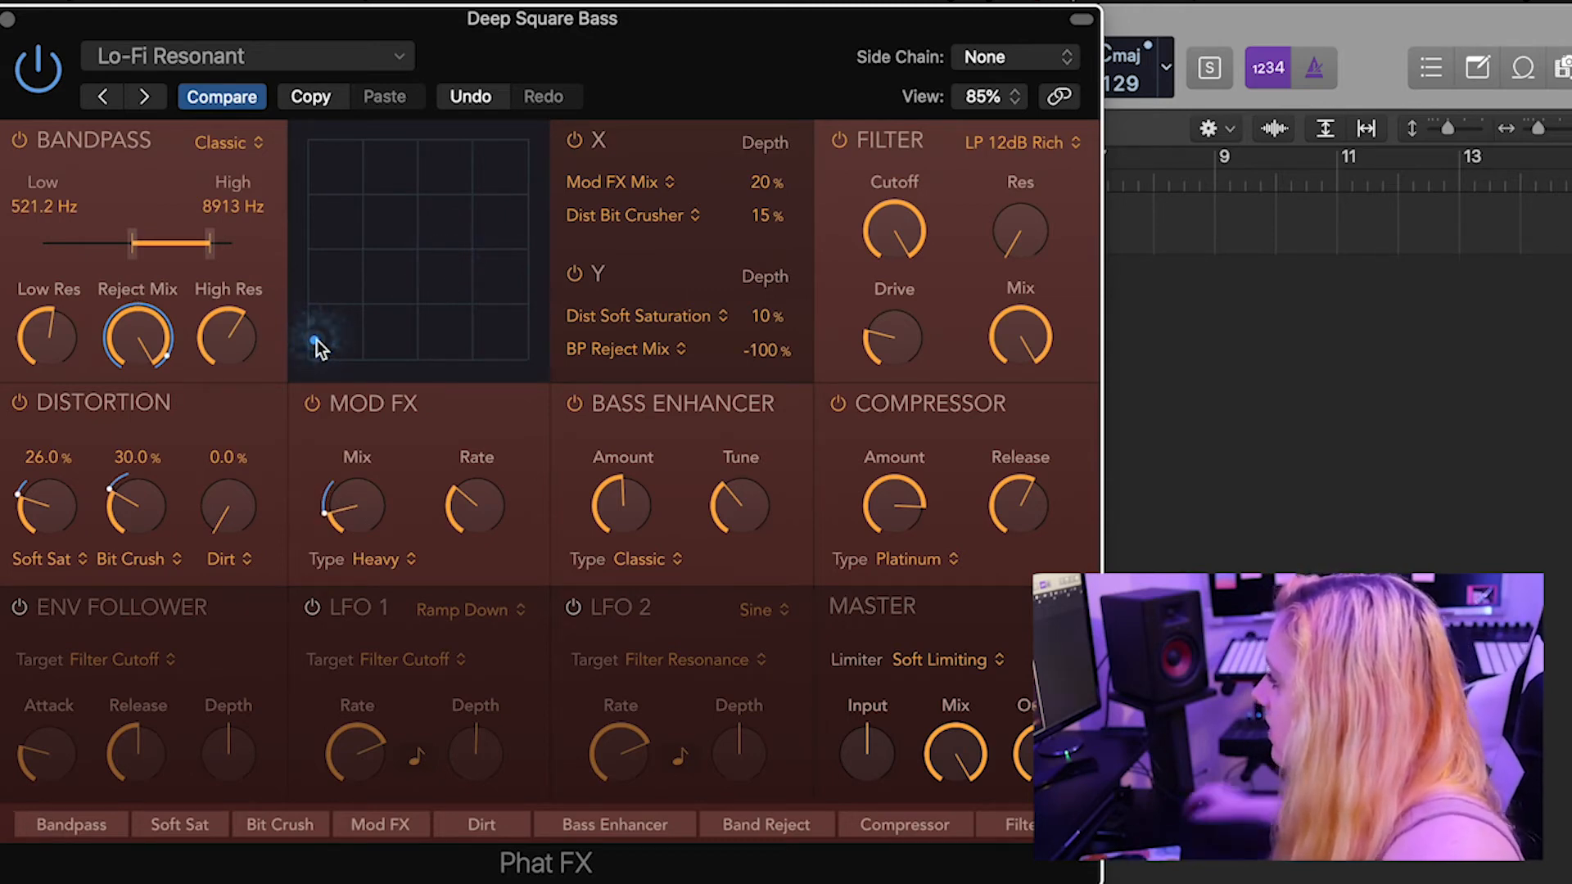
drag(318, 349, 299, 360)
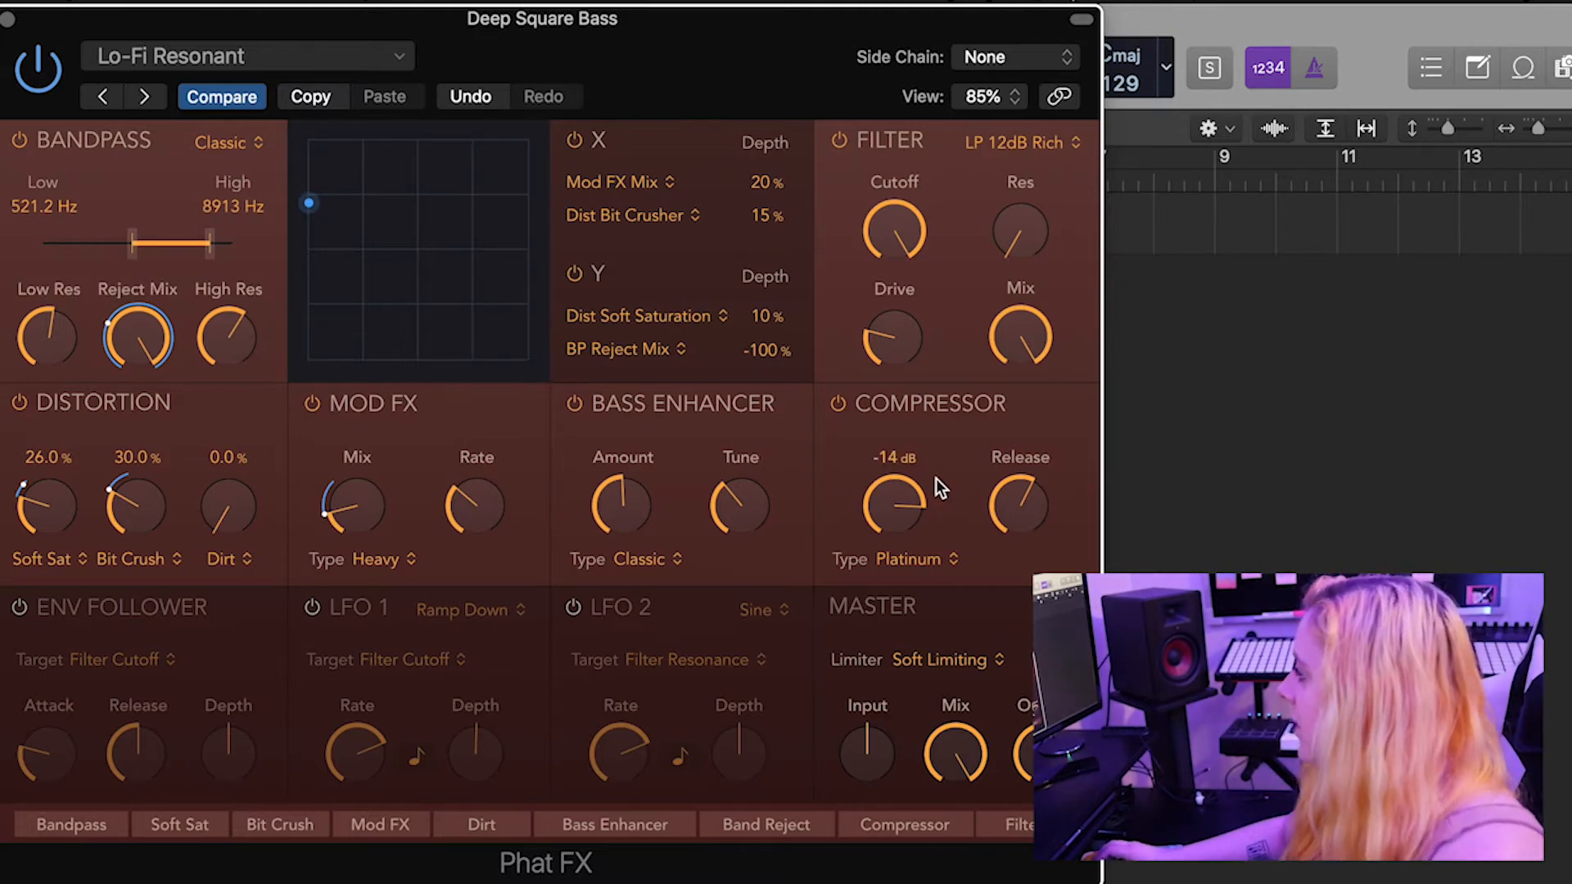
Turn on LFO 2 in Phat FX and set its target to Filter Drive.
click(940, 670)
click(779, 636)
click(574, 607)
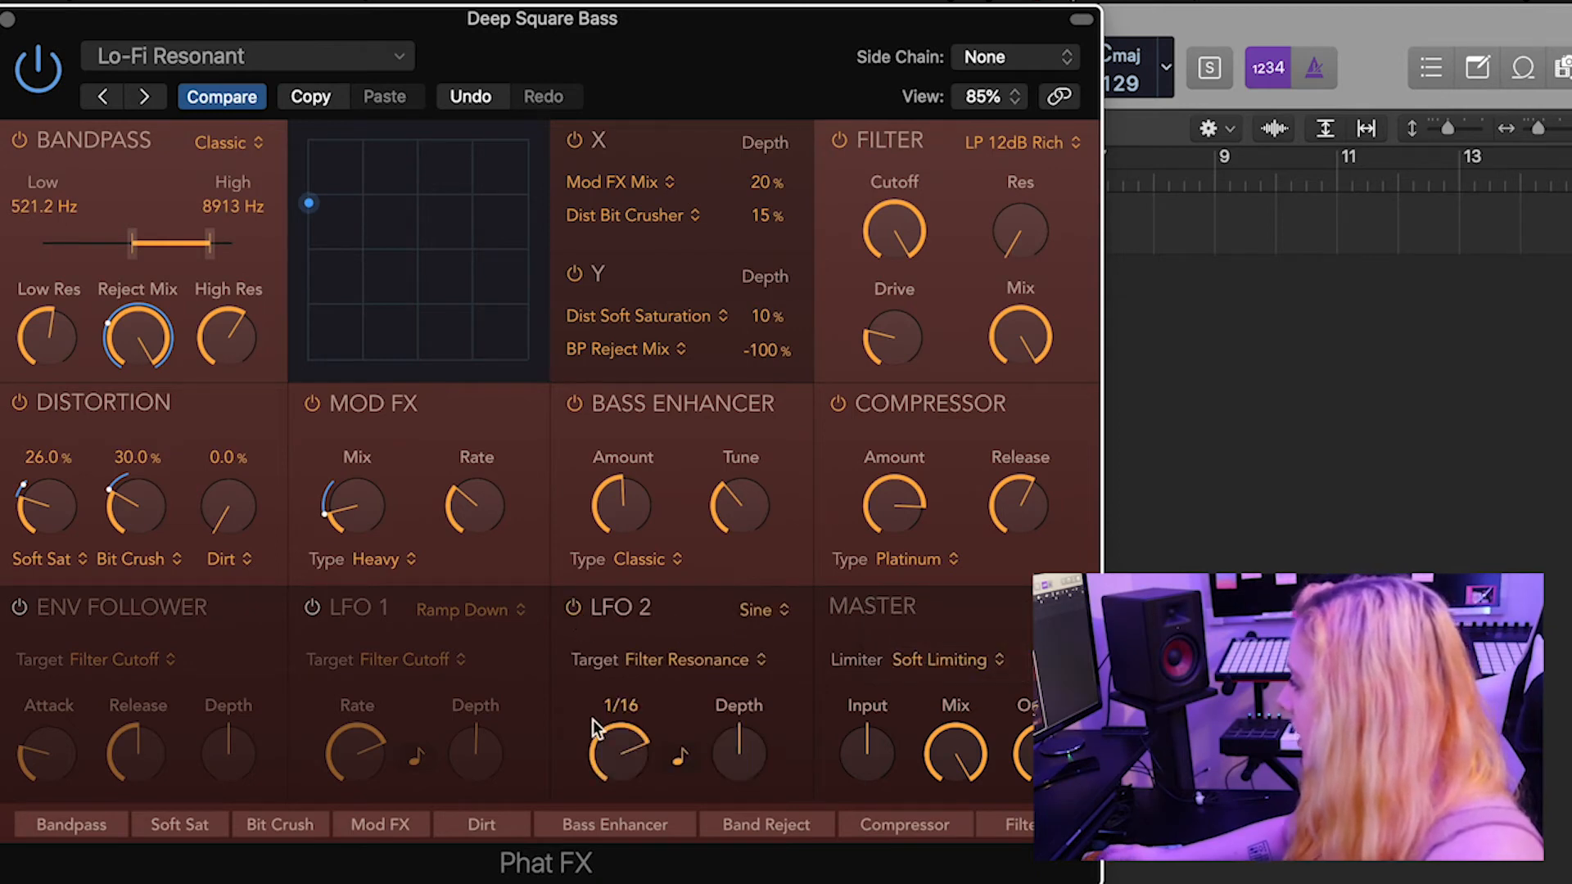
click(676, 659)
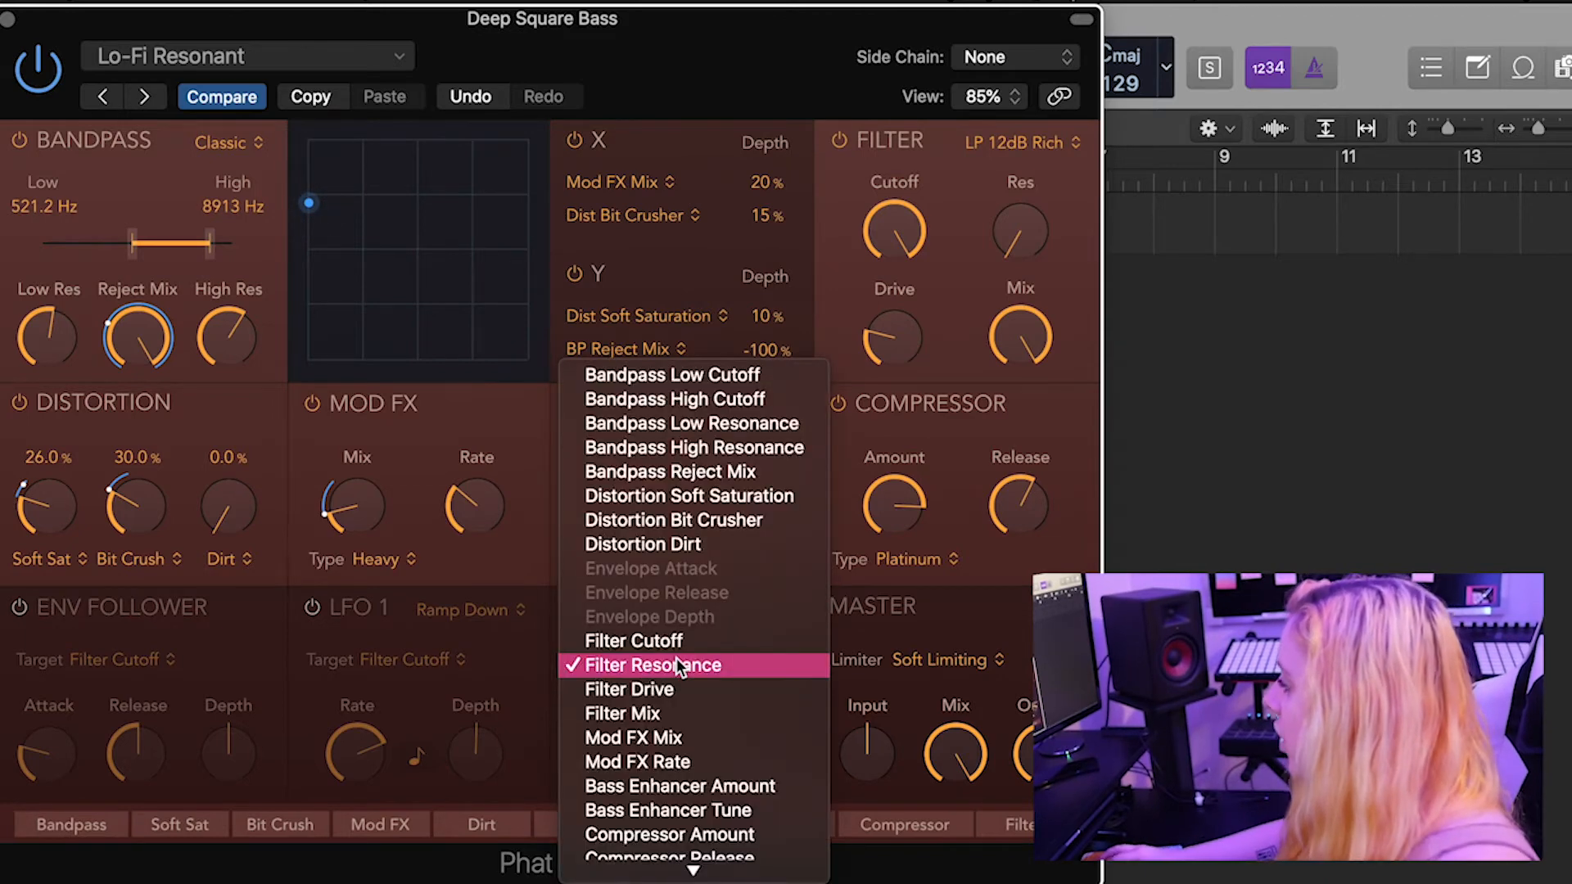
scroll(665, 758, down, 2)
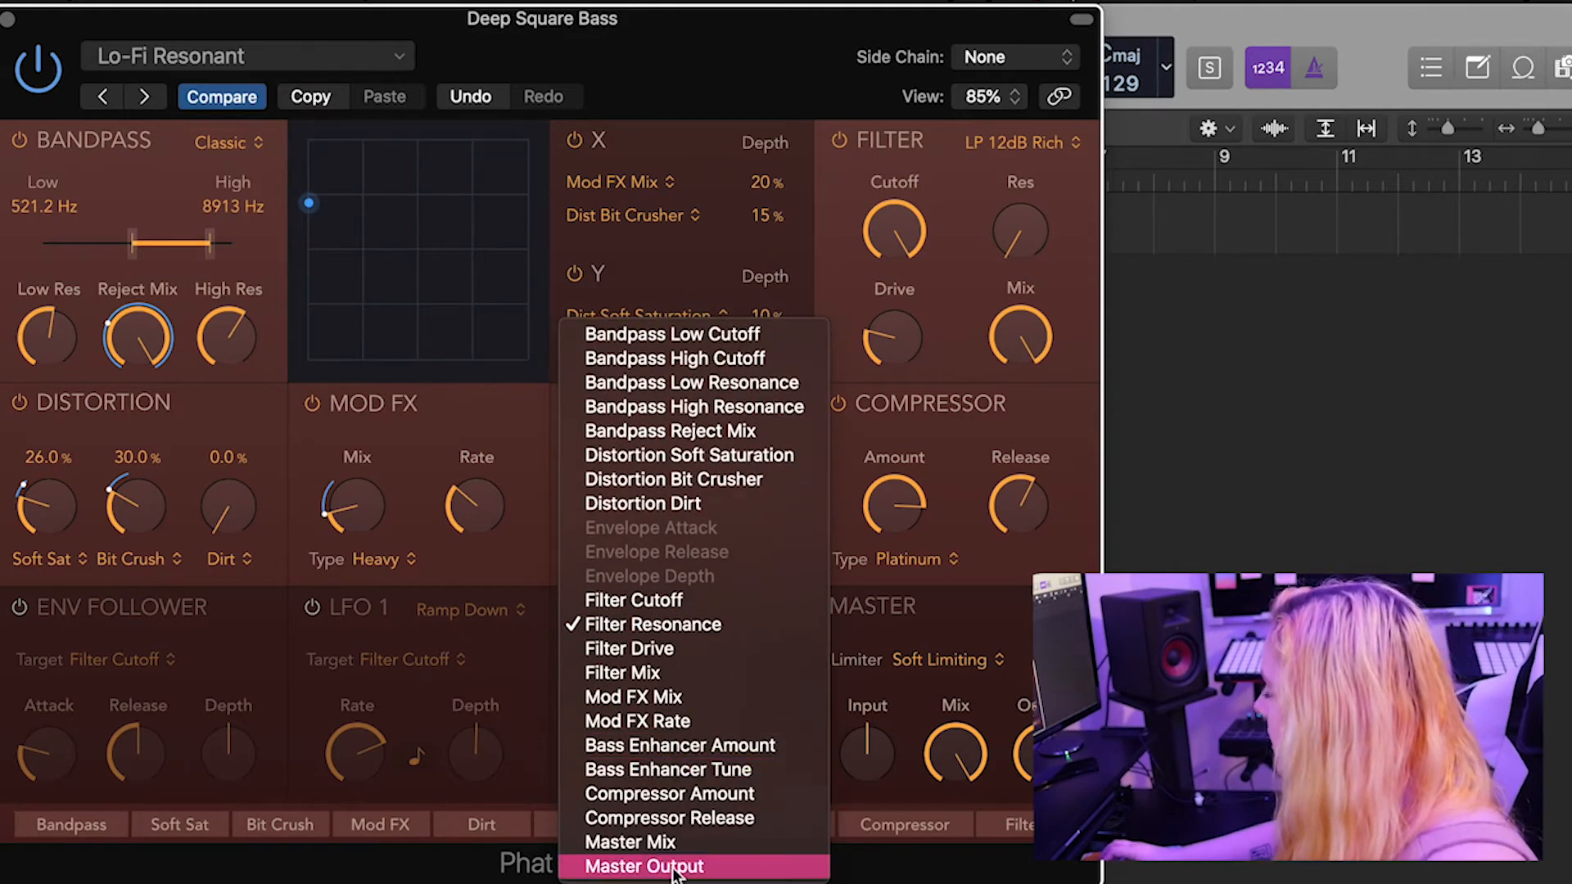
click(648, 649)
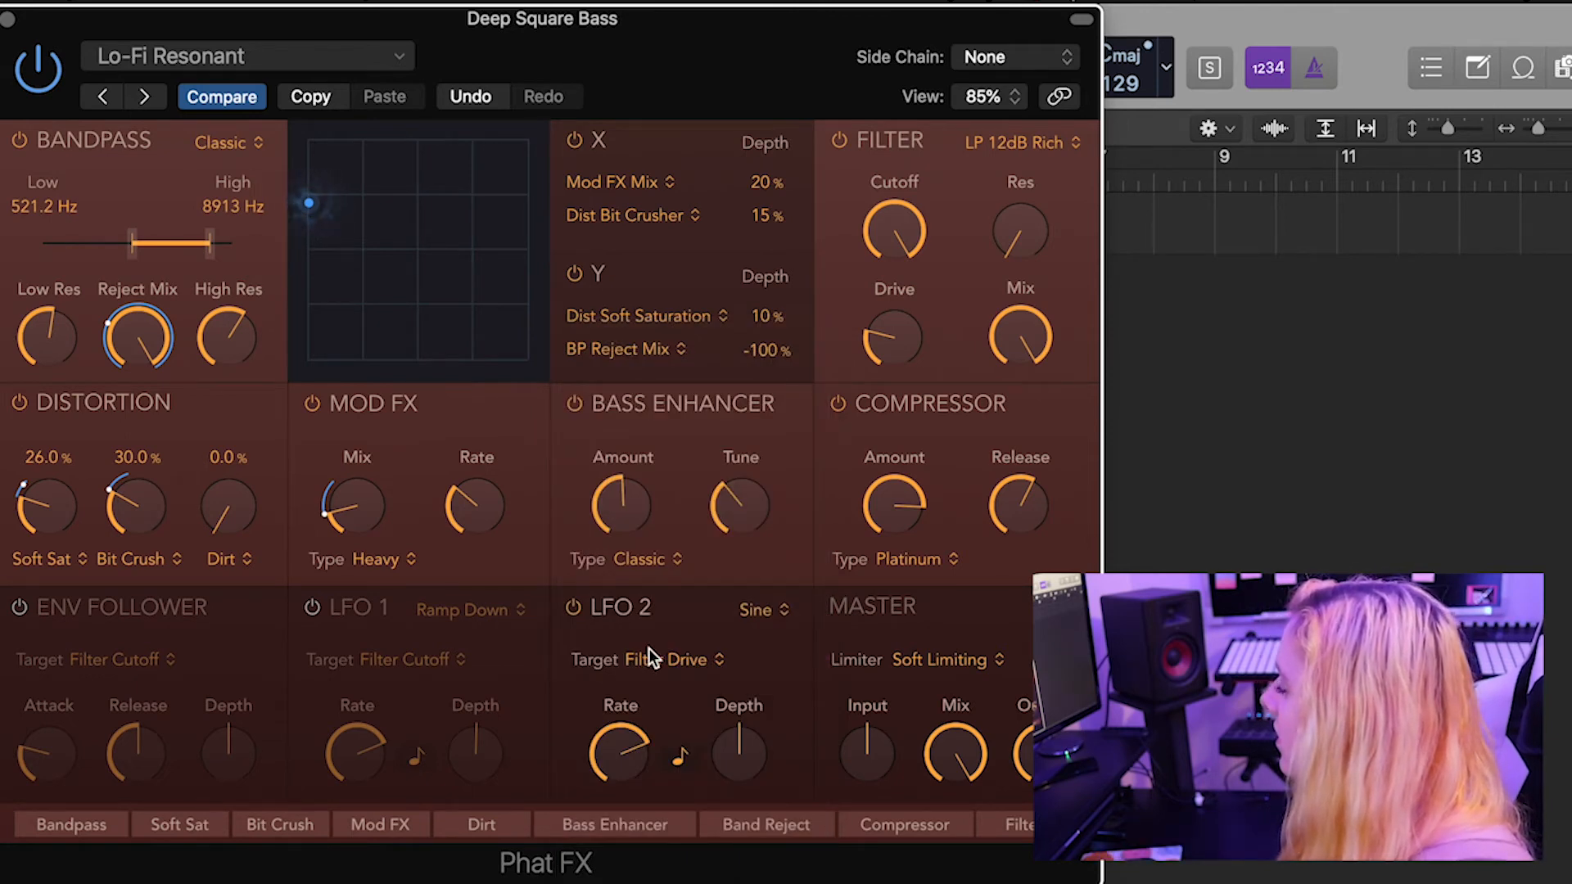
Lower LFO 2's rate, give it a Square waveform with 51.2% depth, and close the Phat FX window.
mouse_move(647, 749)
drag(630, 749, 572, 827)
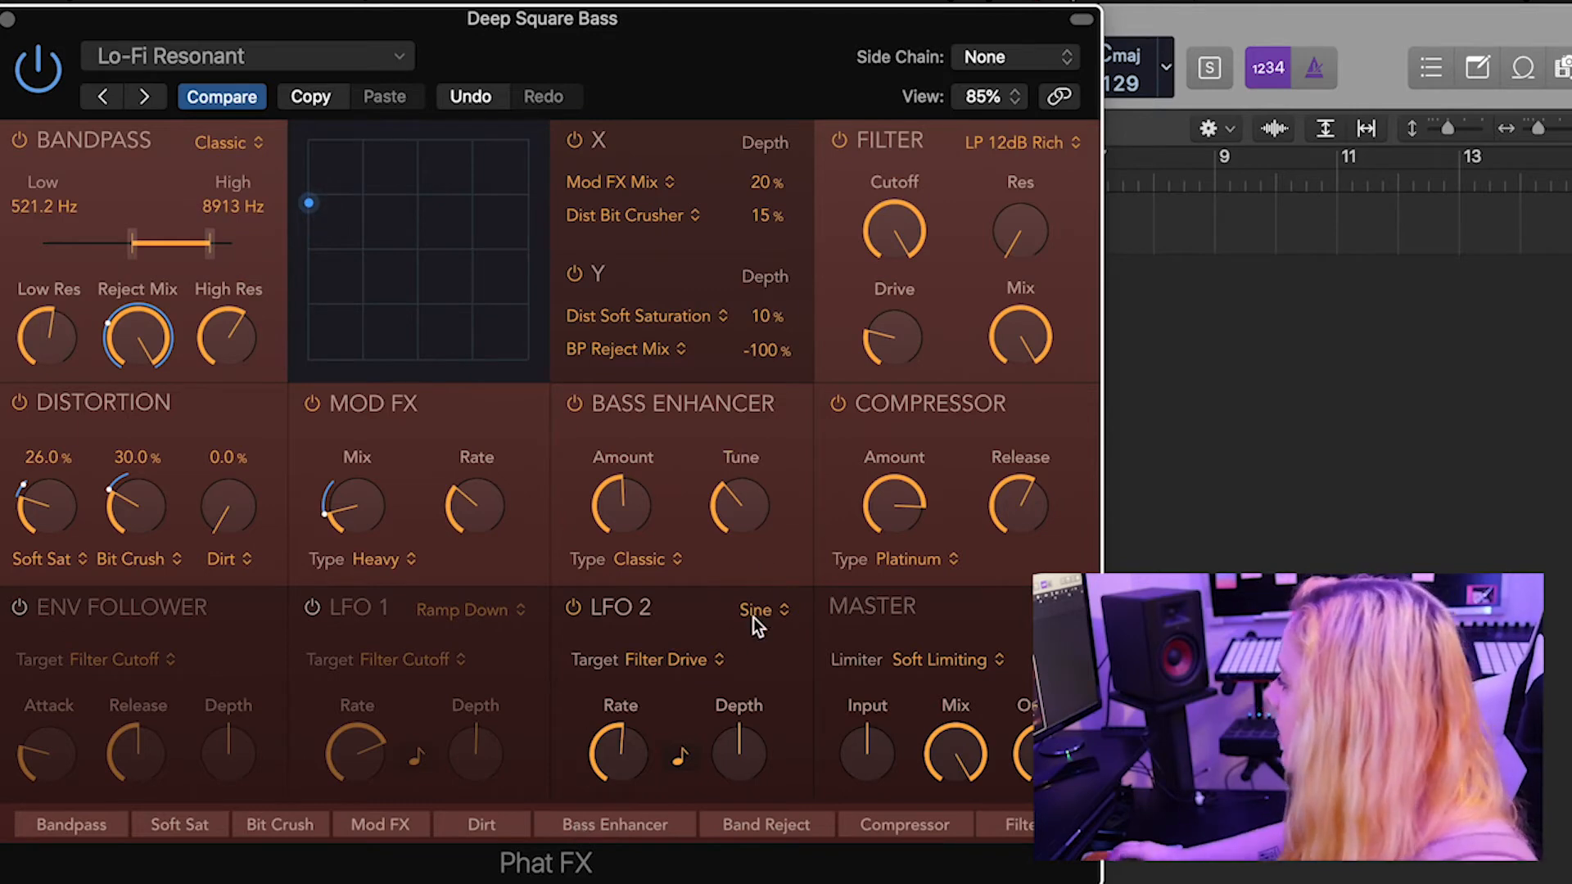
click(773, 607)
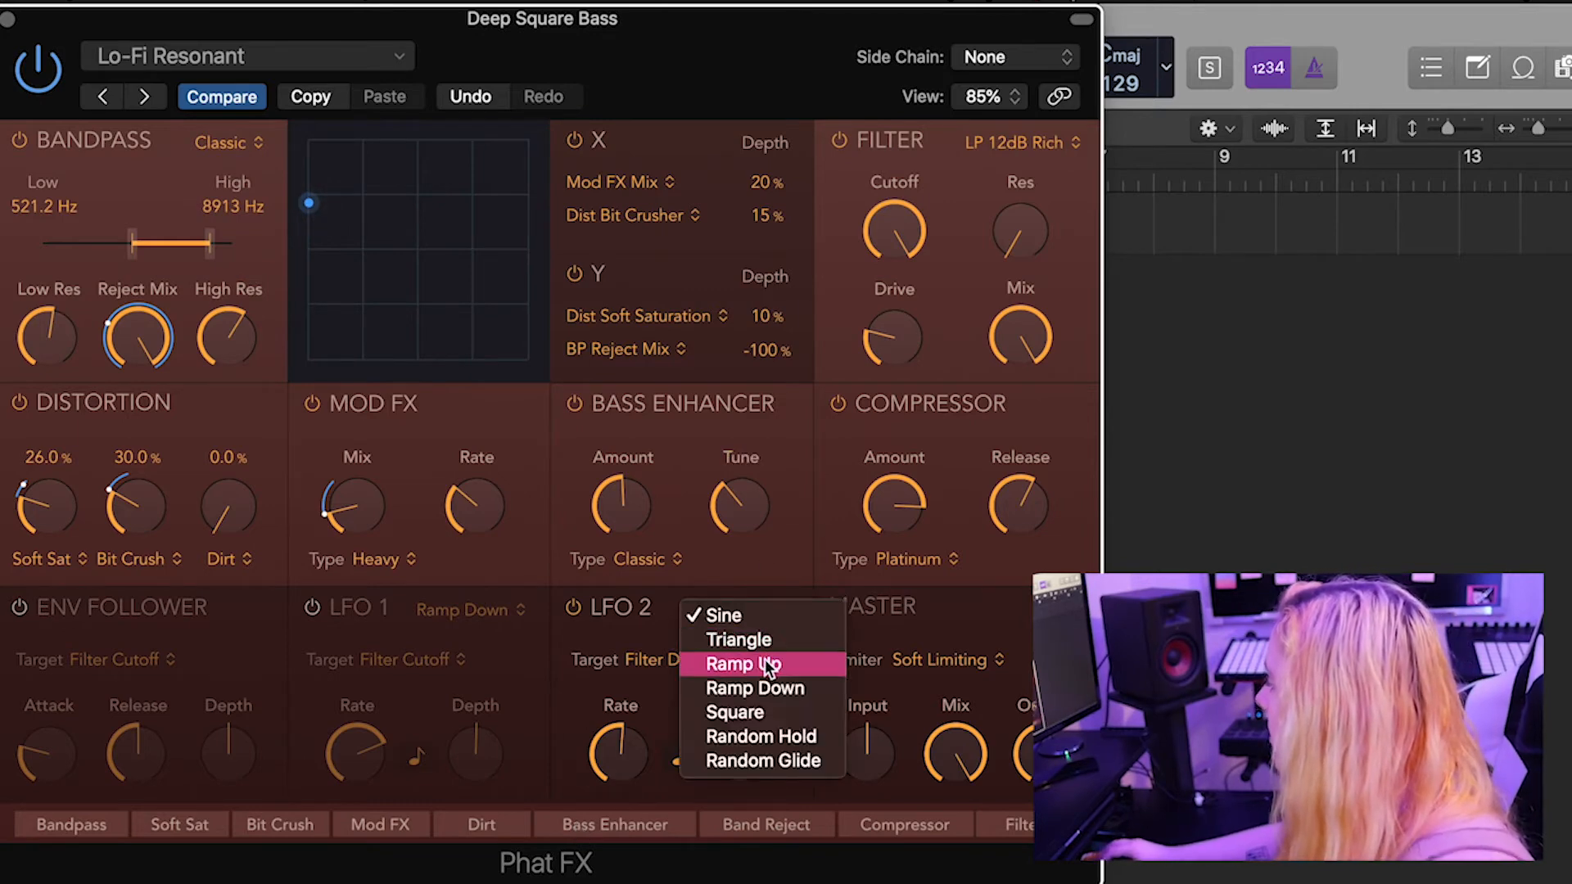
click(757, 715)
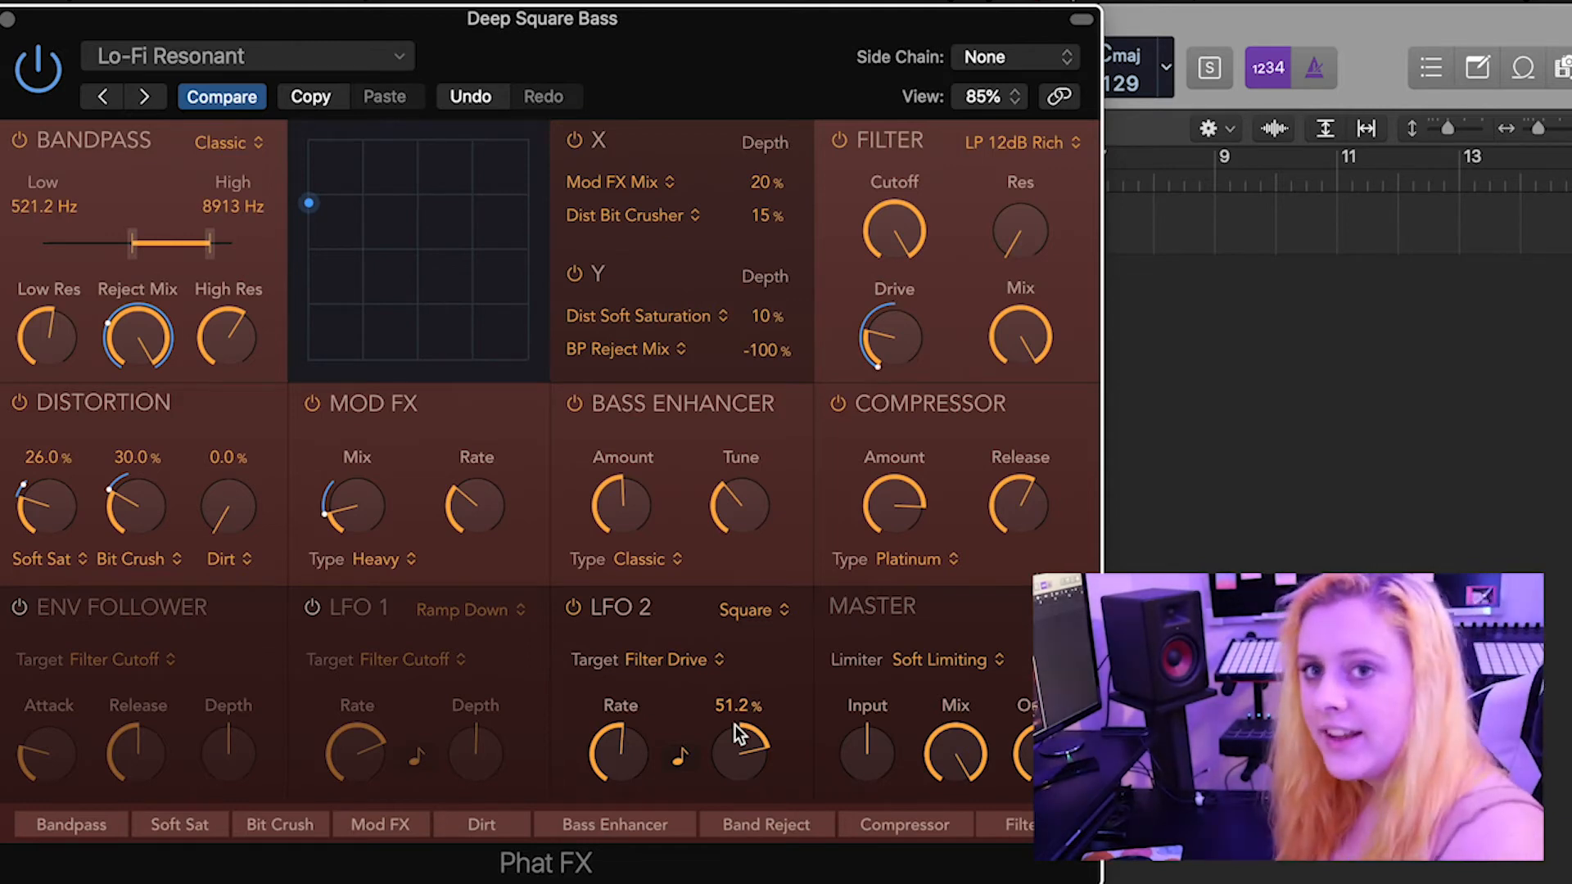
click(7, 17)
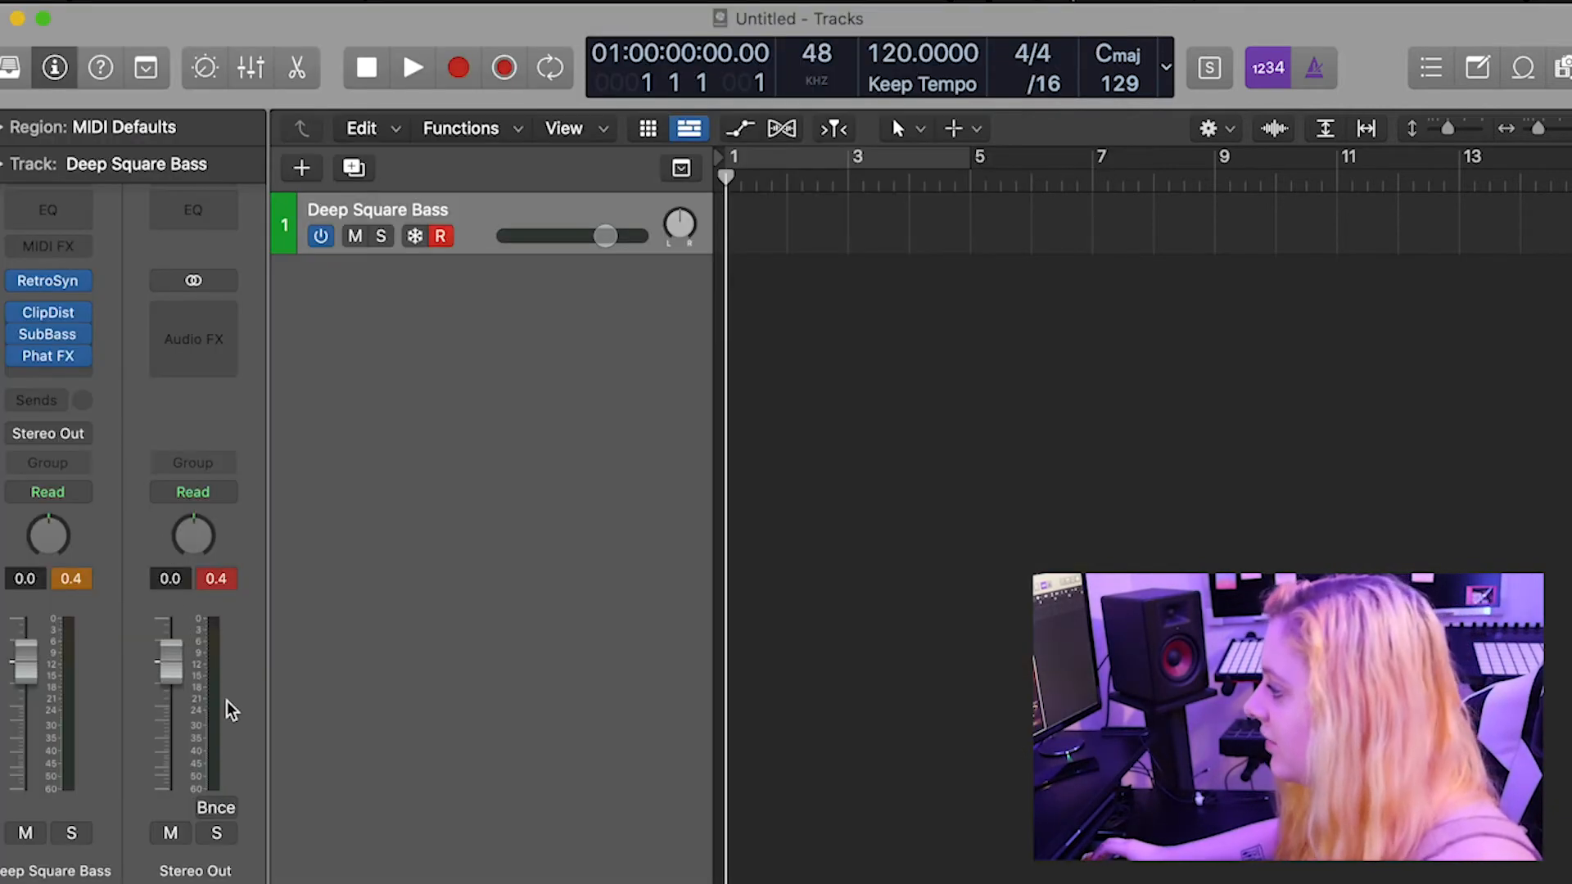
Replace Phat FX after SubBass with a Step FX effect and move its window fully into view.
click(81, 356)
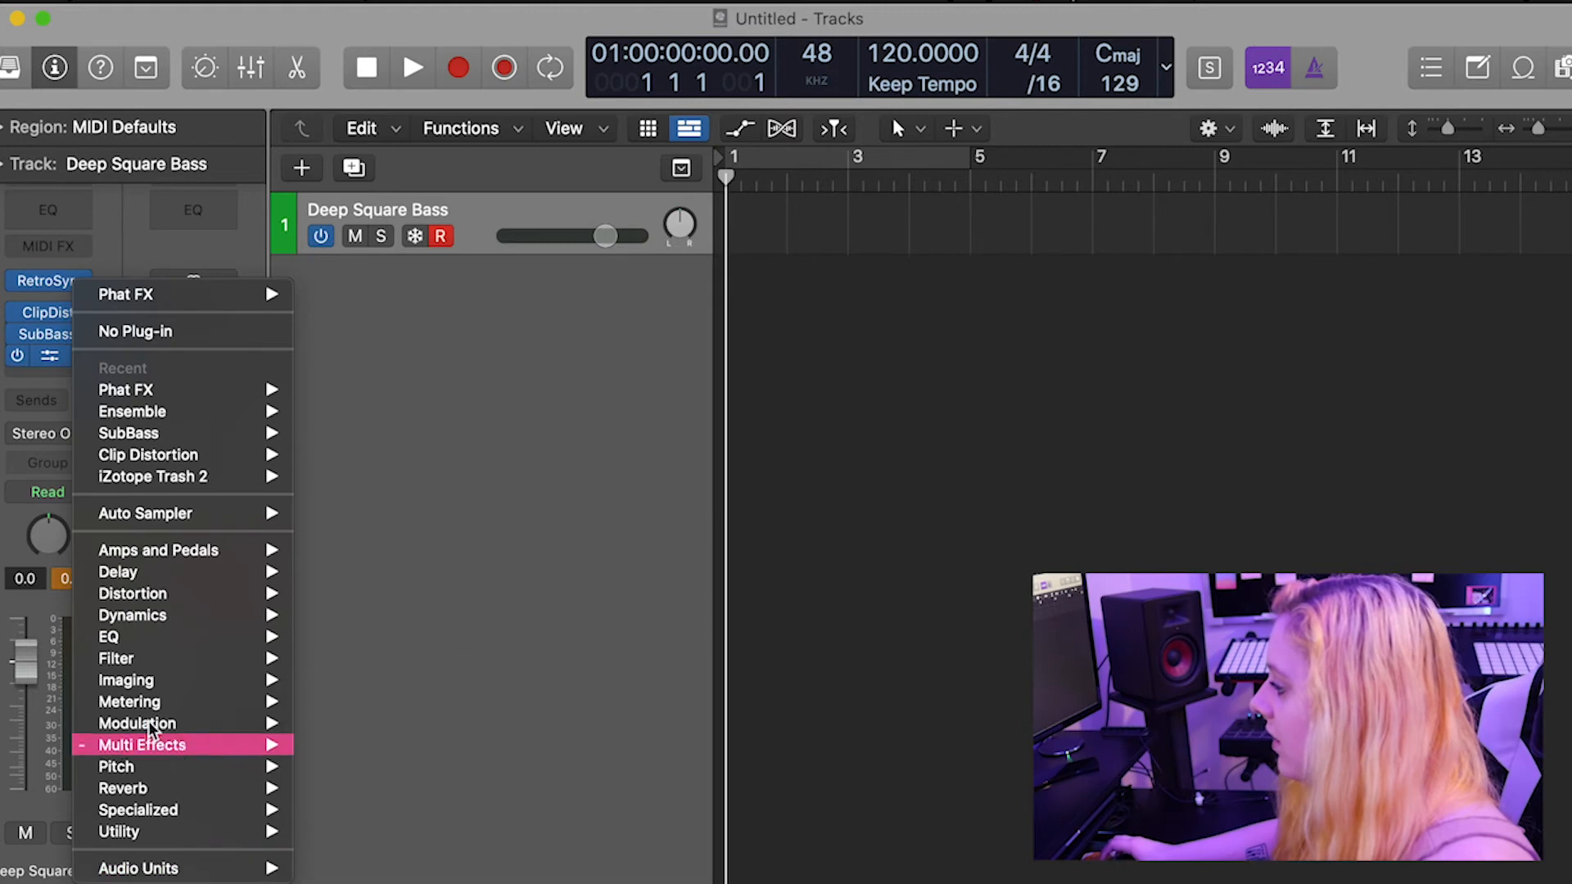
mouse_move(205, 745)
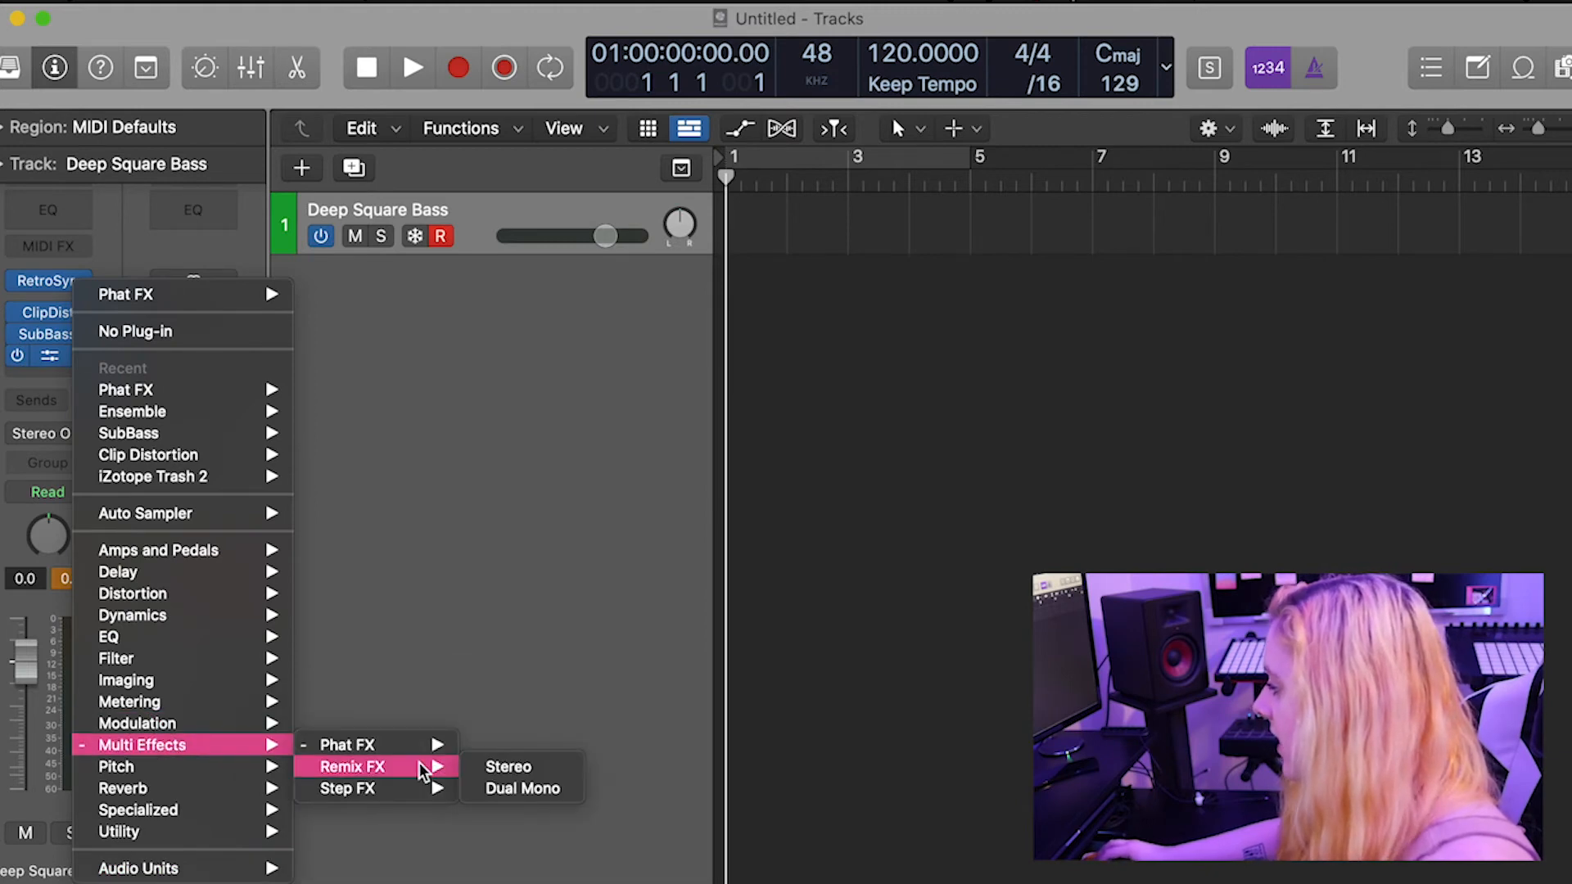
mouse_move(421, 788)
click(467, 790)
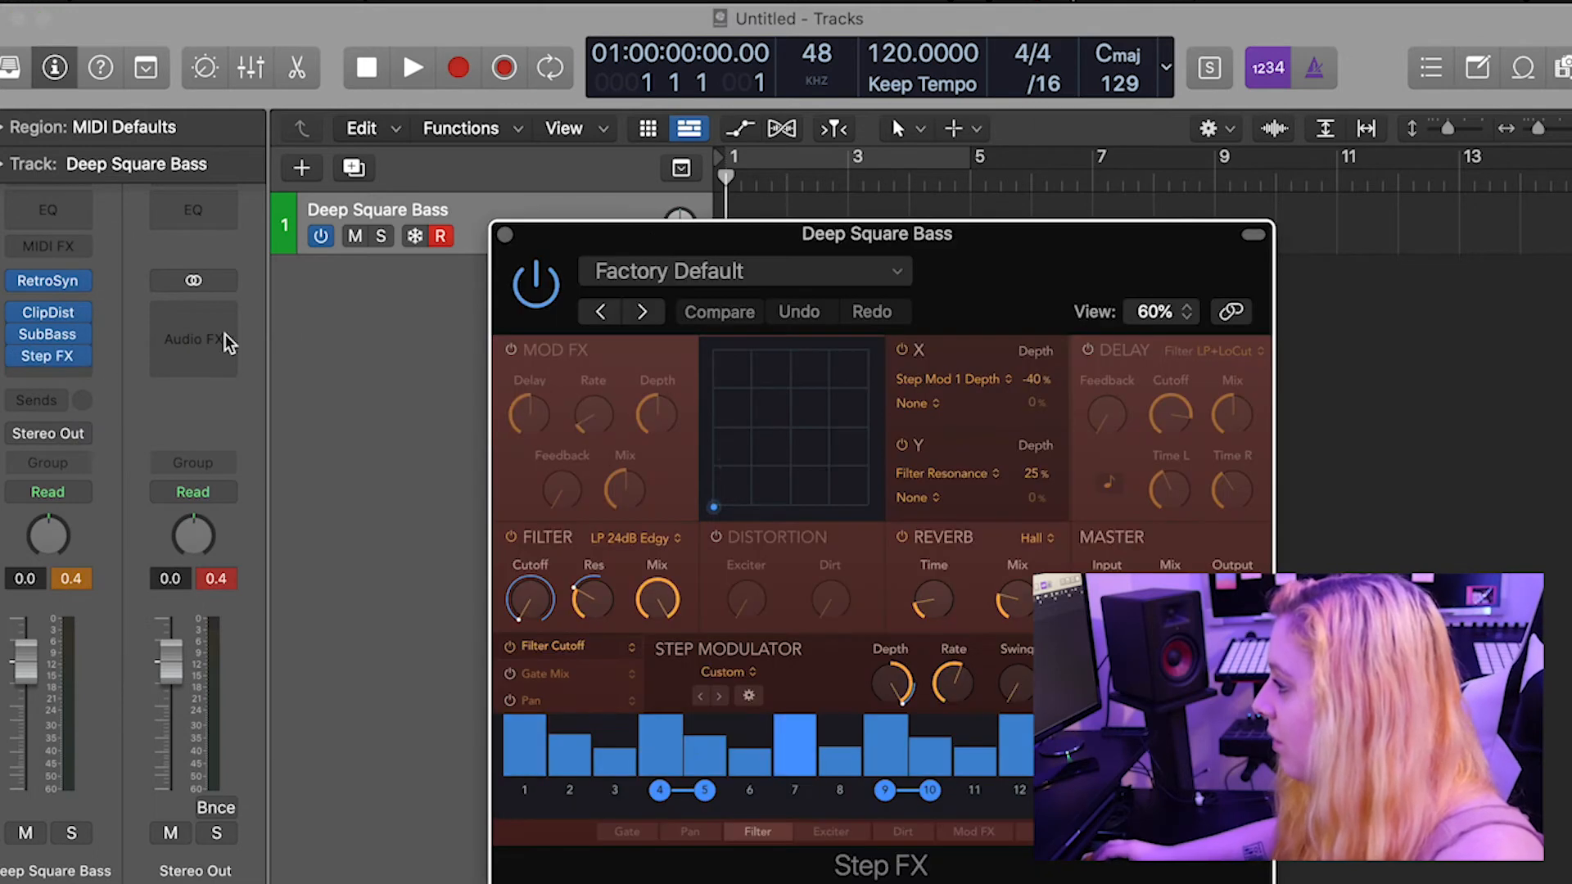
drag(711, 239, 435, 72)
Audition Step FX's factory default sound, and load the Skipper preset from the Simple Gated category.
click(494, 108)
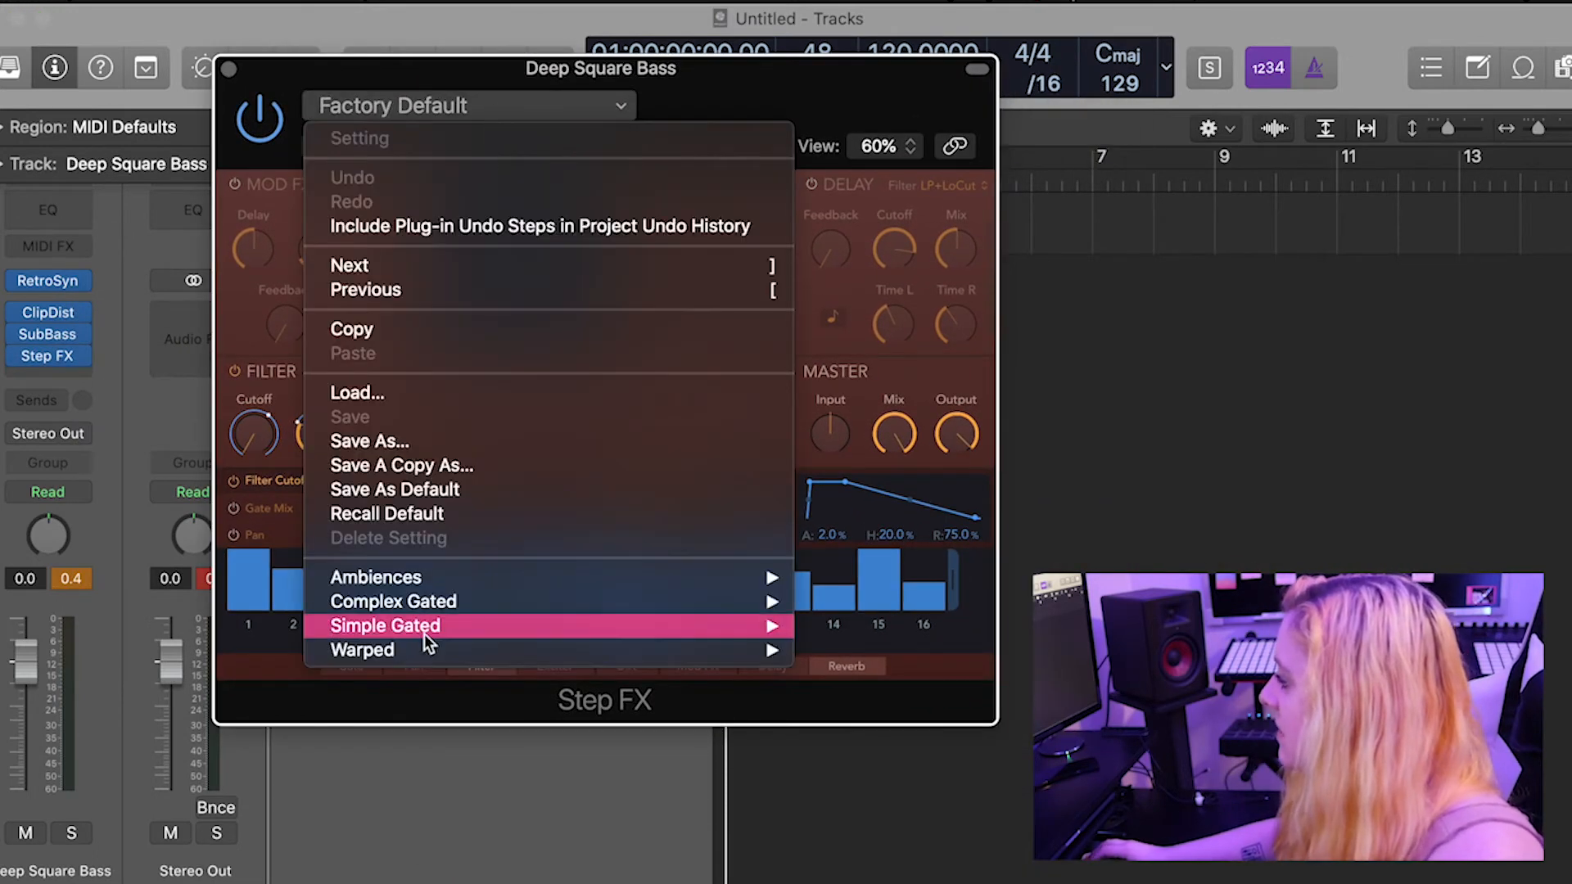
click(848, 204)
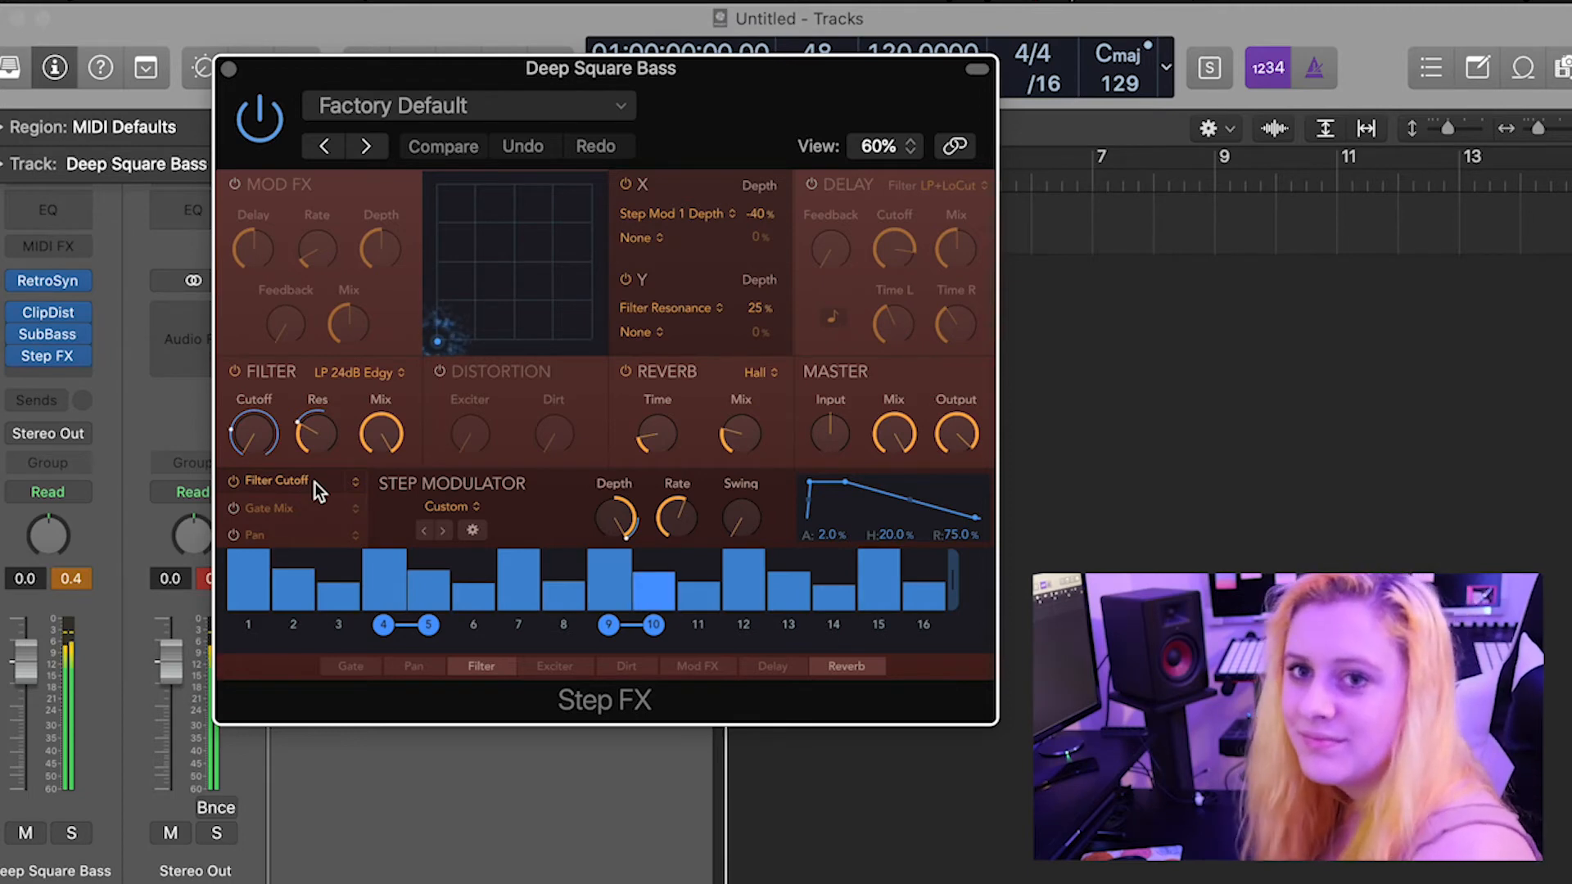
click(498, 110)
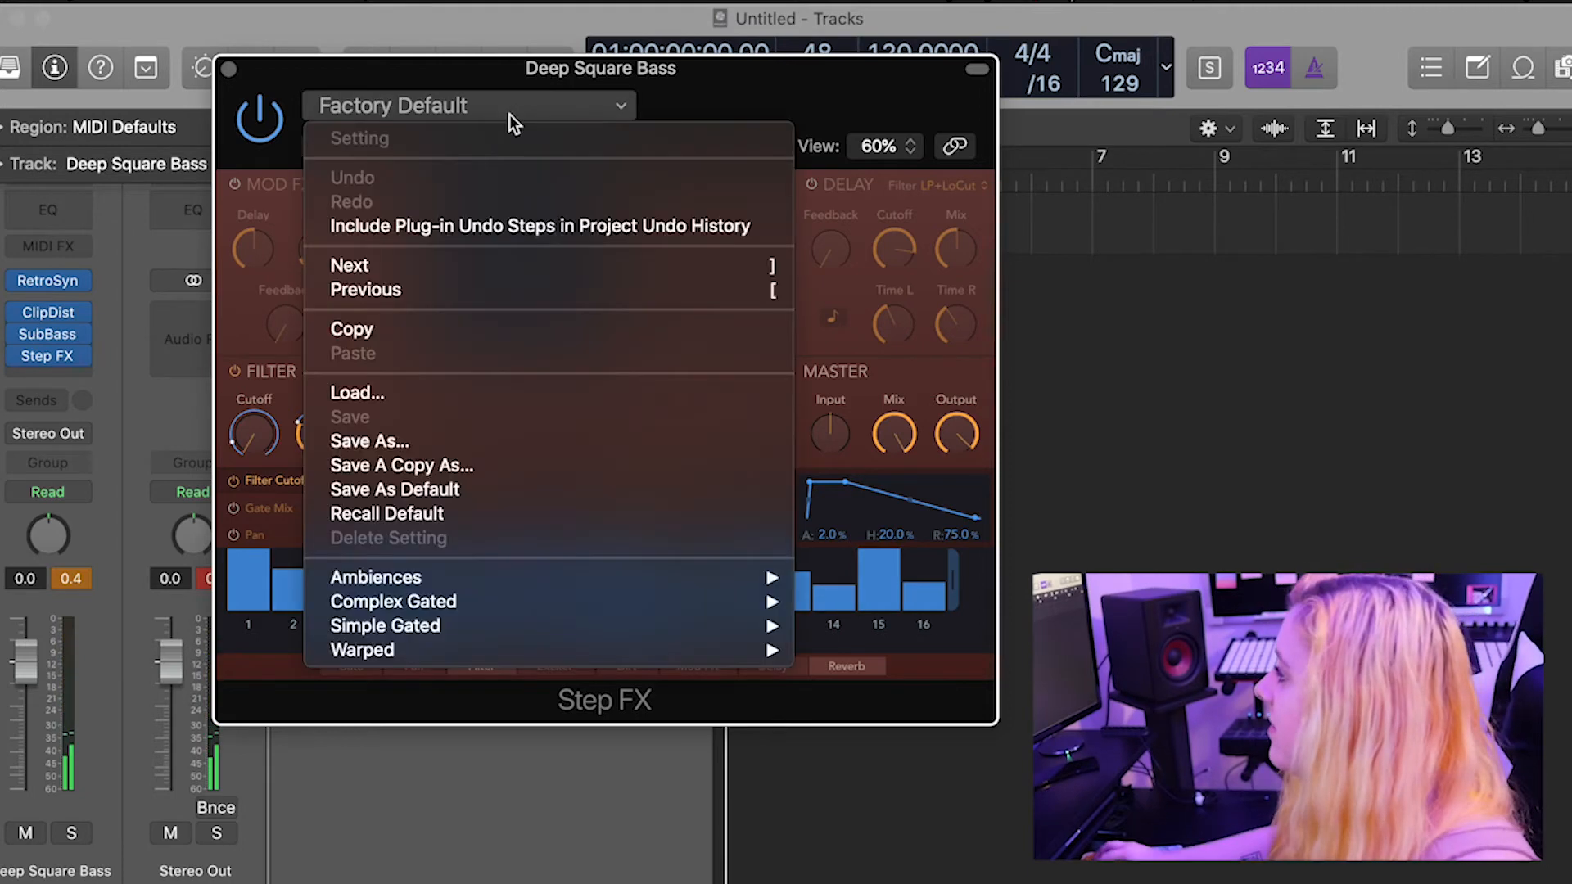
mouse_move(420, 602)
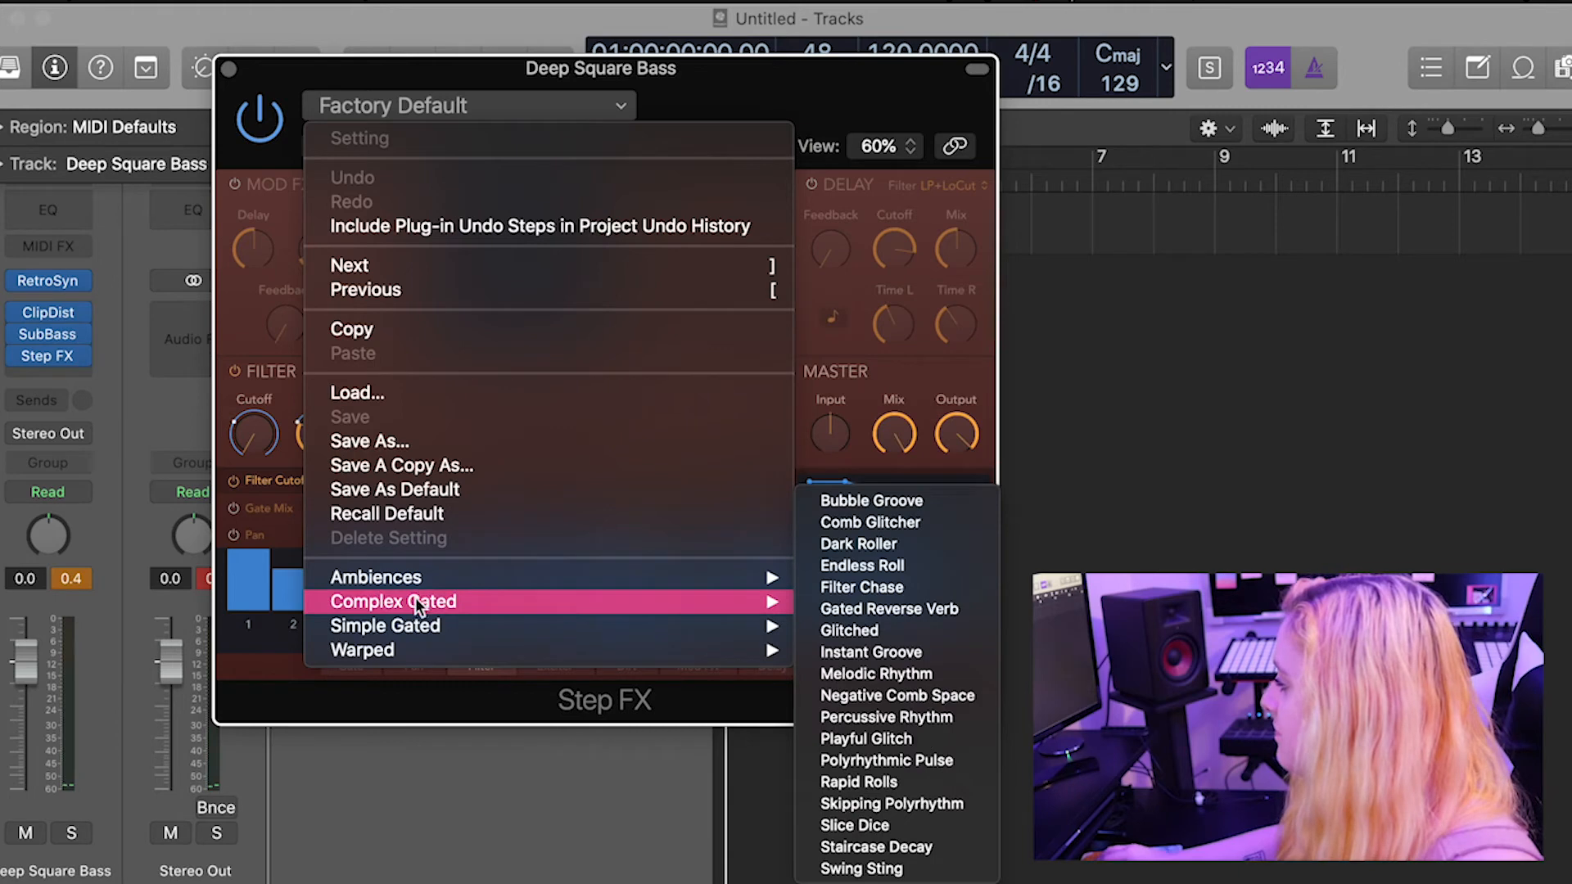
mouse_move(462, 627)
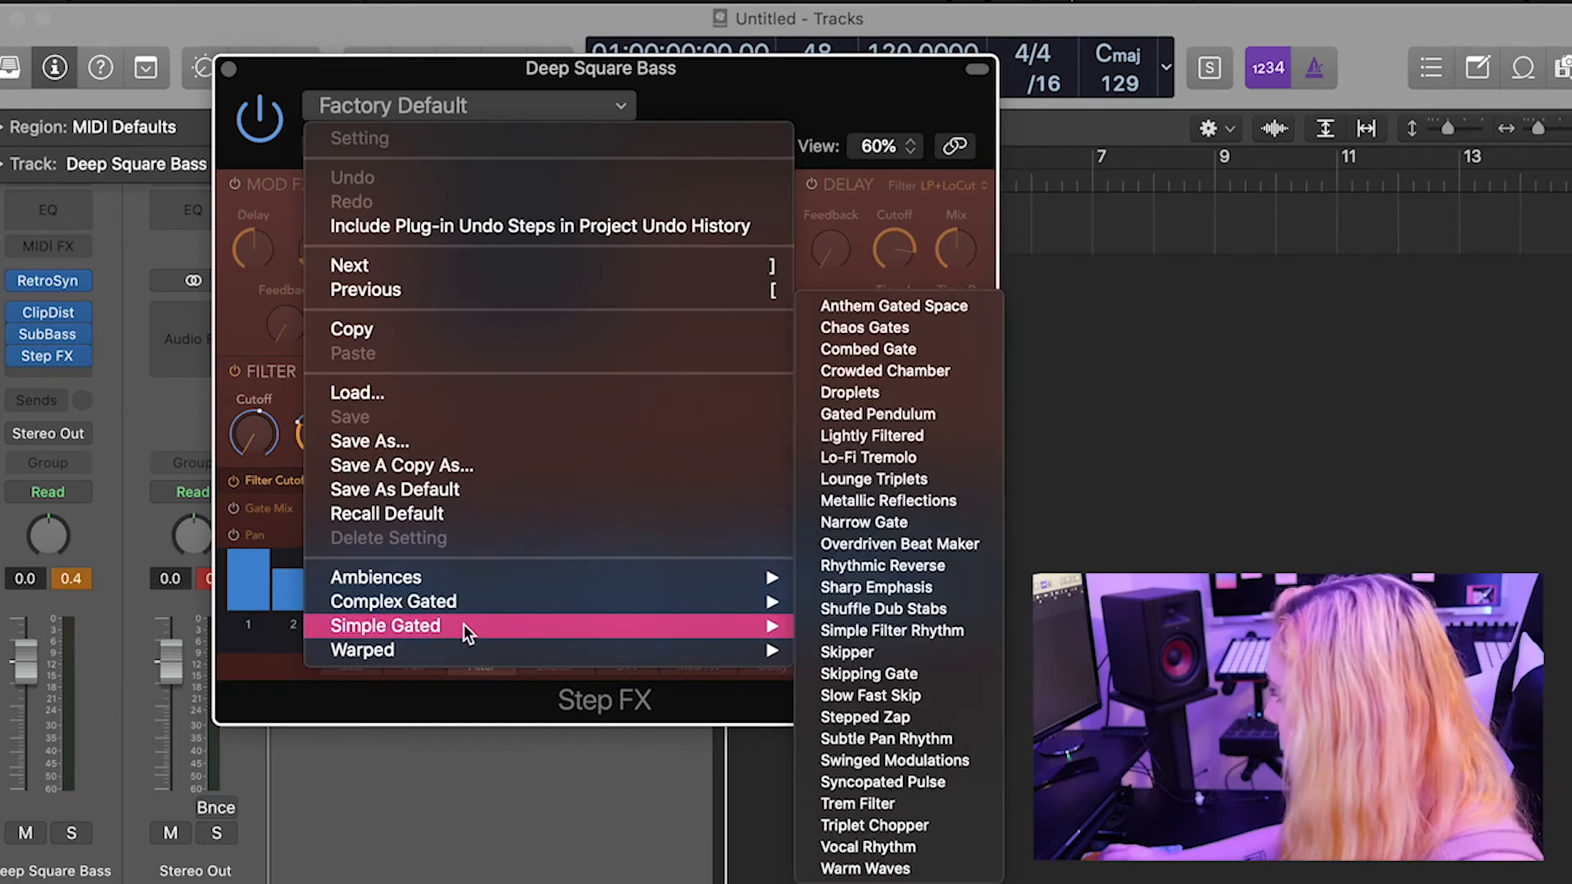
click(906, 653)
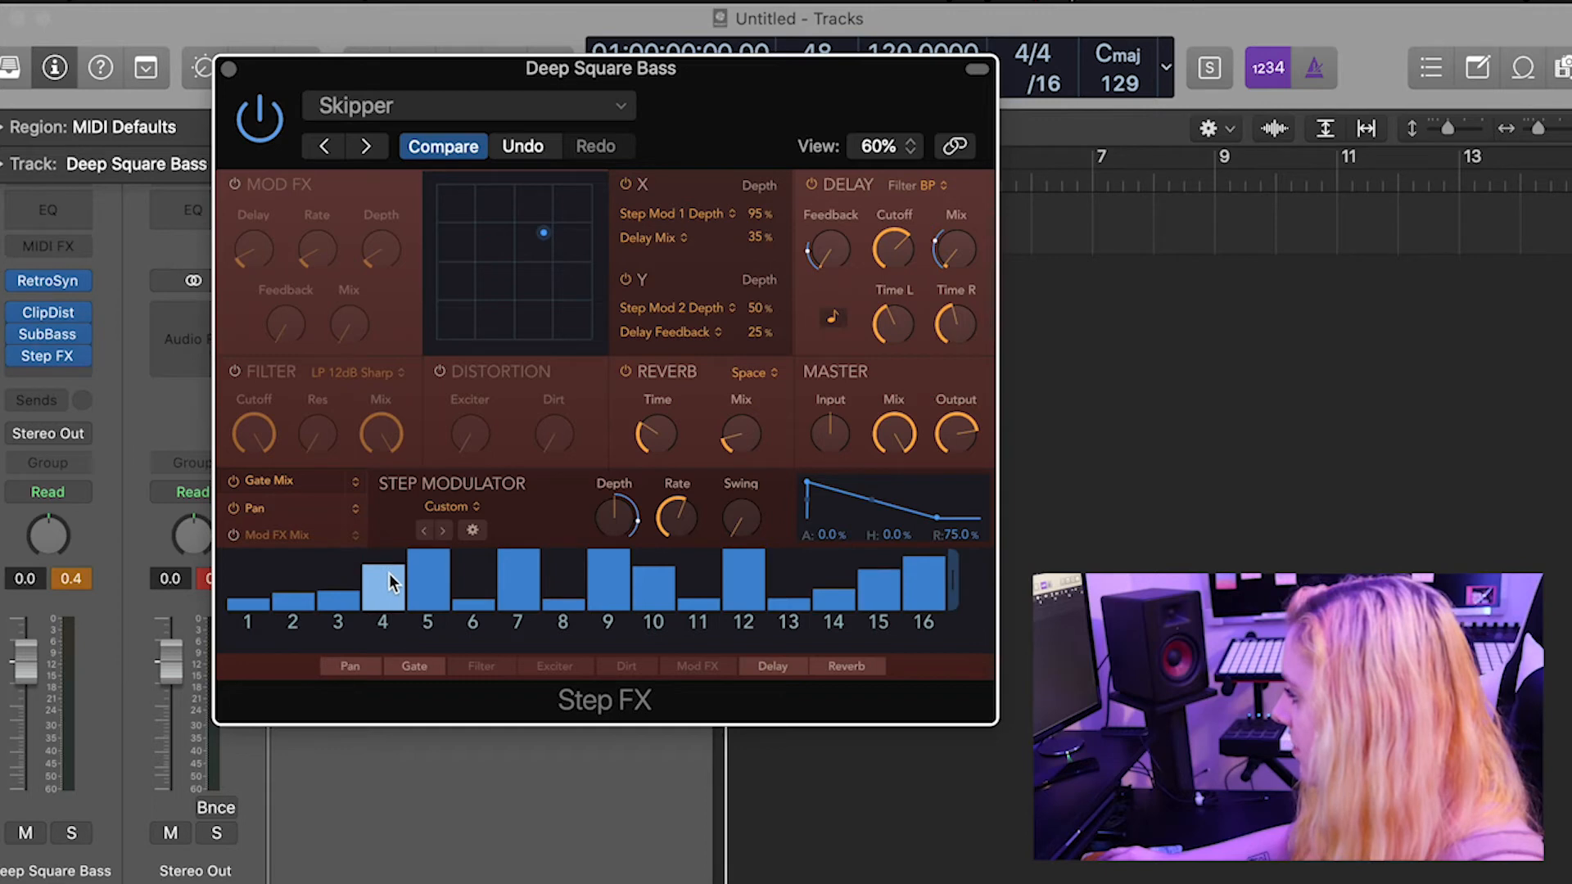
Reshape the Gate Mix step pattern across steps 3 to 11, rising to steps 4 and 5 and falling gradually through step 7.
drag(334, 603, 335, 574)
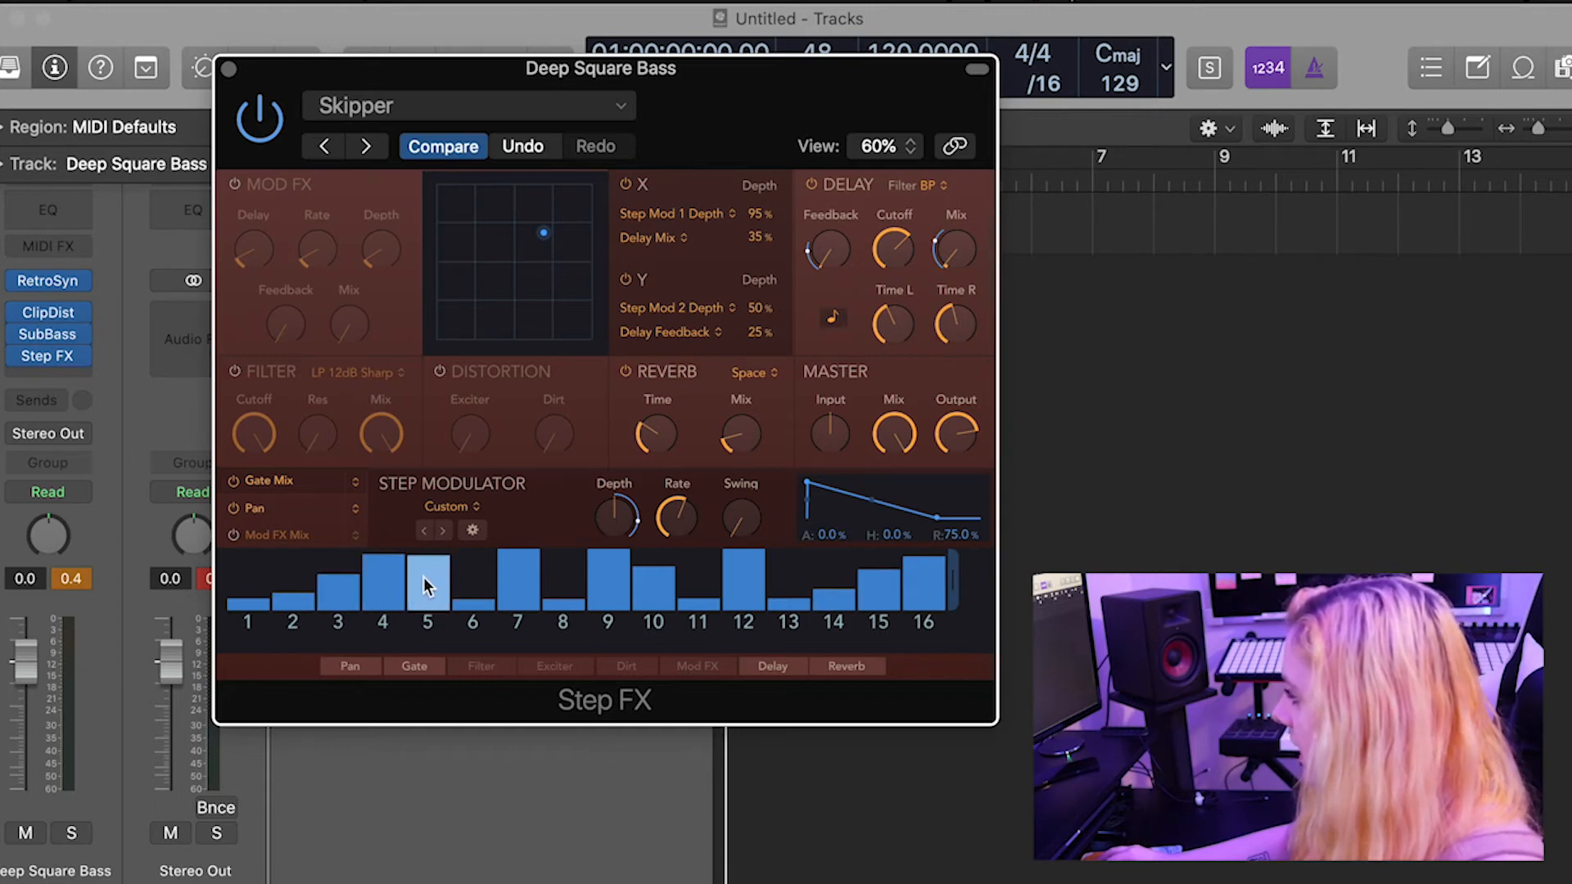
mouse_move(520, 569)
mouse_down()
mouse_move(524, 606)
mouse_move(473, 581)
mouse_up()
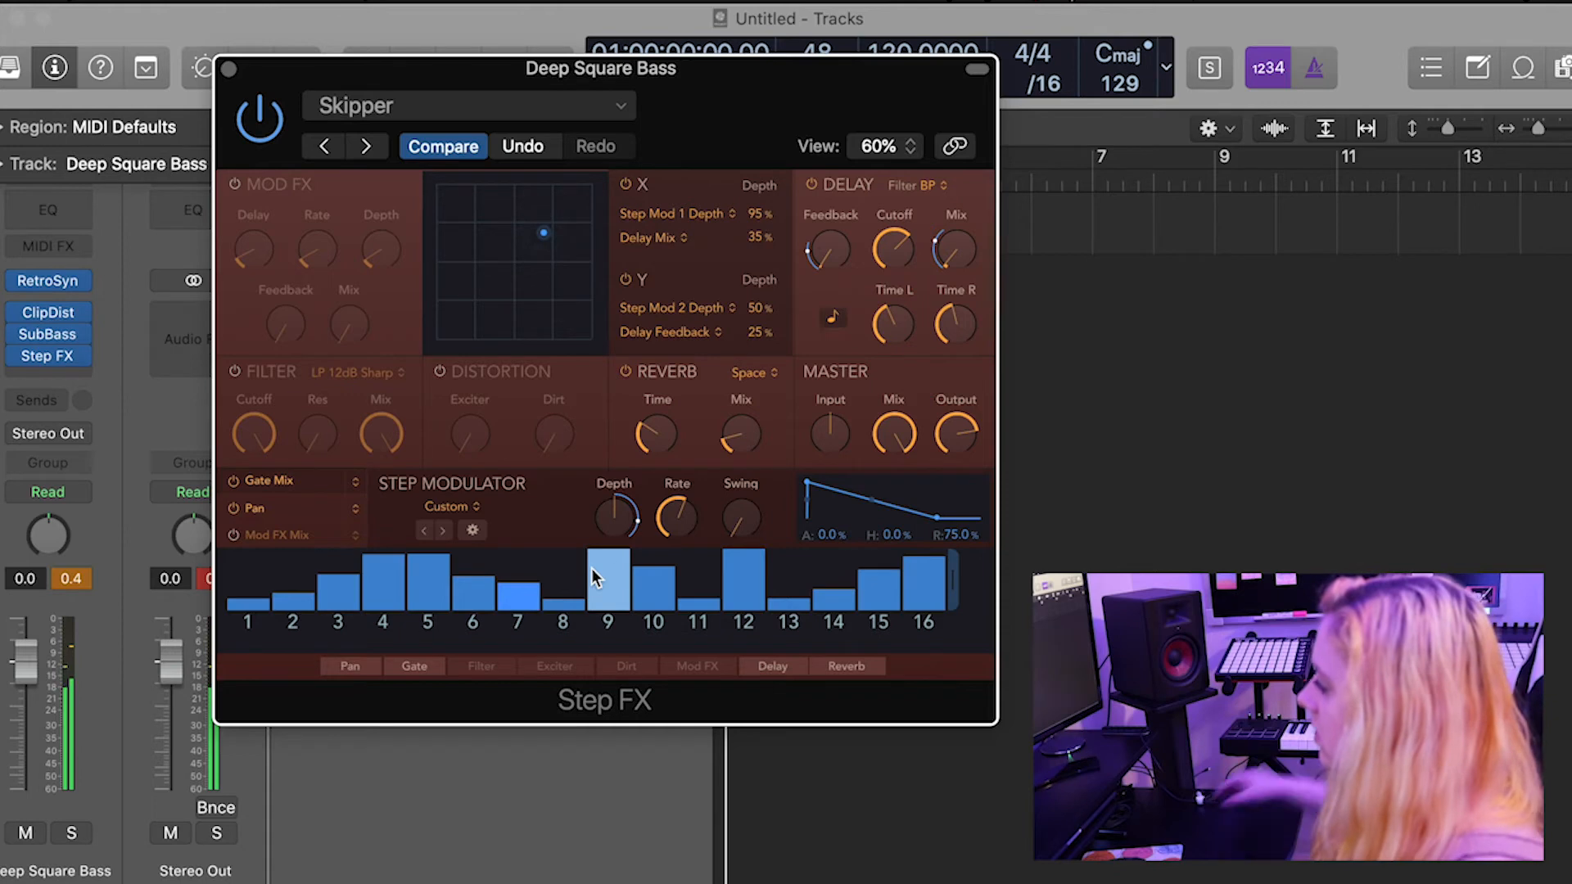
mouse_move(618, 586)
mouse_down()
mouse_move(613, 615)
mouse_move(658, 588)
mouse_move(693, 612)
mouse_move(697, 575)
mouse_up()
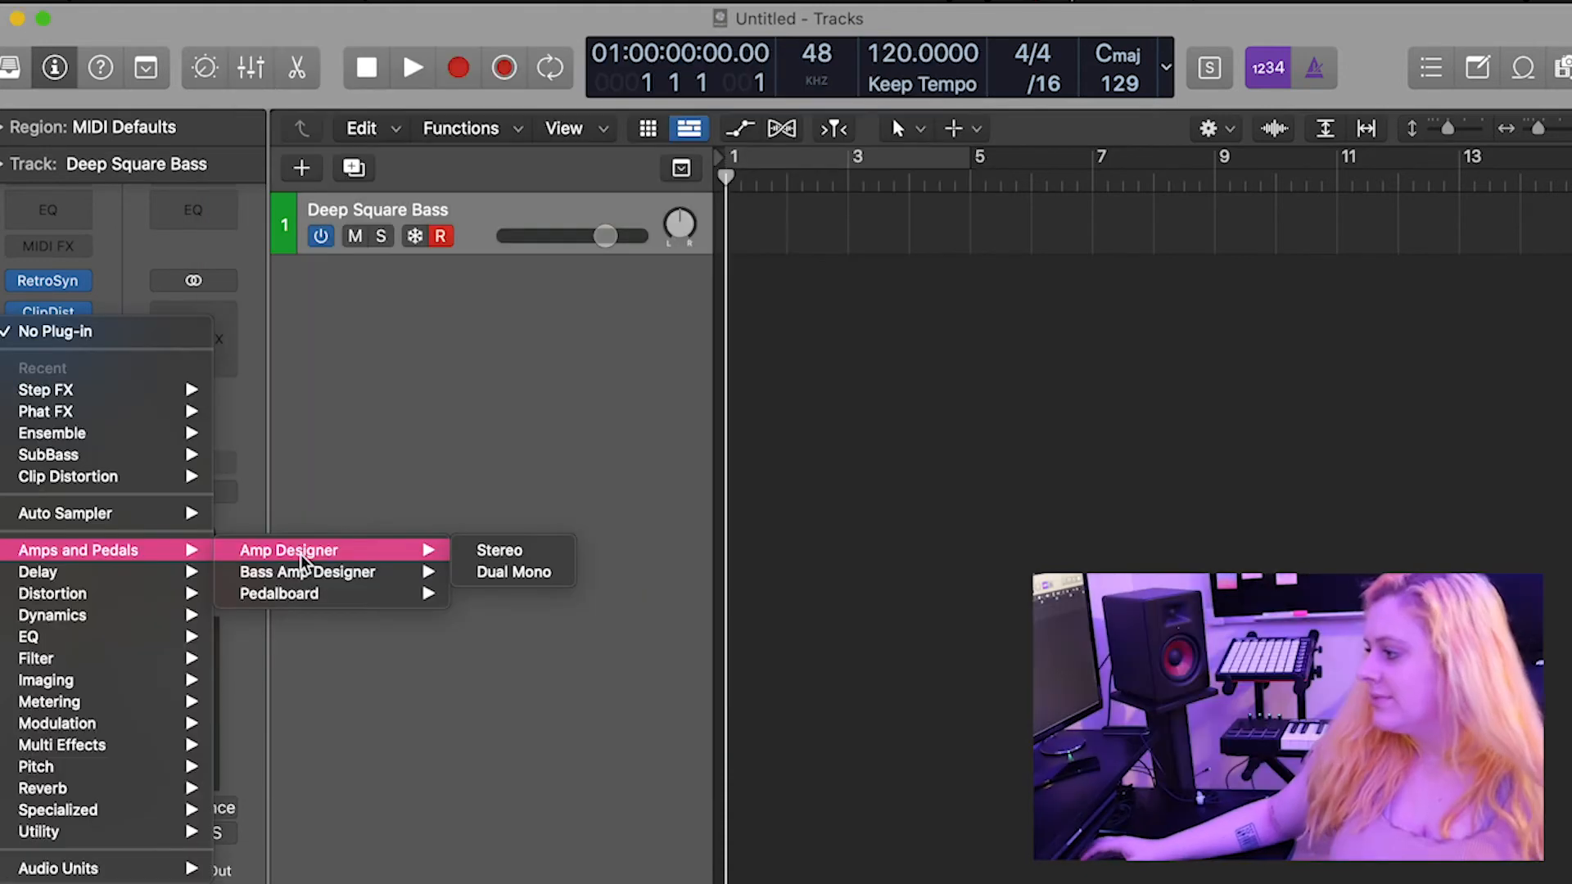
Add a stereo Bass Amp Designer after Step FX, audition its factory default sound, and close its window.
mouse_move(311, 572)
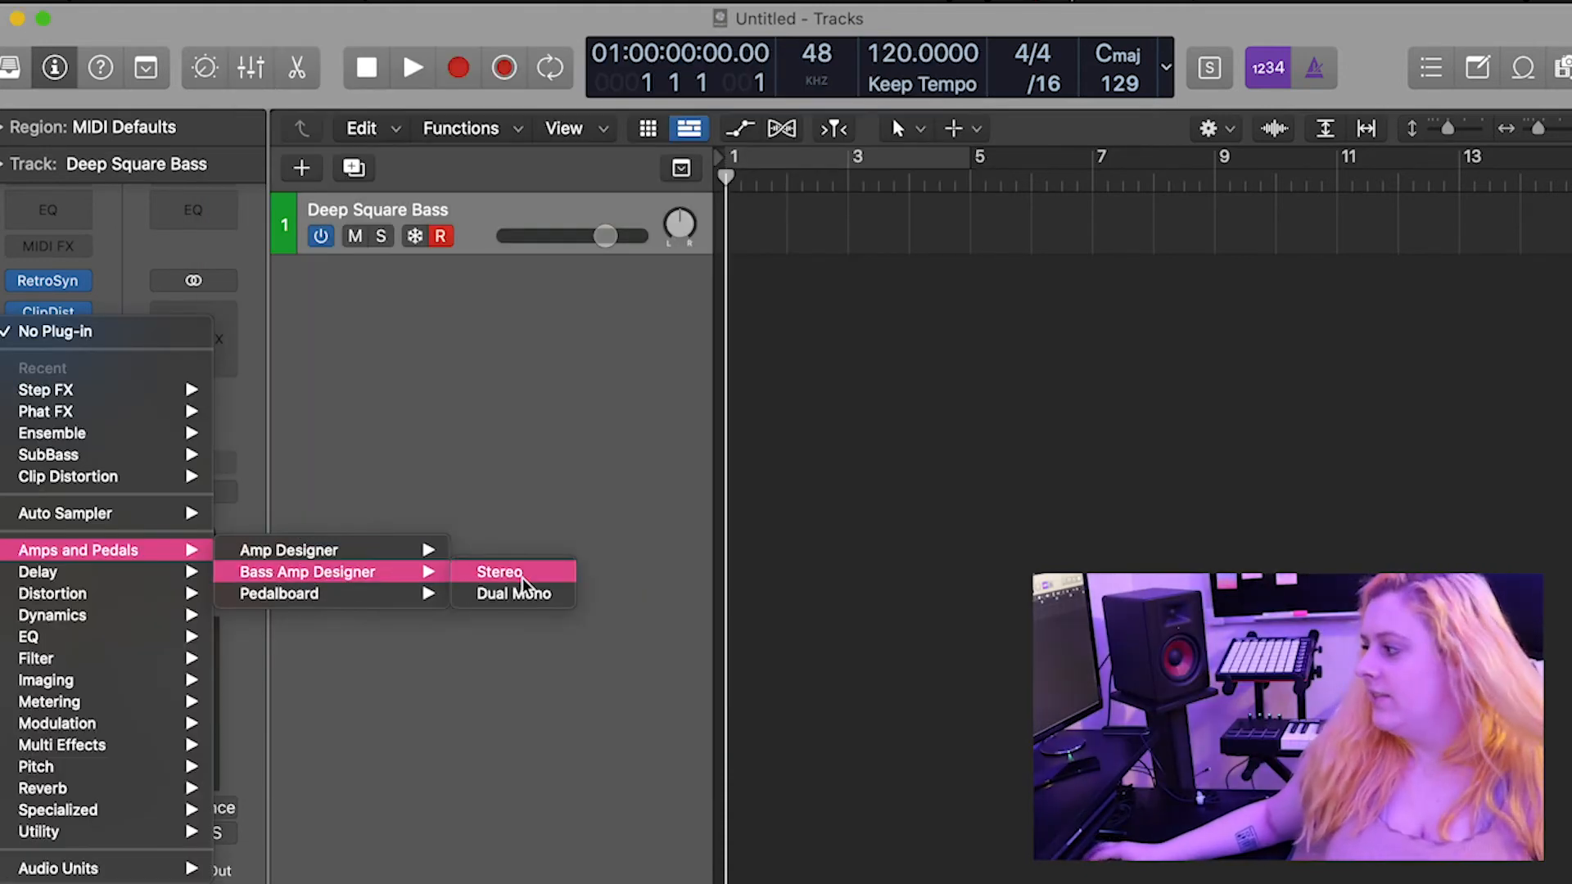
click(522, 573)
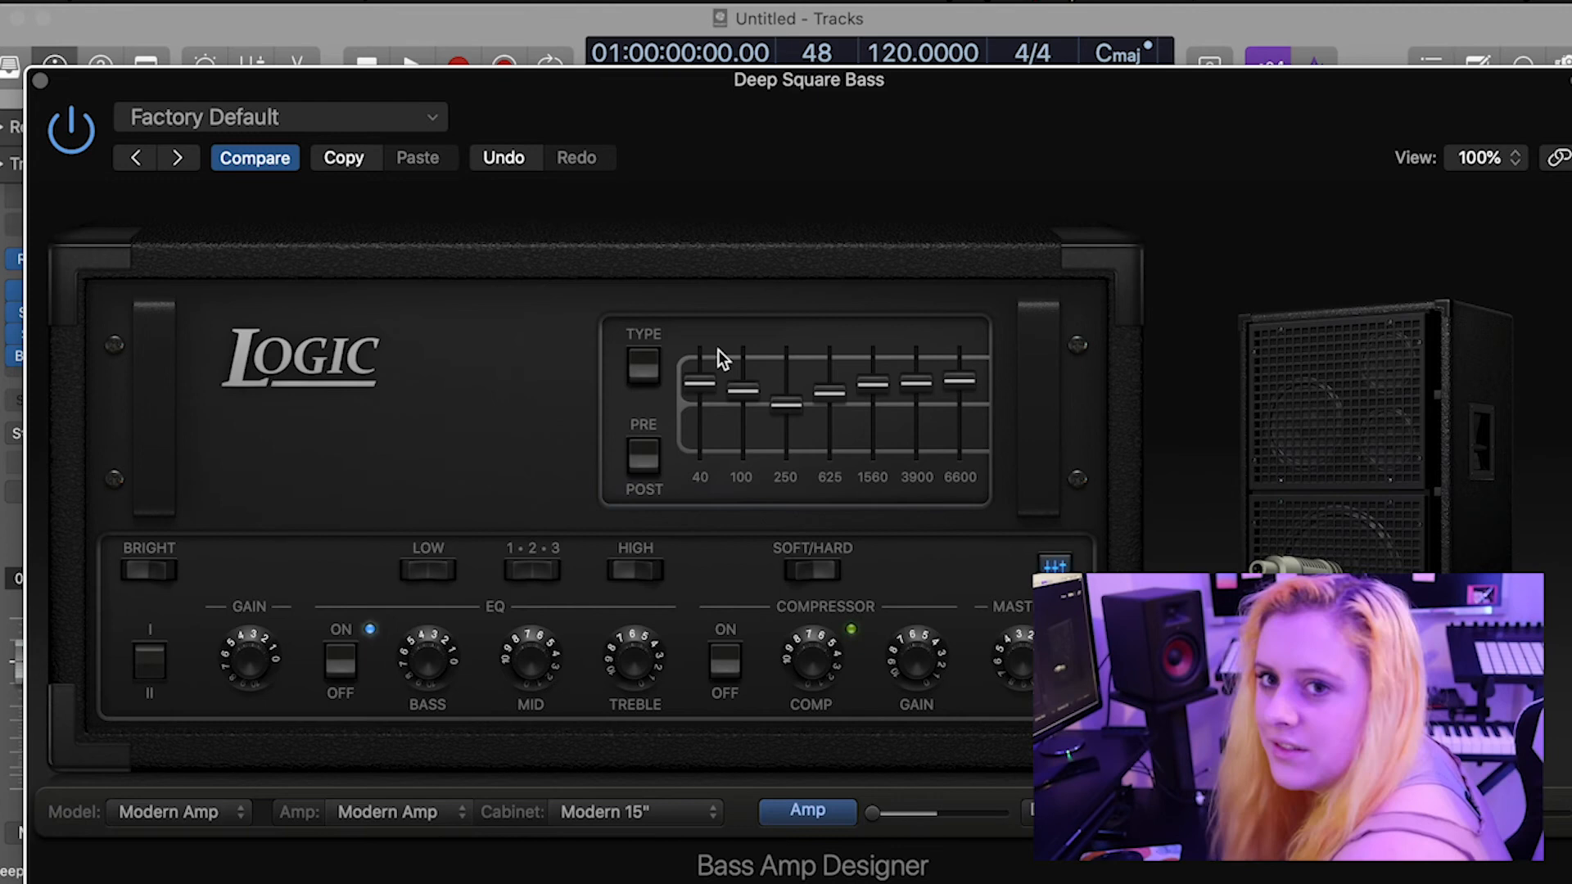
click(33, 80)
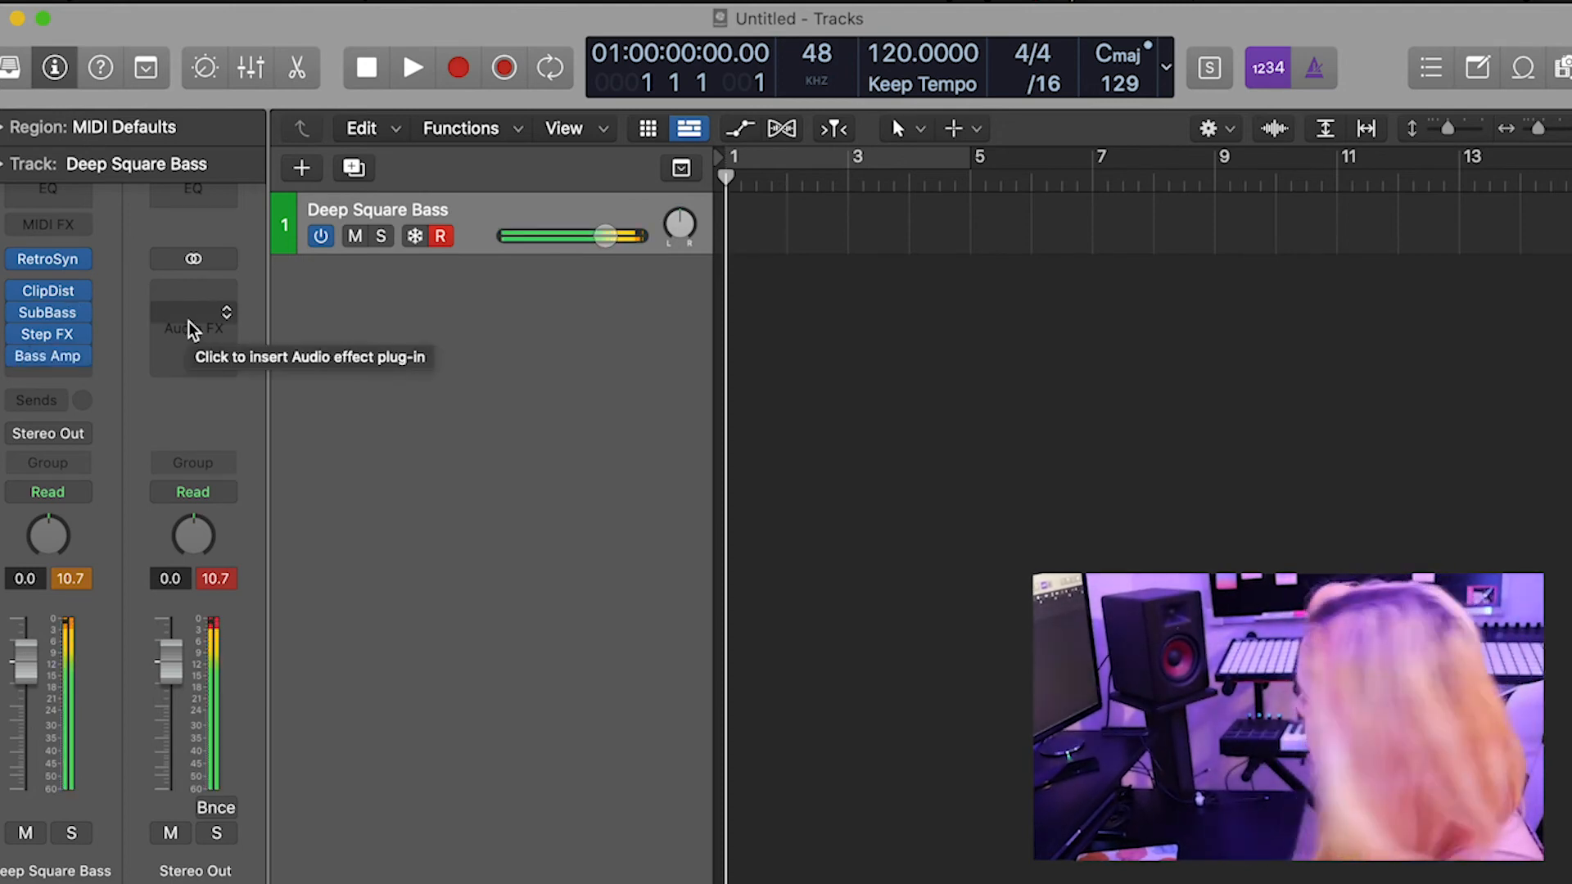
Bypass Step FX while keeping Bass Amp active, and lower the Deep Square Bass track's volume to -4.2 dB.
mouse_move(23, 359)
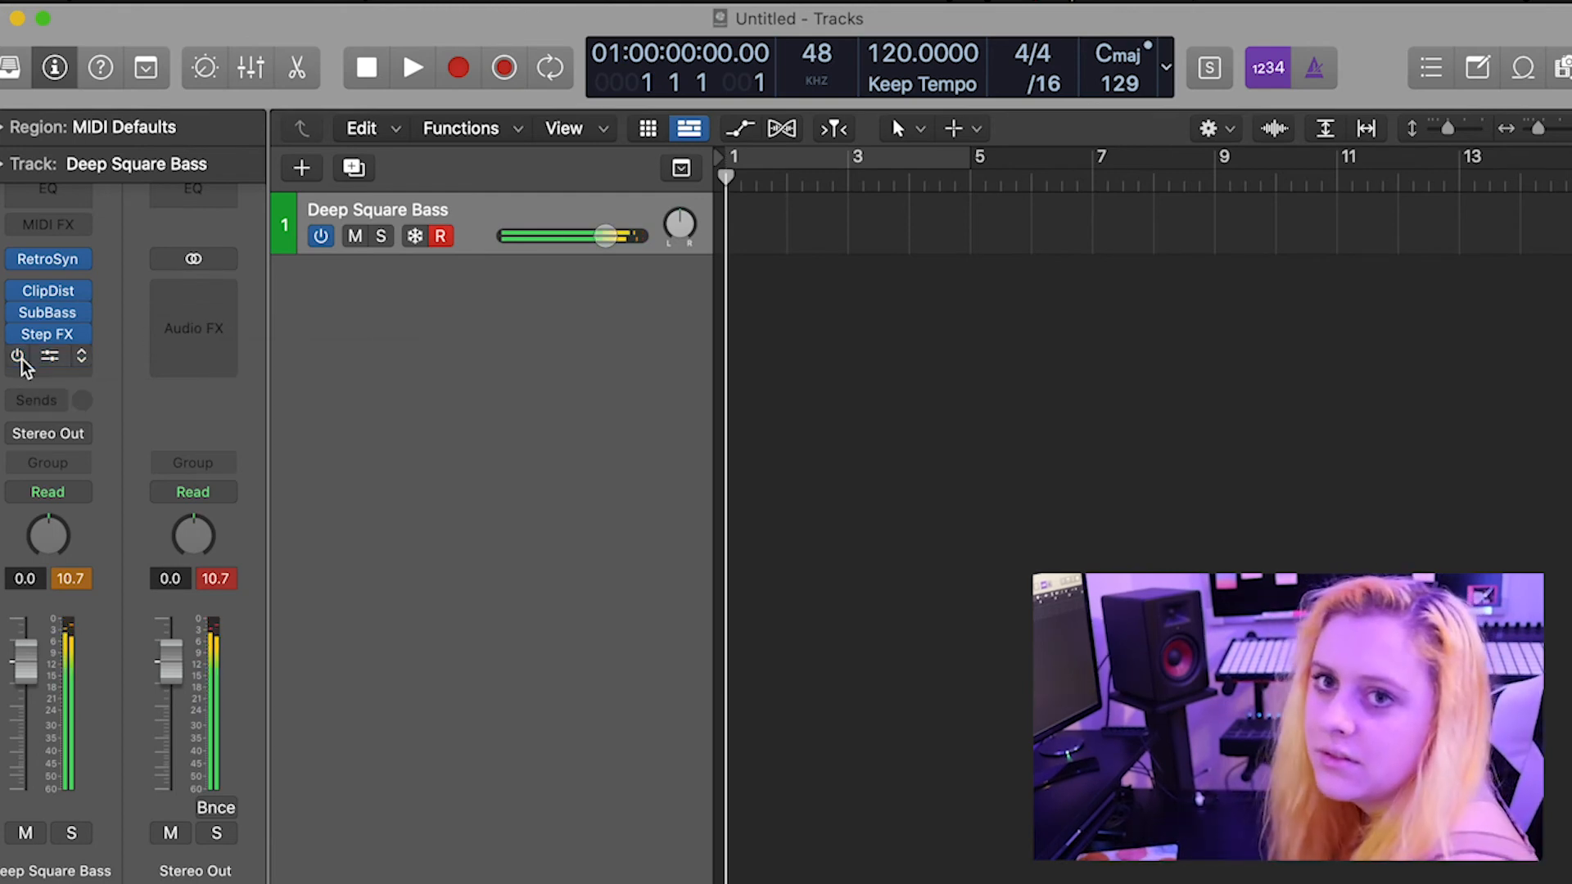
click(17, 334)
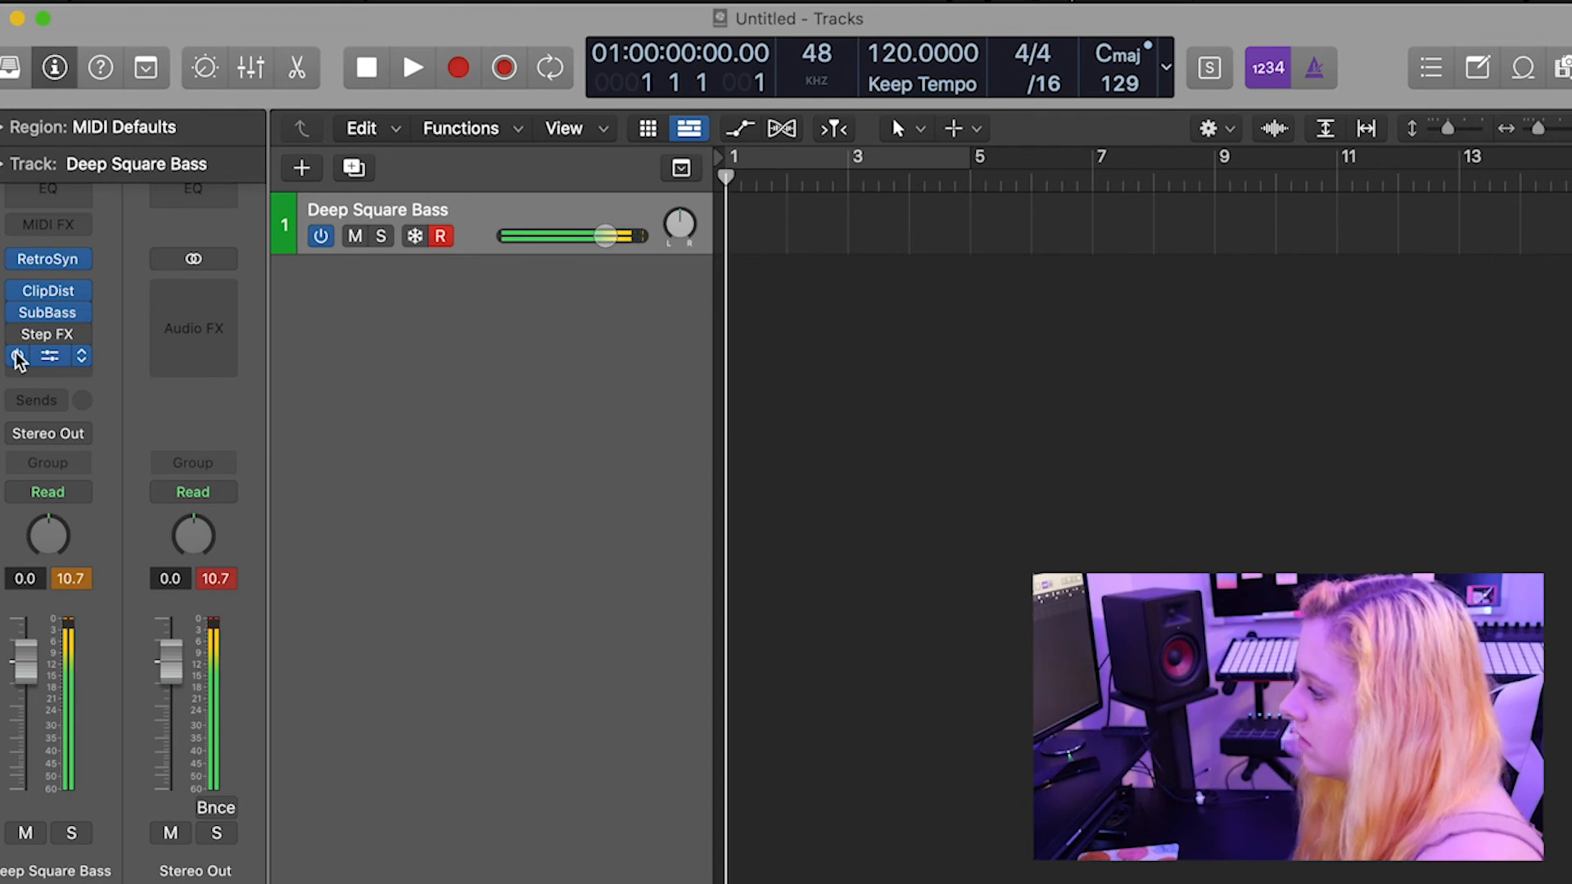
drag(30, 665, 29, 692)
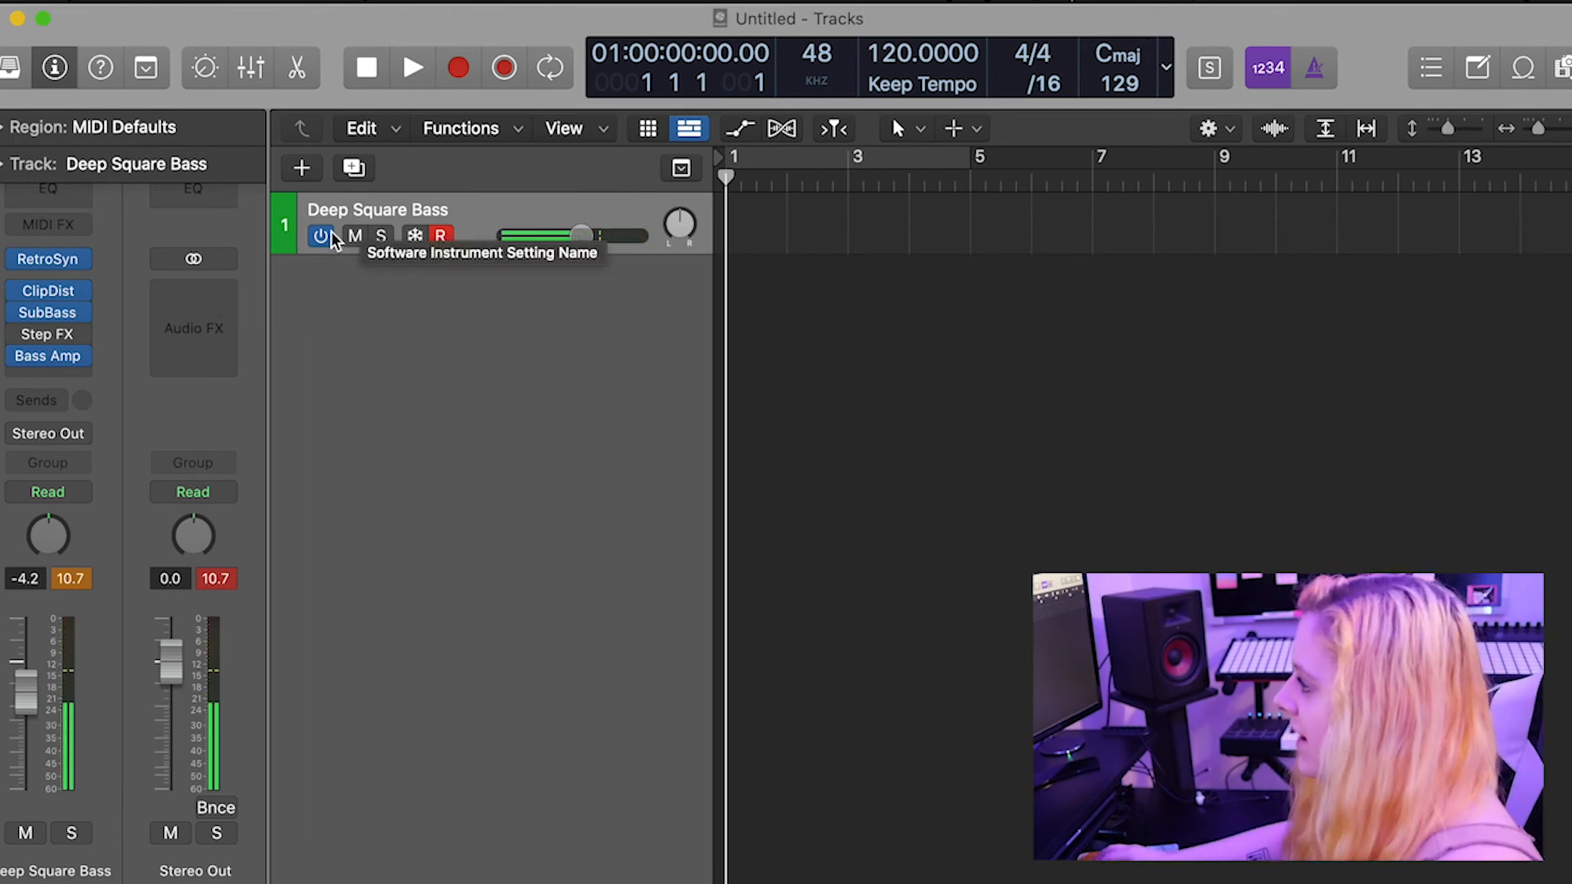
Compare the processed and dry bass by repeatedly bypassing and re-enabling ClipDist, SubBass and Bass Amp together.
click(17, 312)
click(20, 357)
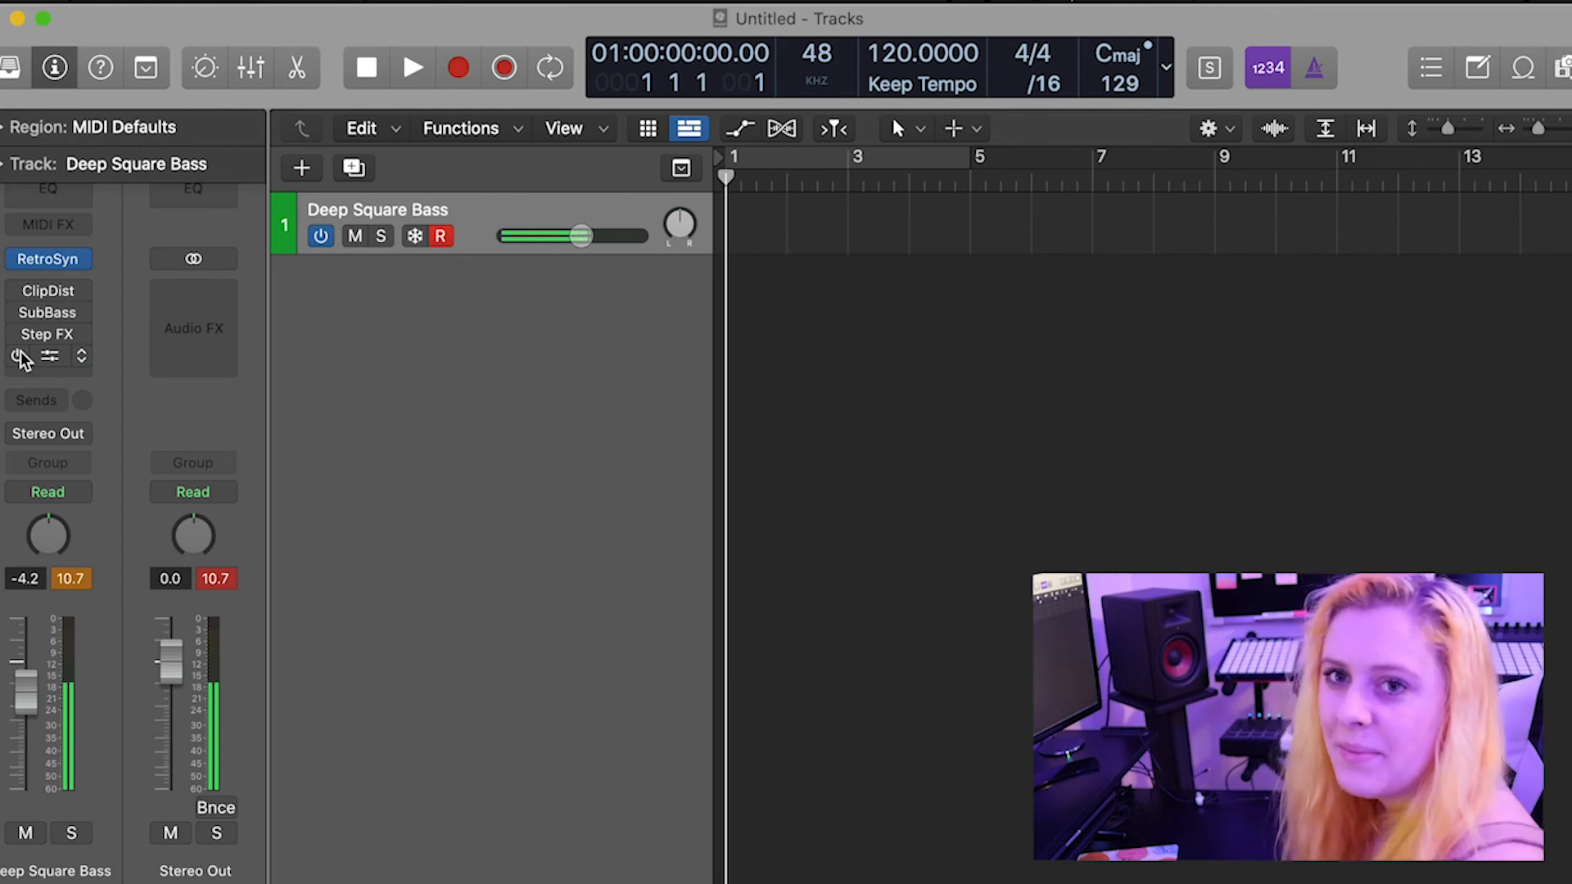
click(18, 357)
click(17, 312)
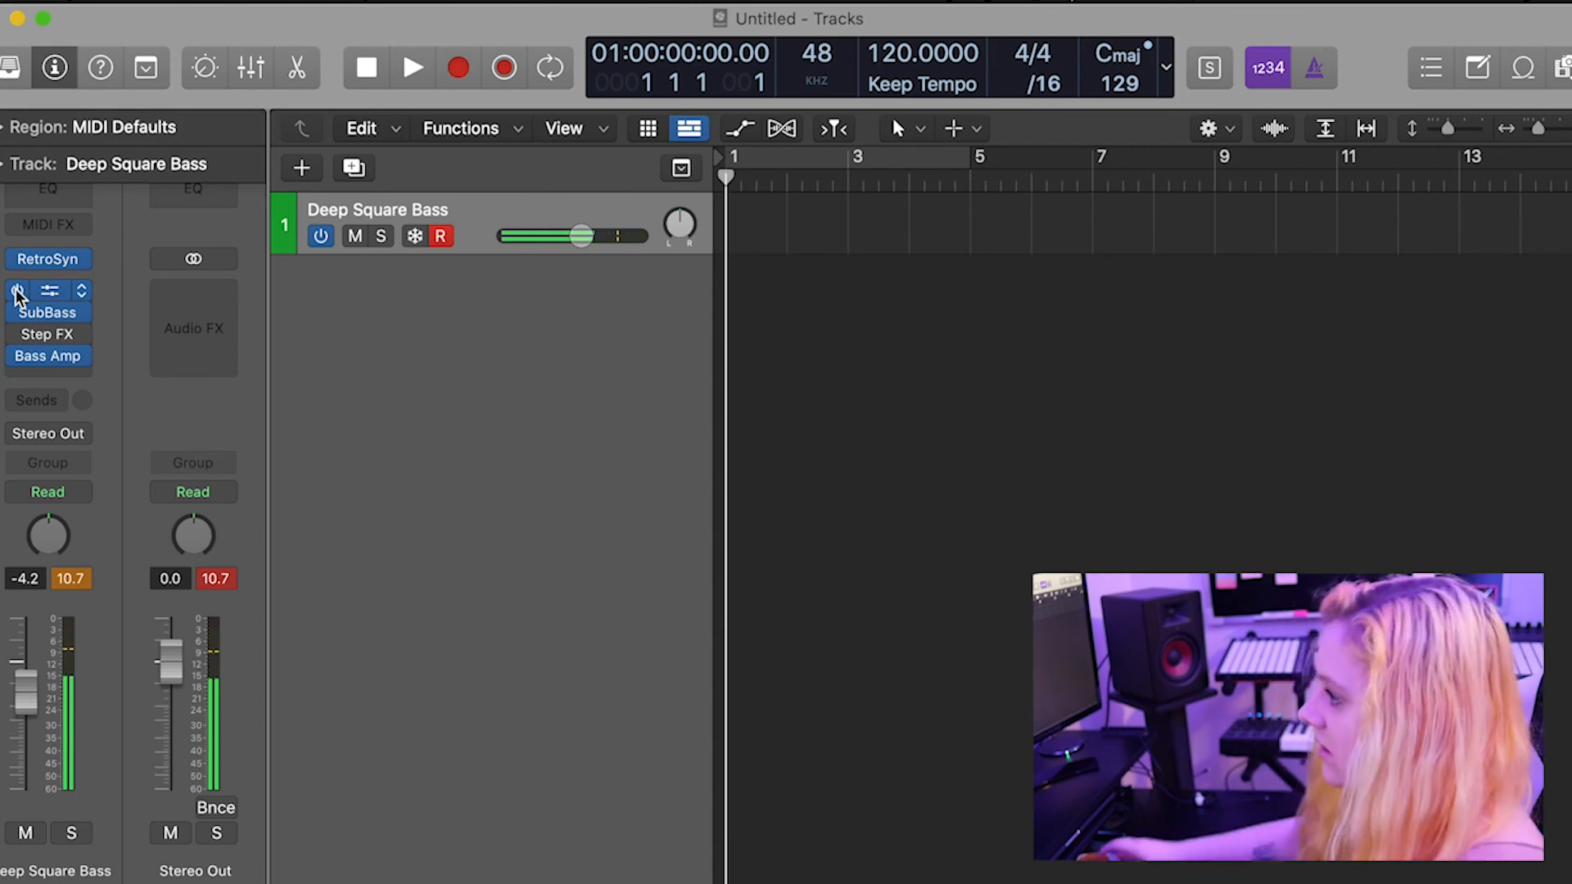
drag(17, 292, 16, 359)
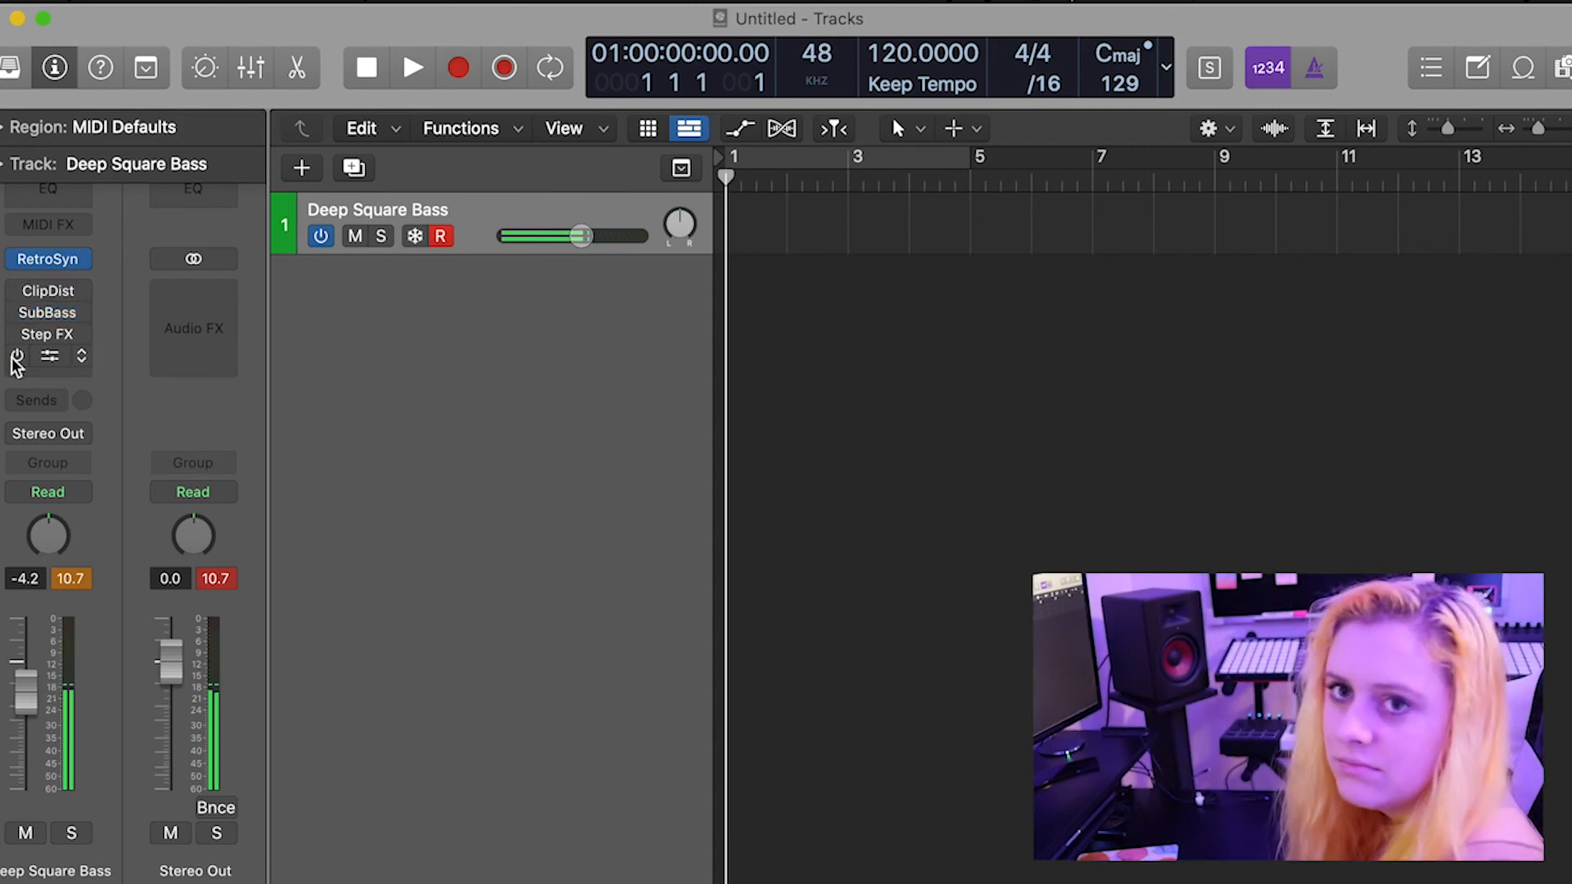